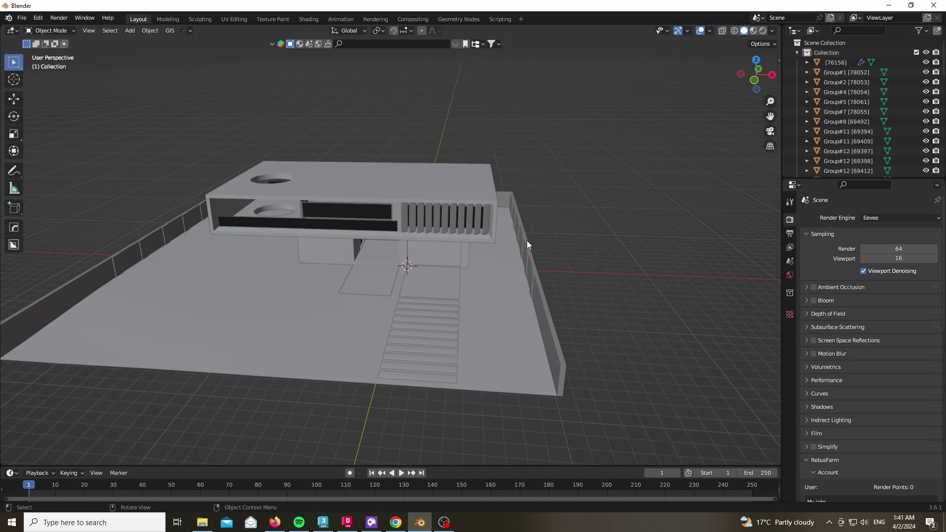
- Switch to Chrome and show the download formats for the modern villa model on 3D Warehouse
{"action": "middle_click_drag", "start_coordinate": [268, 277], "coordinate": [280, 376]}
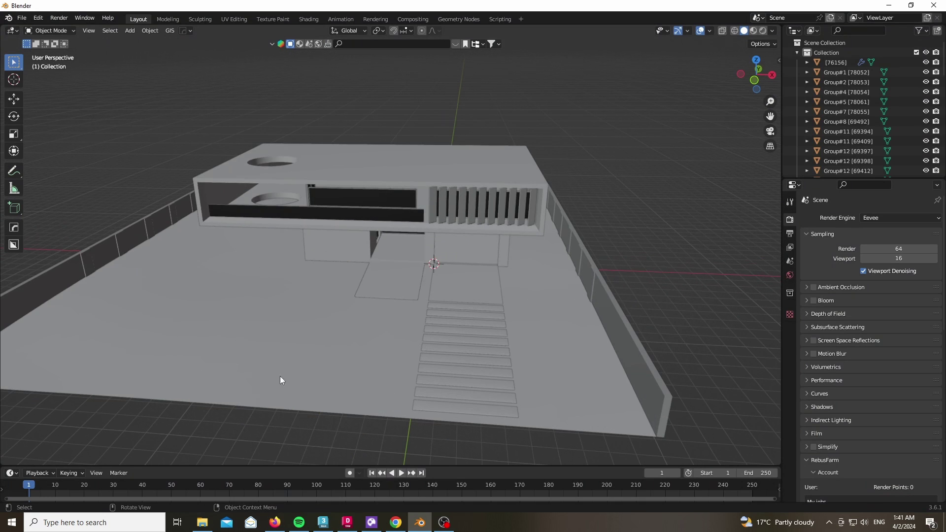
{"action": "left_click", "coordinate": [396, 522]}
{"action": "left_click", "coordinate": [178, 7]}
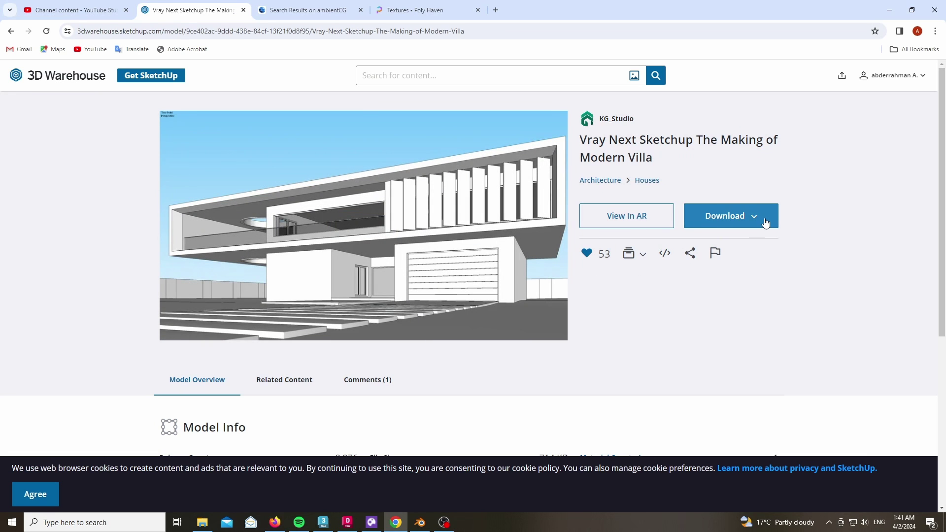
{"action": "left_click", "coordinate": [730, 224]}
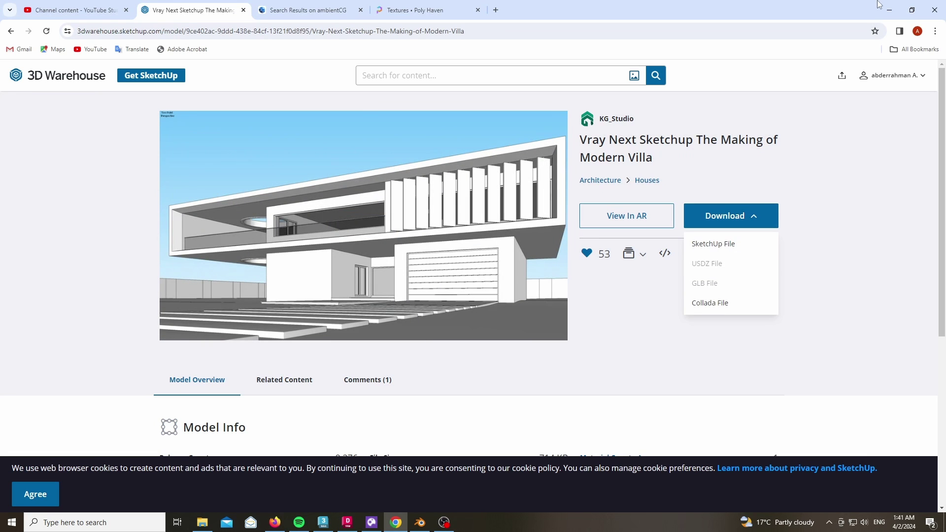
- Return to Blender and display the villa in Material Preview shading
{"action": "left_click", "coordinate": [889, 9]}
{"action": "scroll", "coordinate": [326, 235], "scroll_direction": "up", "scroll_amount": 2}
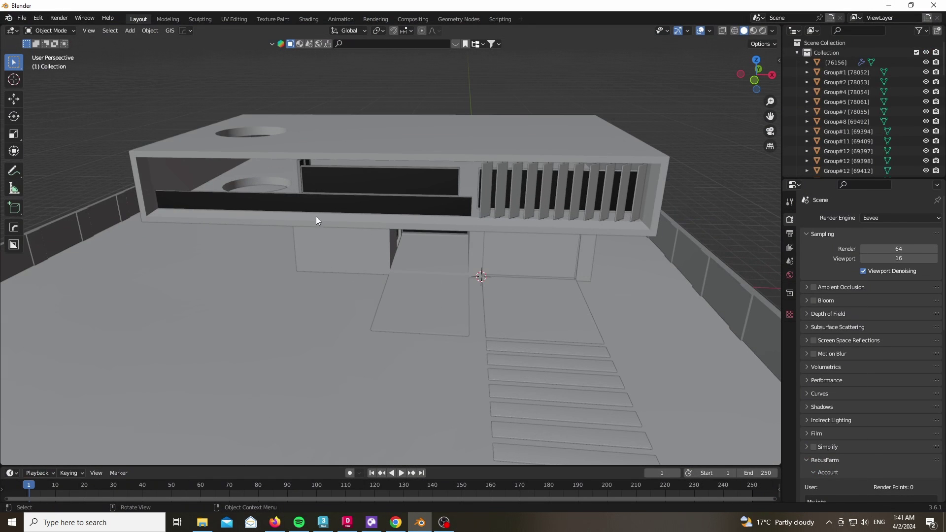
{"action": "key", "text": "z"}
{"action": "left_click", "coordinate": [434, 315]}
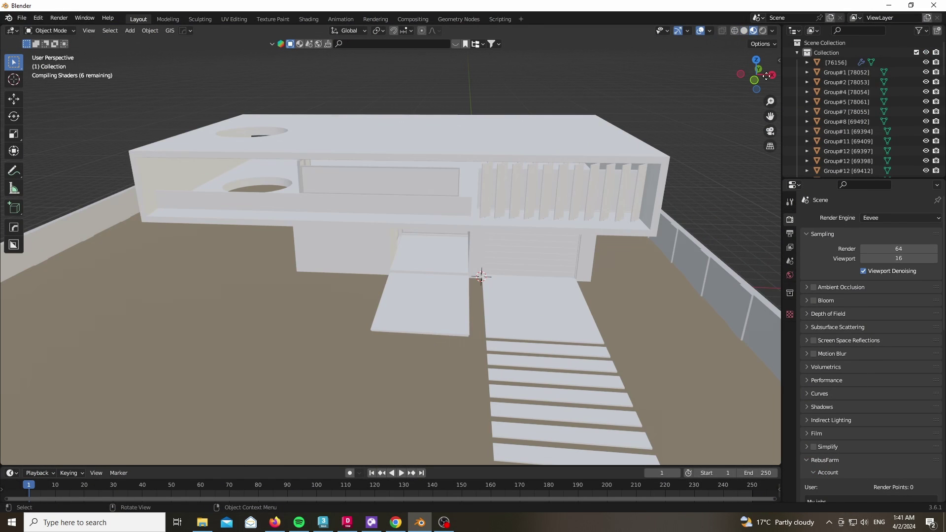
- Open a Shader Editor beside the 3D view showing the material nodes of the facade's wooden slats
{"action": "scroll", "coordinate": [491, 179], "scroll_direction": "up", "scroll_amount": 4}
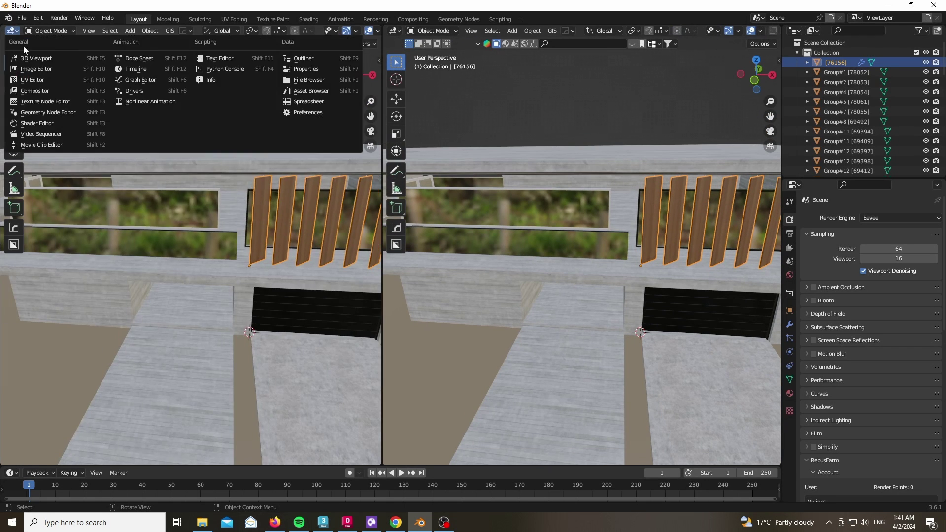
{"action": "left_click", "coordinate": [64, 131]}
{"action": "middle_click_drag", "start_coordinate": [315, 134], "coordinate": [334, 143]}
{"action": "scroll", "coordinate": [275, 140], "scroll_direction": "down", "scroll_amount": 3}
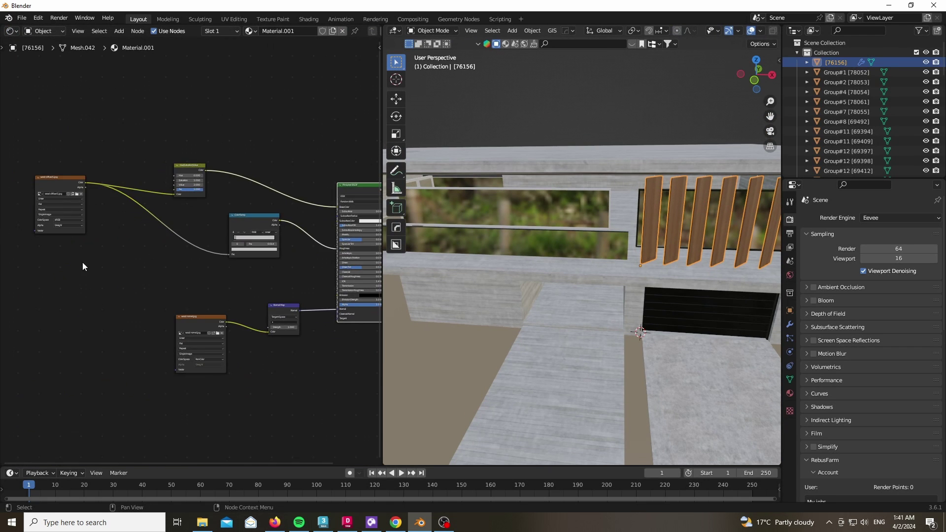
- Preview the wood diffuse 5.jpg texture node directly on the facade slats and inspect the wood grain up close
{"action": "scroll", "coordinate": [46, 290], "scroll_direction": "up", "scroll_amount": 6}
{"action": "left_click", "coordinate": [72, 121], "text": "ctrl+shift"}
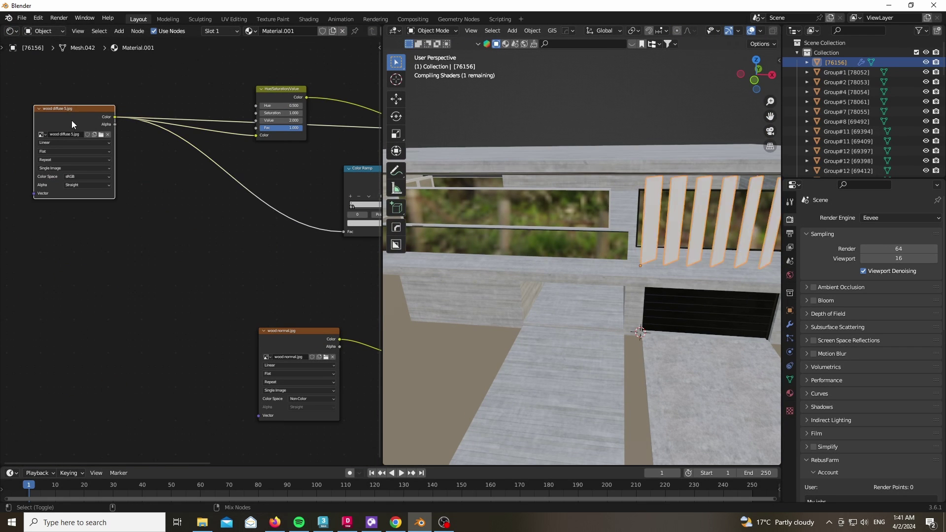
{"action": "scroll", "coordinate": [686, 215], "scroll_direction": "up", "scroll_amount": 3}
{"action": "scroll", "coordinate": [686, 216], "scroll_direction": "up", "scroll_amount": 3}
{"action": "scroll", "coordinate": [516, 261], "scroll_direction": "down", "scroll_amount": 2}
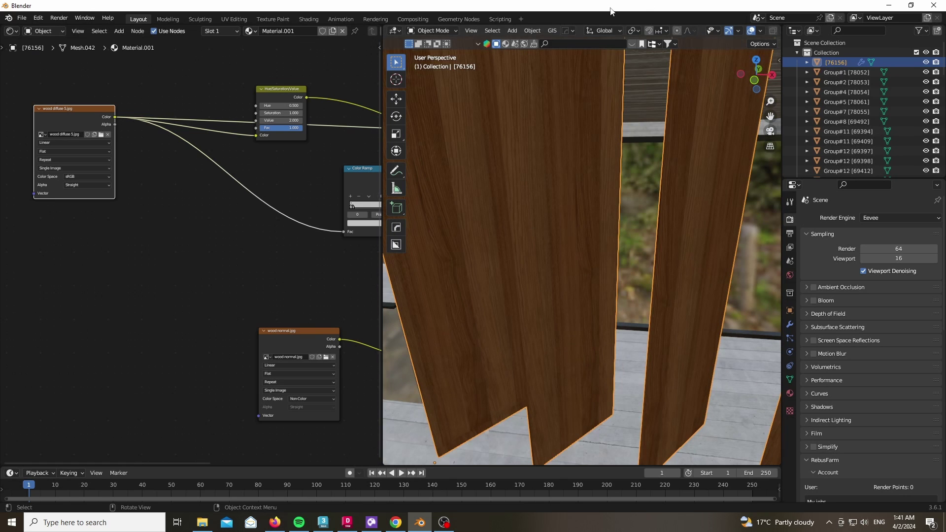
- Search the online material library for "wood" and look over the results
{"action": "left_click", "coordinate": [557, 44]}
{"action": "type", "text": "wood"}
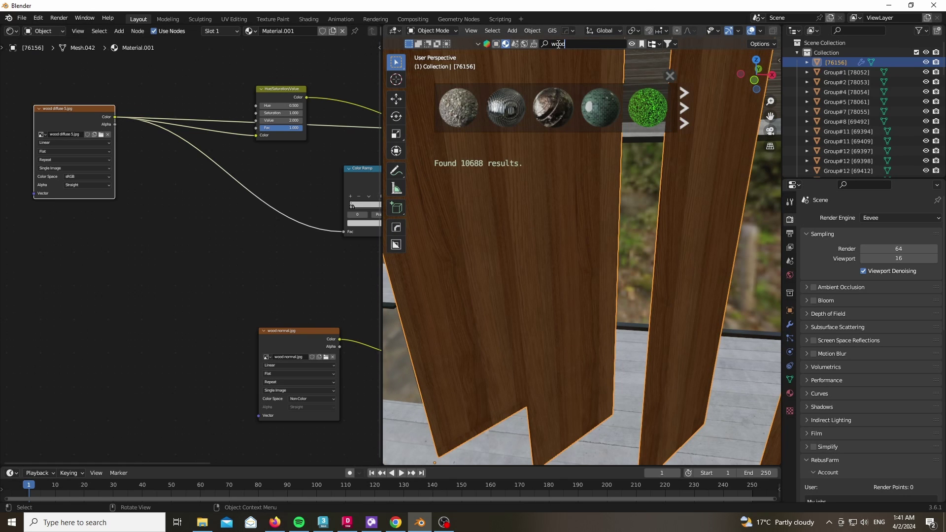
{"action": "key", "text": "Return"}
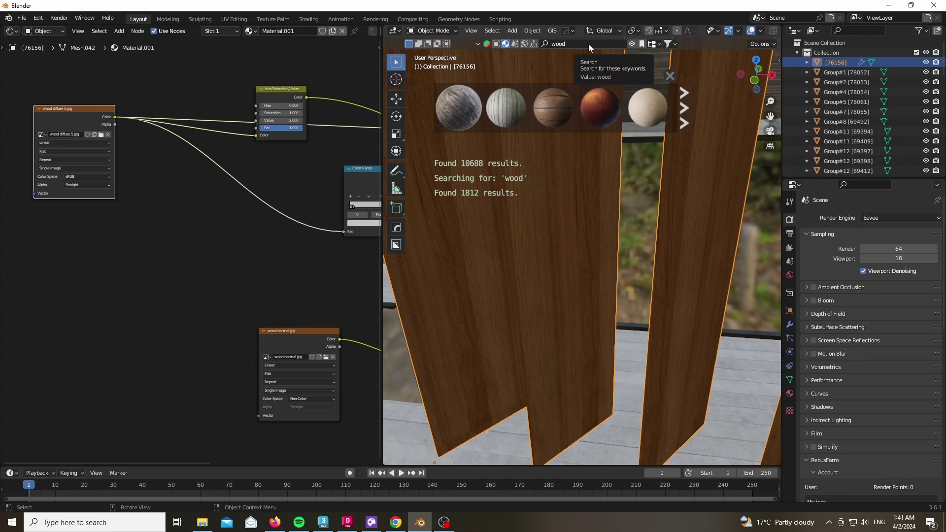
{"action": "mouse_move", "coordinate": [551, 96]}
- Search the material library for "veneer", inspect the Greasy wood preview and hide the asset results
{"action": "left_click", "coordinate": [564, 44]}
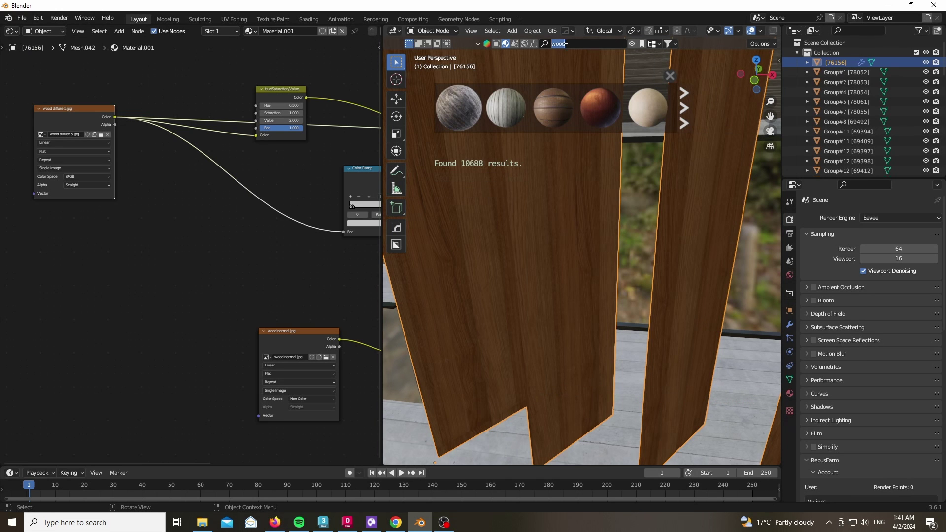
{"action": "type", "text": "veneer"}
{"action": "key", "text": "Return"}
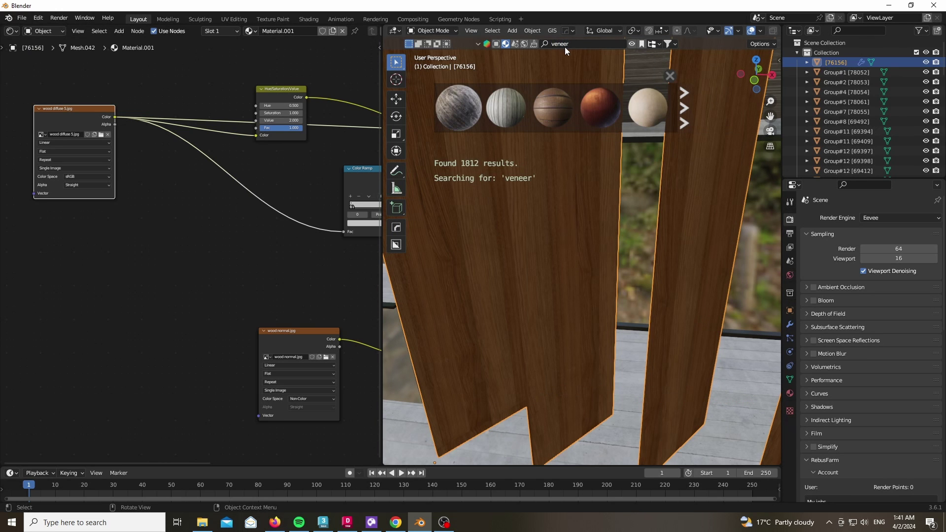
{"action": "mouse_move", "coordinate": [611, 126]}
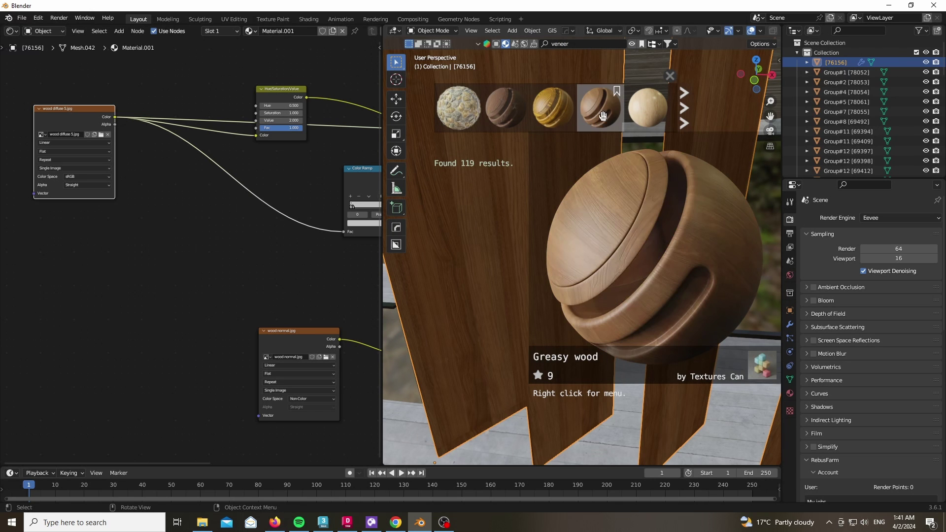
{"action": "left_click", "coordinate": [633, 42]}
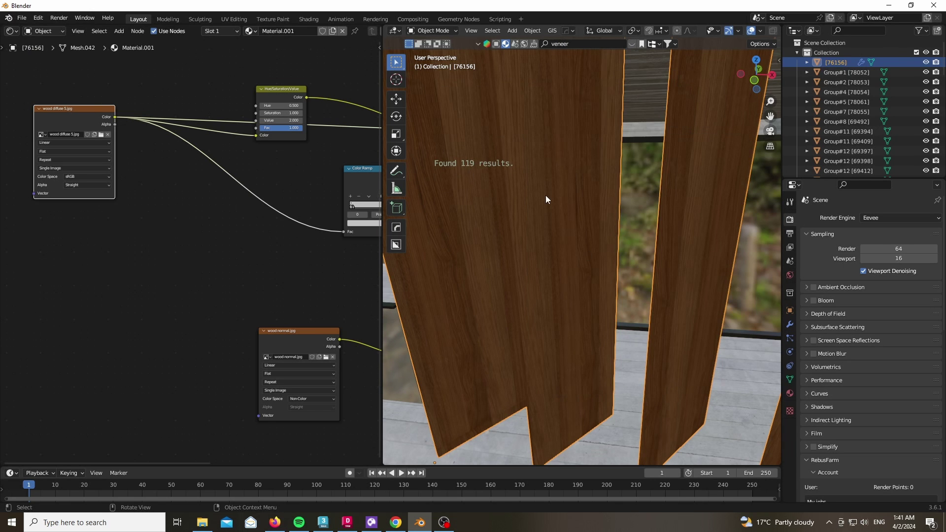
- With the concrete driveway slab selected, search the material library for "concrete" and browse the results before hiding them
{"action": "scroll", "coordinate": [617, 178], "scroll_direction": "down", "scroll_amount": 10}
{"action": "scroll", "coordinate": [569, 274], "scroll_direction": "up", "scroll_amount": 5}
{"action": "left_click", "coordinate": [622, 337]}
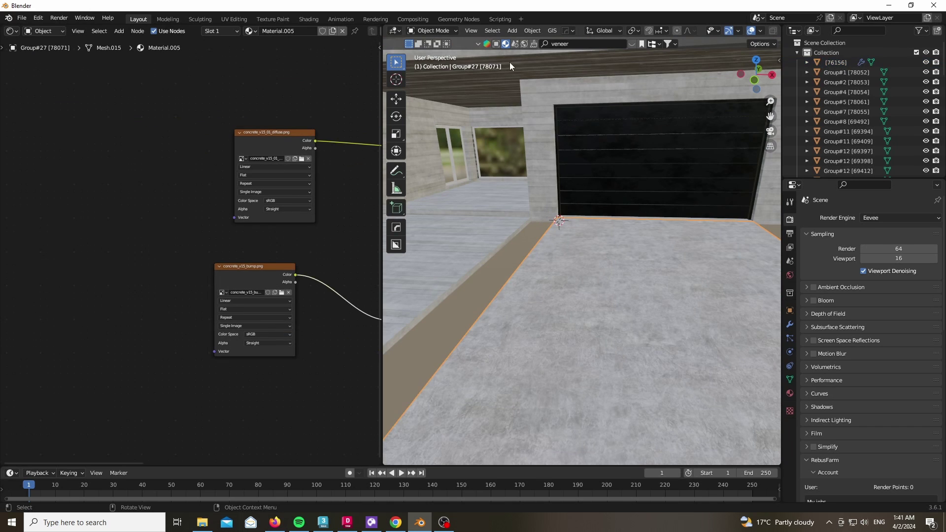
{"action": "left_click", "coordinate": [581, 44]}
{"action": "type", "text": "concrete"}
{"action": "key", "text": "Return"}
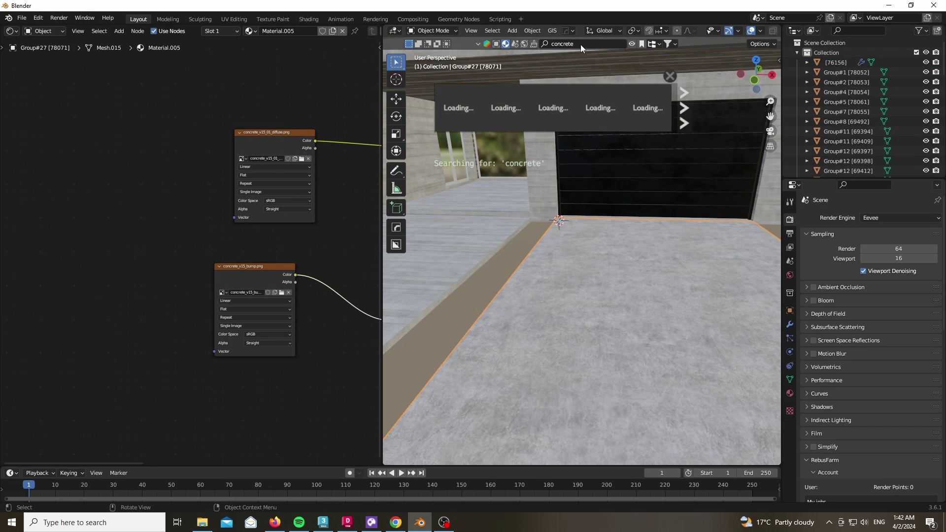
{"action": "mouse_move", "coordinate": [492, 115]}
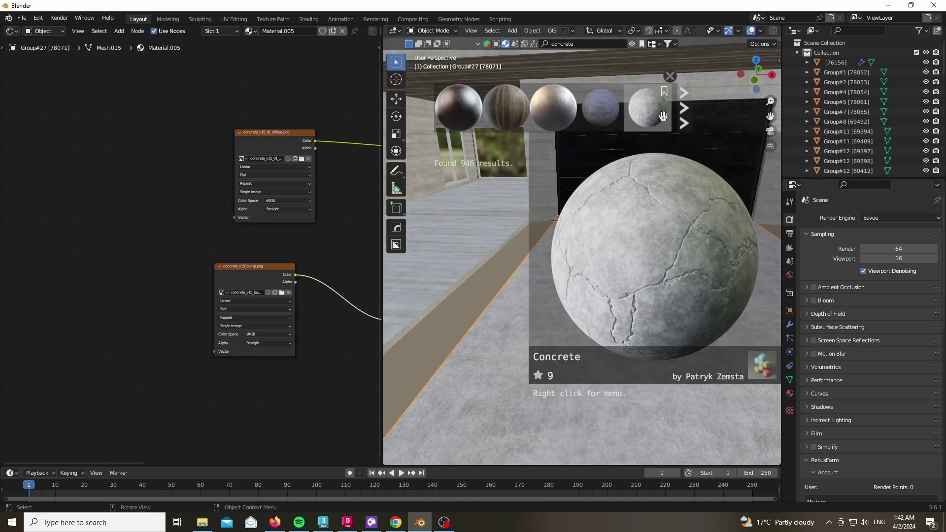
{"action": "left_click", "coordinate": [687, 105]}
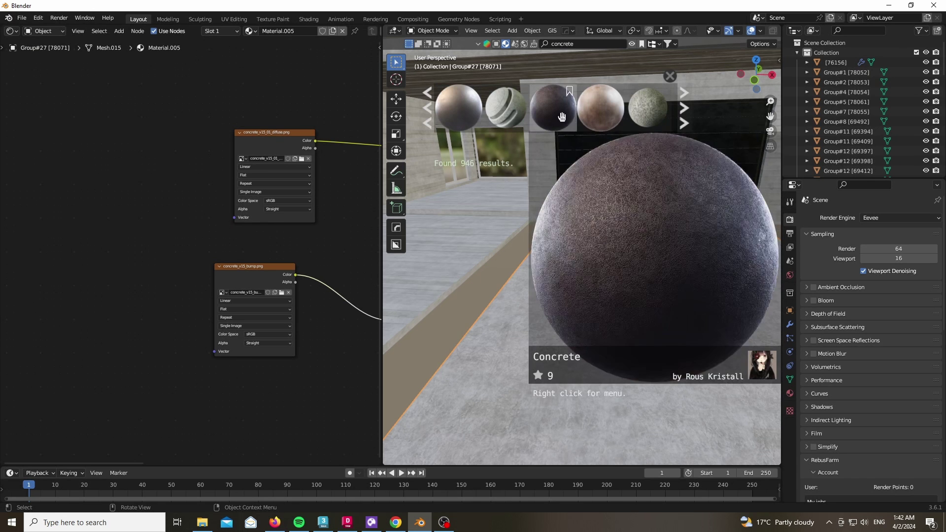
{"action": "left_click", "coordinate": [632, 45]}
- Select the ground-floor concrete walls and examine how their albedo, reflect and normal textures connect to the Principled BSDF
{"action": "scroll", "coordinate": [619, 288], "scroll_direction": "down", "scroll_amount": 6}
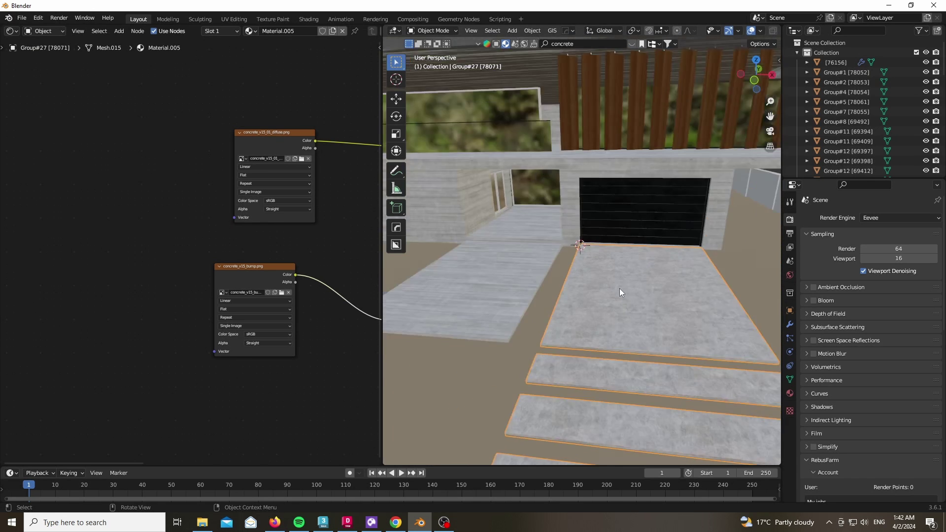
{"action": "scroll", "coordinate": [493, 215], "scroll_direction": "up", "scroll_amount": 6}
{"action": "left_click", "coordinate": [492, 215]}
{"action": "scroll", "coordinate": [515, 294], "scroll_direction": "down", "scroll_amount": 2}
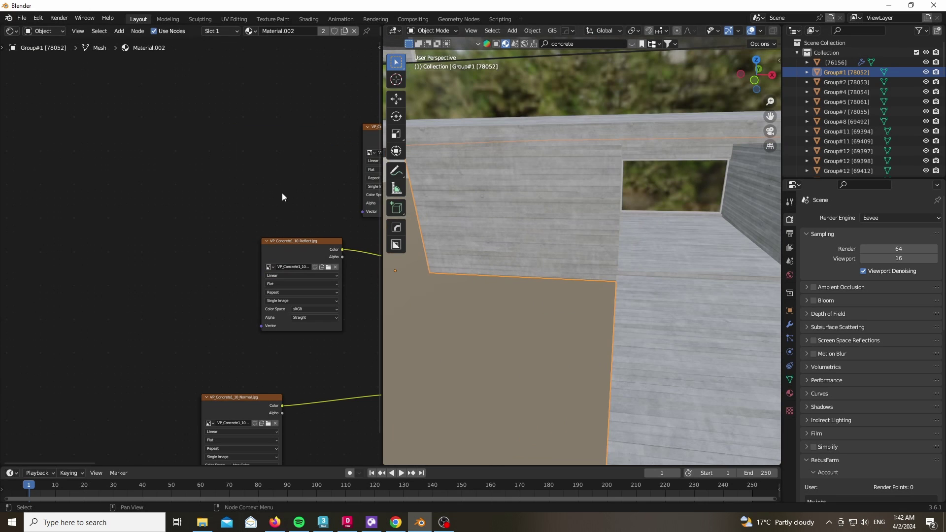
{"action": "middle_click_drag", "start_coordinate": [278, 192], "coordinate": [113, 207]}
{"action": "scroll", "coordinate": [110, 170], "scroll_direction": "up", "scroll_amount": 1}
{"action": "scroll", "coordinate": [111, 170], "scroll_direction": "up", "scroll_amount": 1}
{"action": "middle_click_drag", "start_coordinate": [122, 160], "coordinate": [60, 174]}
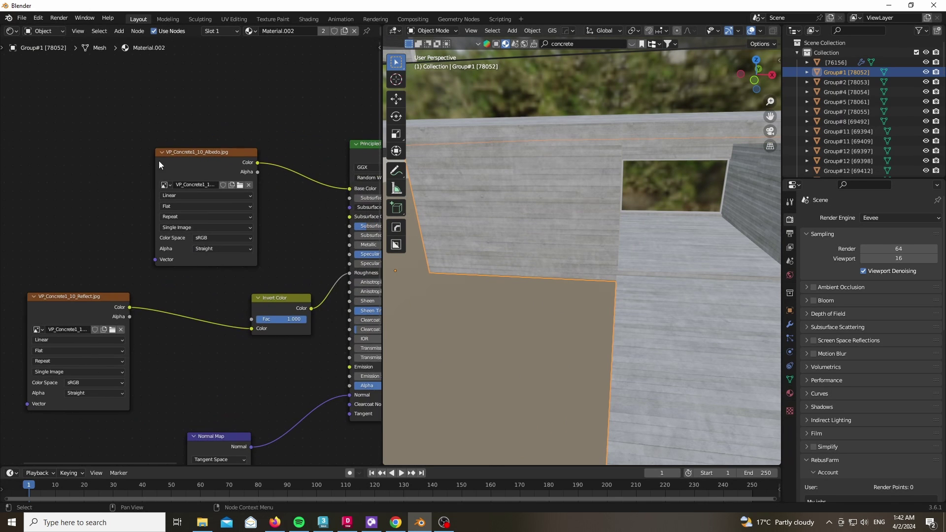
{"action": "scroll", "coordinate": [240, 104], "scroll_direction": "down", "scroll_amount": 2}
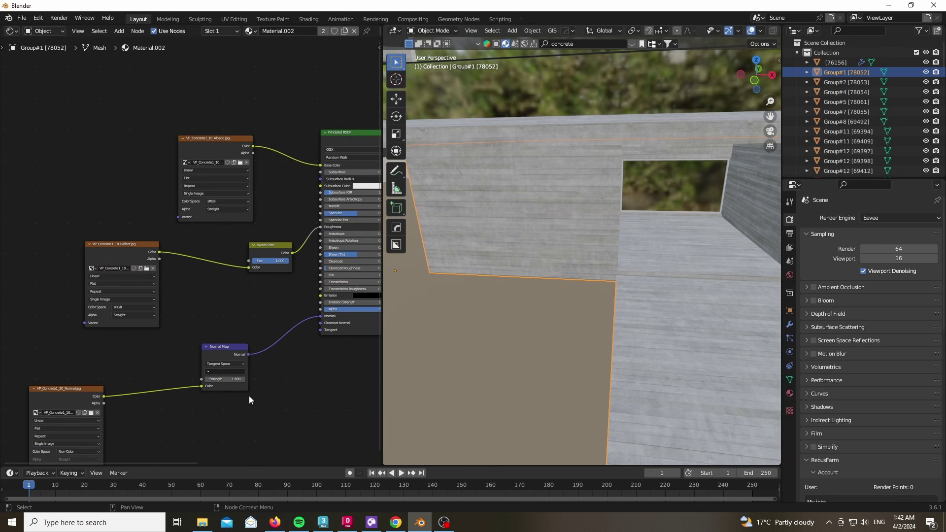
- Switch to Chrome and browse the concrete materials on ambientCG
{"action": "left_click", "coordinate": [396, 522]}
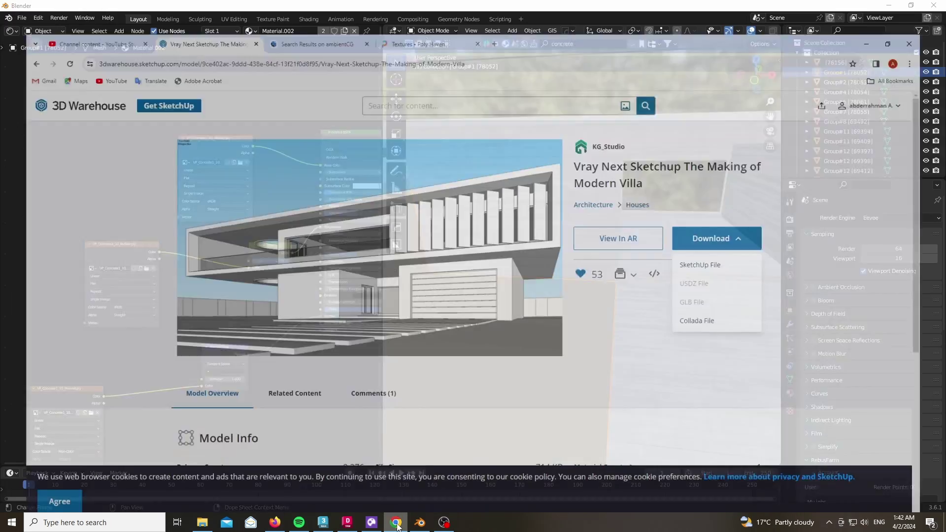
{"action": "left_click", "coordinate": [300, 10]}
{"action": "scroll", "coordinate": [376, 276], "scroll_direction": "up", "scroll_amount": 5}
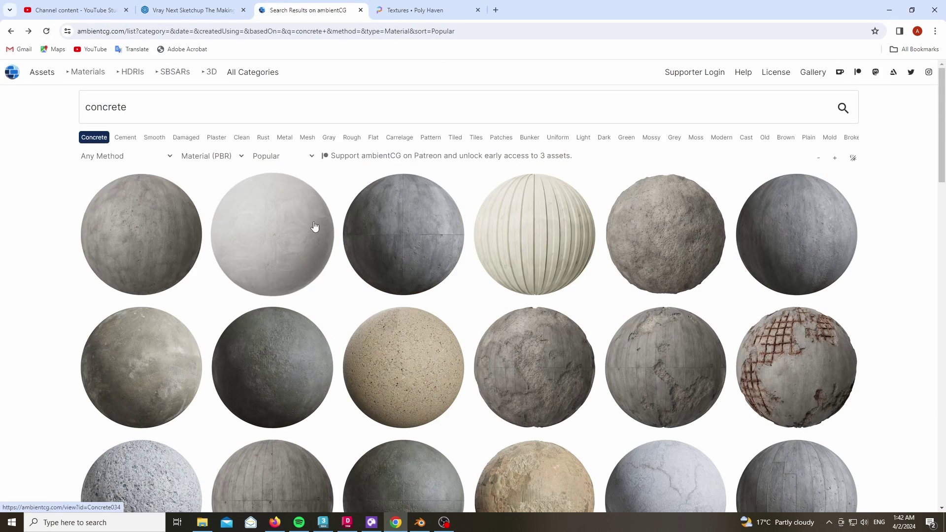
{"action": "scroll", "coordinate": [348, 283], "scroll_direction": "down", "scroll_amount": 6}
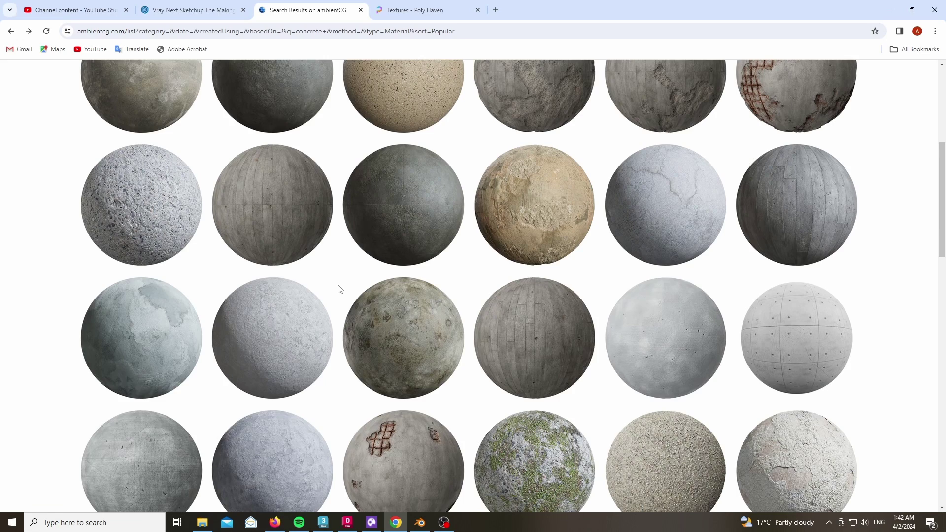
{"action": "scroll", "coordinate": [338, 287], "scroll_direction": "up", "scroll_amount": 3}
- Browse the concrete textures on Poly Haven
{"action": "left_click", "coordinate": [440, 5]}
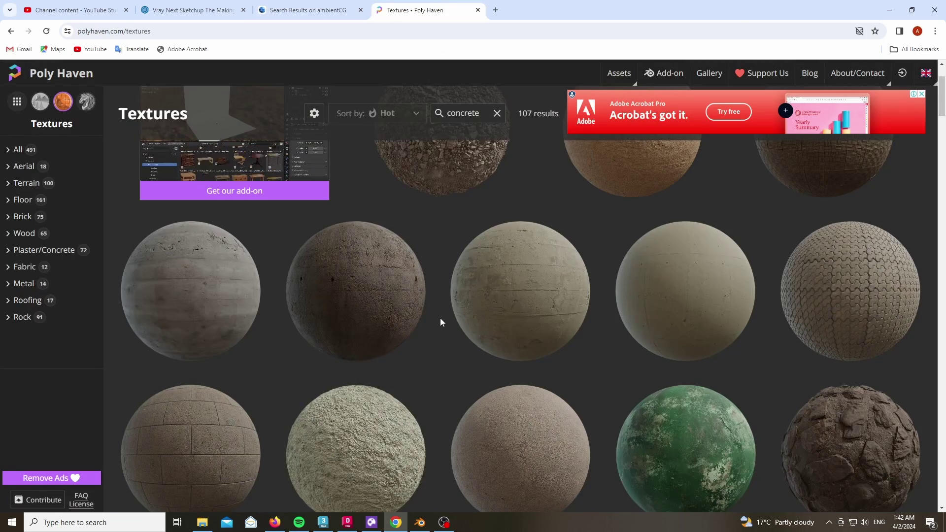
{"action": "scroll", "coordinate": [439, 321], "scroll_direction": "up", "scroll_amount": 1}
{"action": "scroll", "coordinate": [445, 311], "scroll_direction": "down", "scroll_amount": 4}
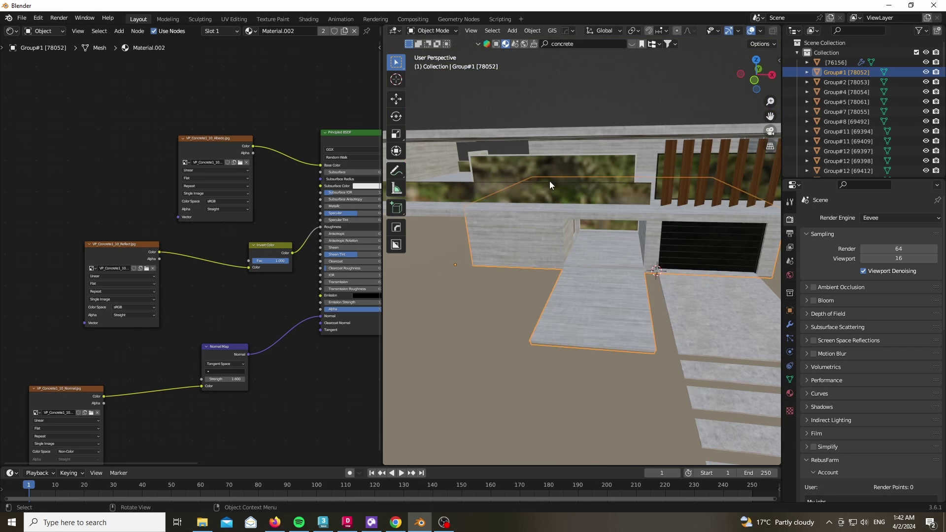
- Return to Blender and examine the Principled BSDF and Volume Absorption nodes of the Glass_Window_Neutral material on the balcony and entrance glass
{"action": "left_click", "coordinate": [549, 181]}
{"action": "middle_click_drag", "start_coordinate": [256, 113], "coordinate": [165, 130]}
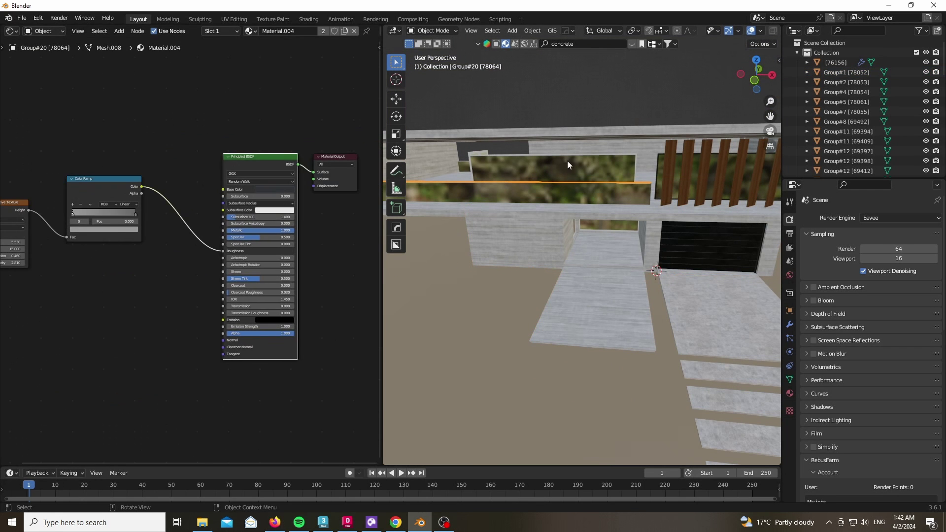
{"action": "left_click", "coordinate": [549, 184]}
{"action": "middle_click_drag", "start_coordinate": [204, 195], "coordinate": [276, 215]}
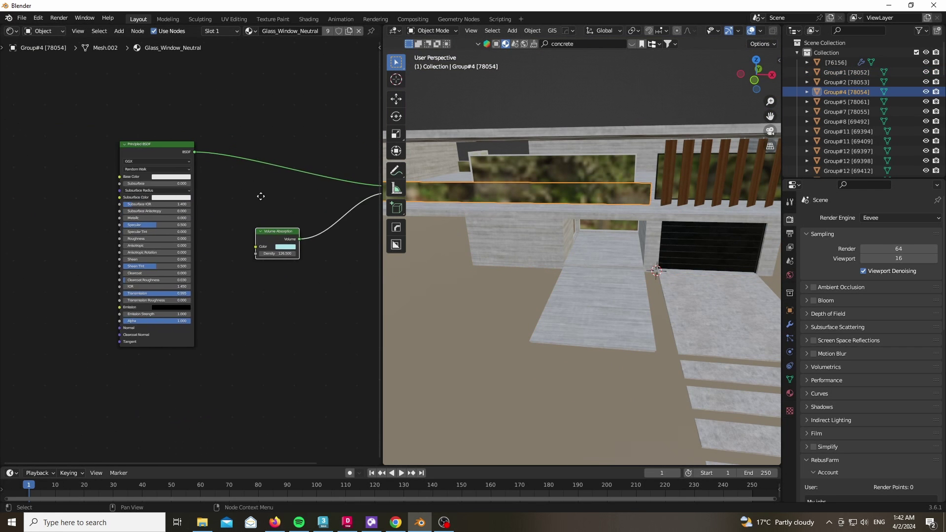
{"action": "scroll", "coordinate": [33, 256], "scroll_direction": "up", "scroll_amount": 3}
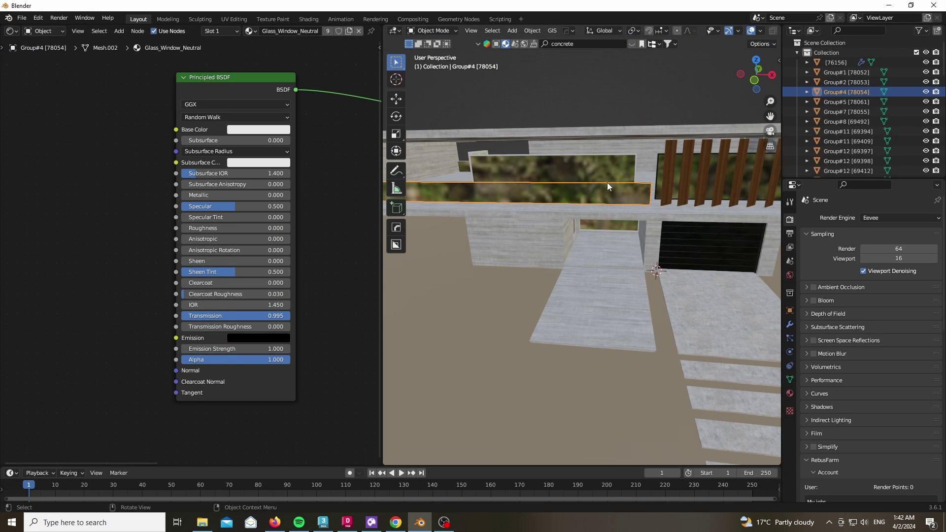
{"action": "middle_click_drag", "start_coordinate": [322, 231], "coordinate": [102, 257]}
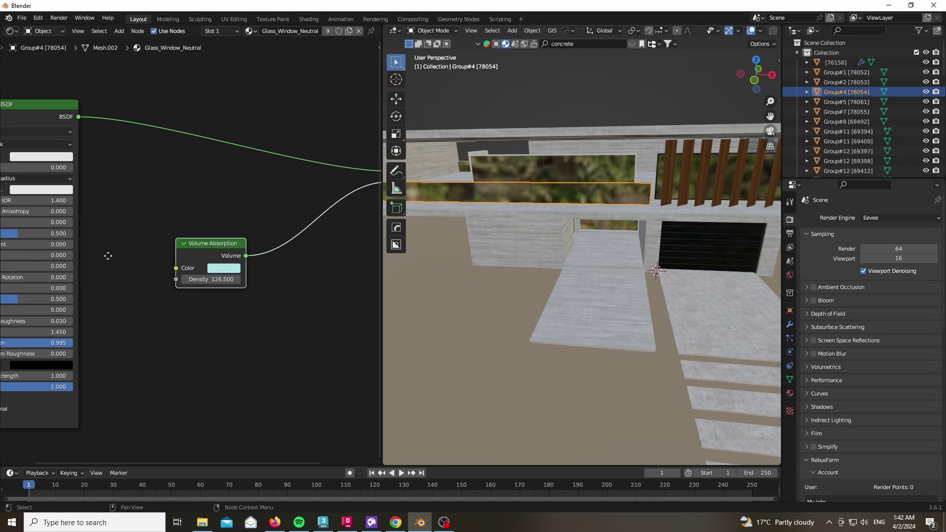
{"action": "left_click", "coordinate": [220, 271]}
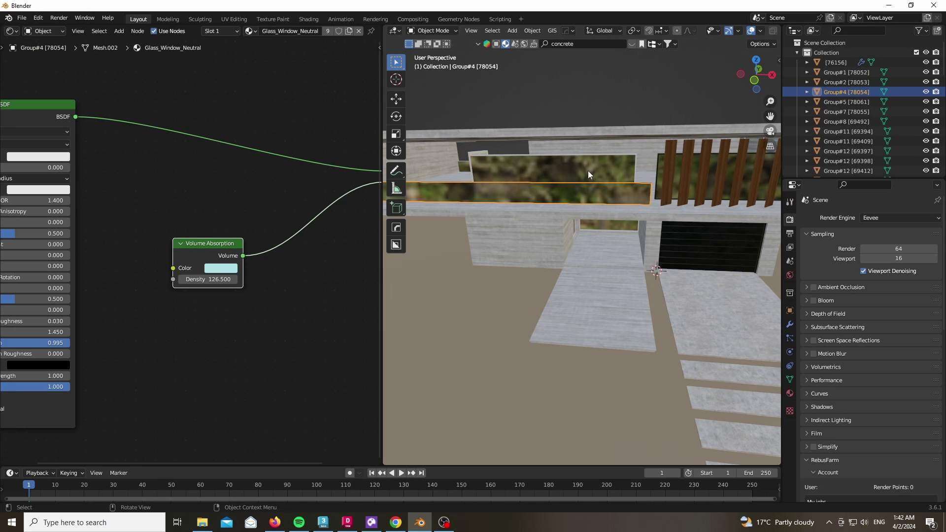
{"action": "left_click", "coordinate": [613, 224]}
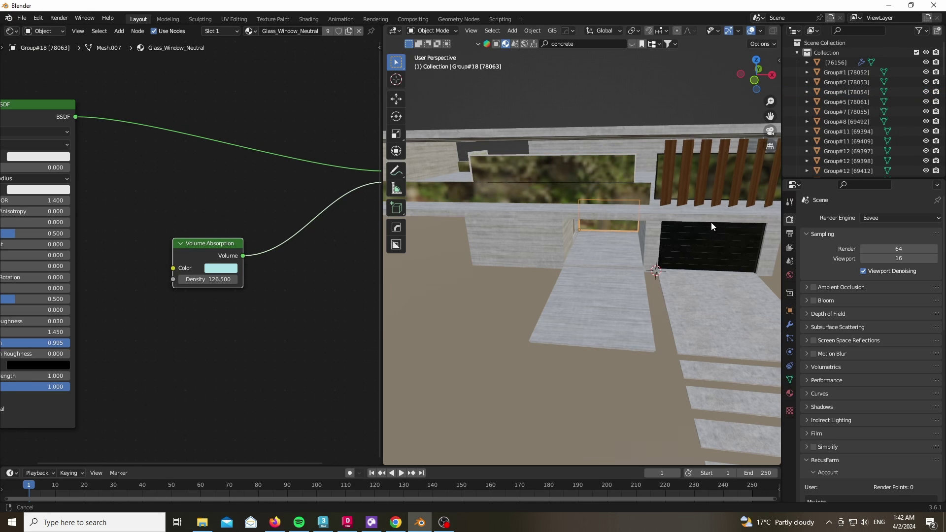
- Select the black garage door and examine its metallic material's Color Ramp and Principled BSDF nodes
{"action": "middle_click_drag", "start_coordinate": [711, 223], "coordinate": [563, 241]}
{"action": "left_click", "coordinate": [563, 240]}
{"action": "scroll", "coordinate": [232, 124], "scroll_direction": "down", "scroll_amount": 5}
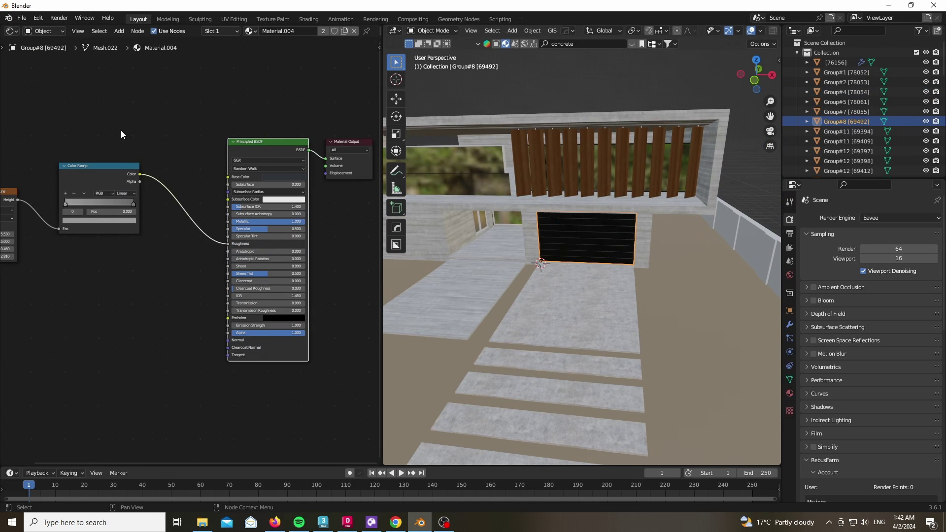
- Examine the garage door material's base color, preview its Musgrave Texture and Color Ramp outputs on the door, and restore the Principled BSDF output
{"action": "middle_click_drag", "start_coordinate": [89, 138], "coordinate": [69, 150]}
{"action": "left_click", "coordinate": [270, 190]}
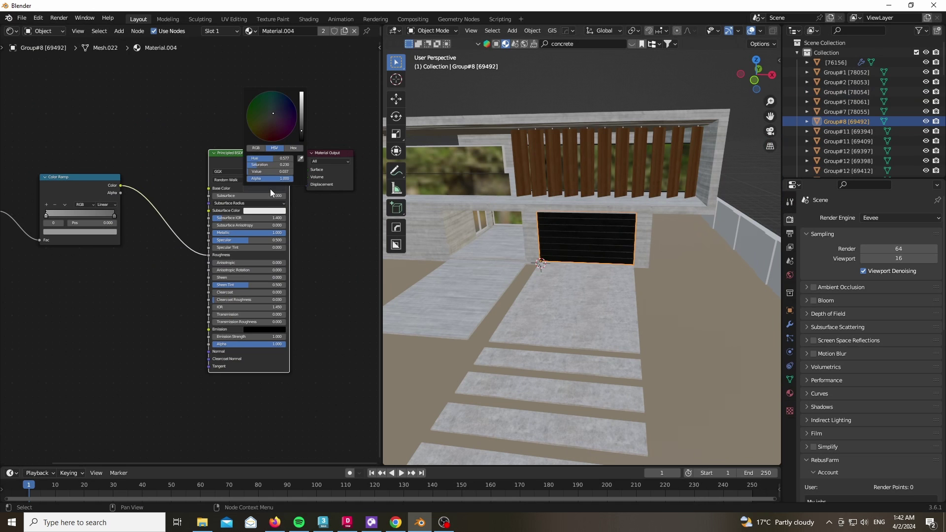
{"action": "middle_click_drag", "start_coordinate": [92, 106], "coordinate": [209, 100]}
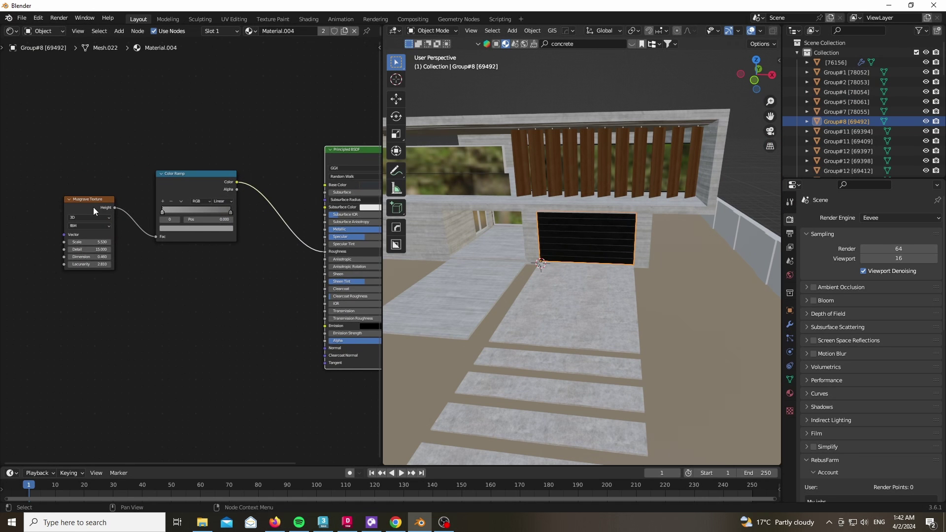
{"action": "left_click", "coordinate": [93, 207], "text": "ctrl+shift"}
{"action": "scroll", "coordinate": [570, 245], "scroll_direction": "up", "scroll_amount": 8}
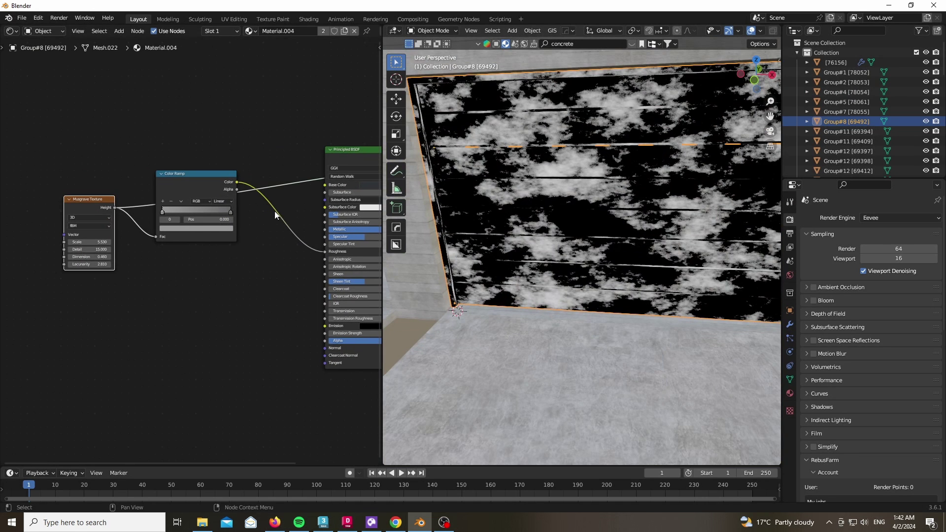
{"action": "left_click", "coordinate": [219, 190], "text": "ctrl+shift"}
{"action": "middle_click_drag", "start_coordinate": [308, 144], "coordinate": [164, 166]}
{"action": "left_click", "coordinate": [233, 175], "text": "ctrl+shift"}
{"action": "scroll", "coordinate": [685, 232], "scroll_direction": "down", "scroll_amount": 4}
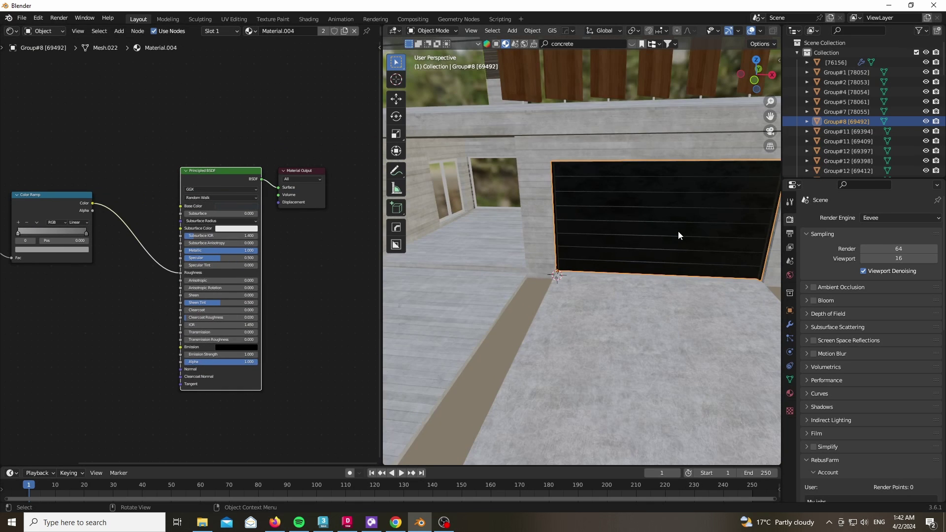
- Switch the 3D view to solid shading and shrink the shader editor to a sliver so the 3D view takes its space
{"action": "scroll", "coordinate": [678, 230], "scroll_direction": "down", "scroll_amount": 8}
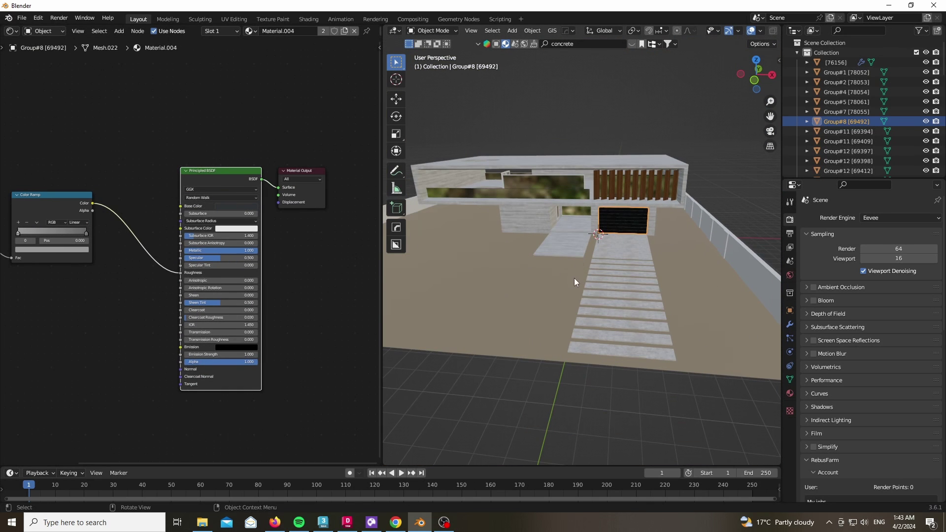
{"action": "key", "text": "z"}
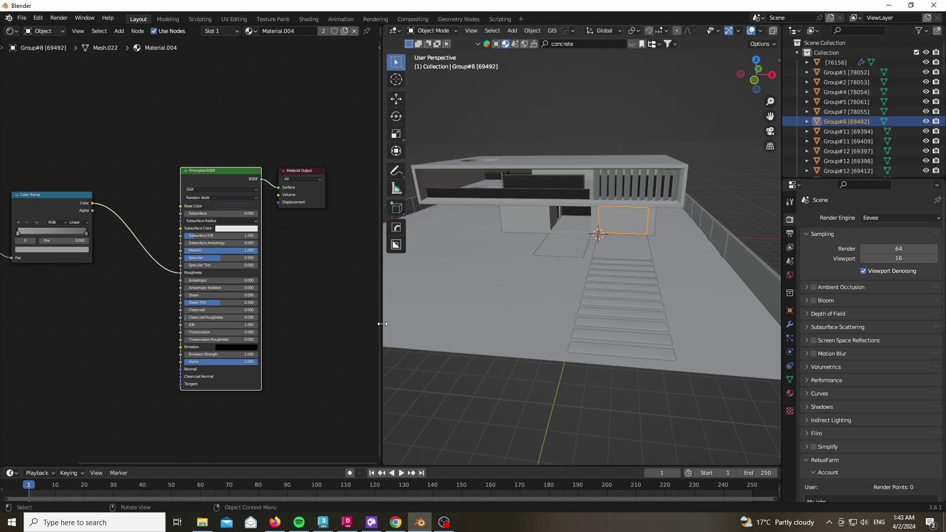
{"action": "left_click_drag", "start_coordinate": [382, 324], "coordinate": [15, 320]}
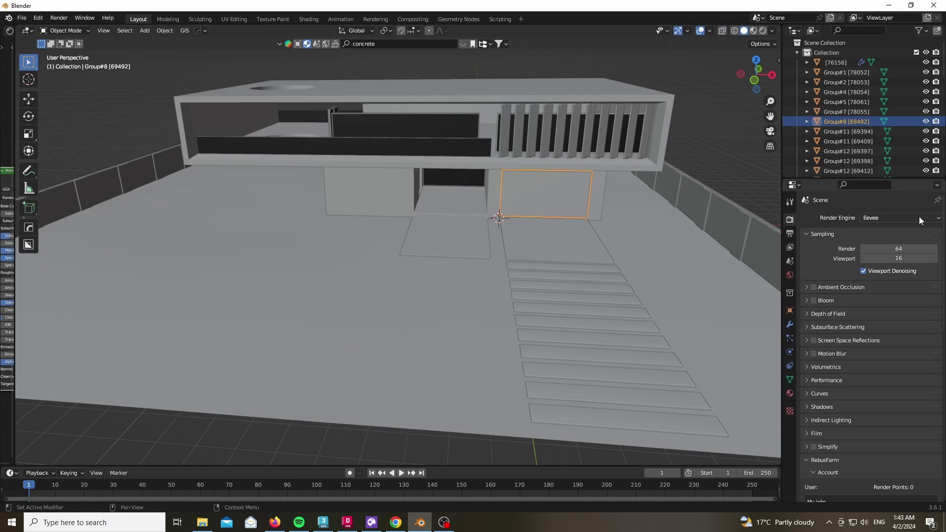
- Configure rendering to use Cycles on GPU Compute with viewport denoising enabled
{"action": "left_click", "coordinate": [915, 218]}
{"action": "left_click", "coordinate": [888, 253]}
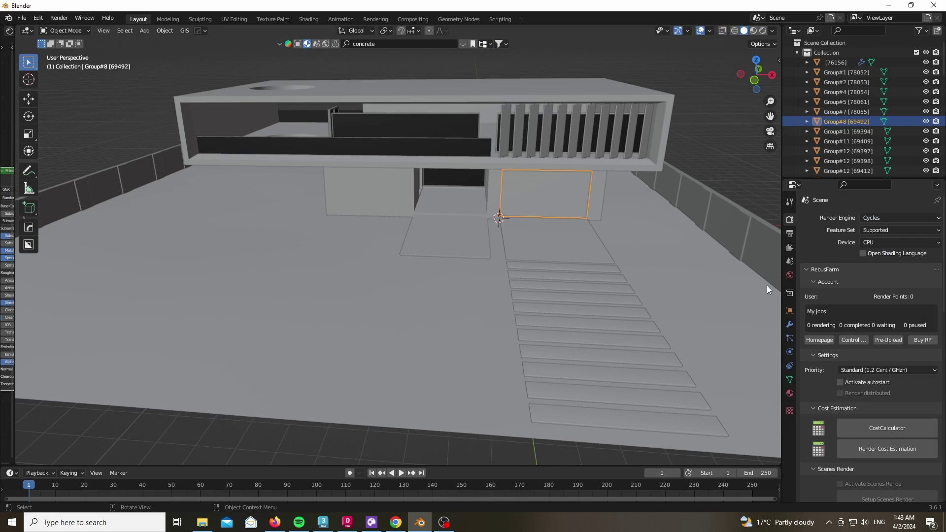
{"action": "left_click", "coordinate": [873, 244]}
{"action": "left_click", "coordinate": [887, 264]}
{"action": "left_click", "coordinate": [805, 270]}
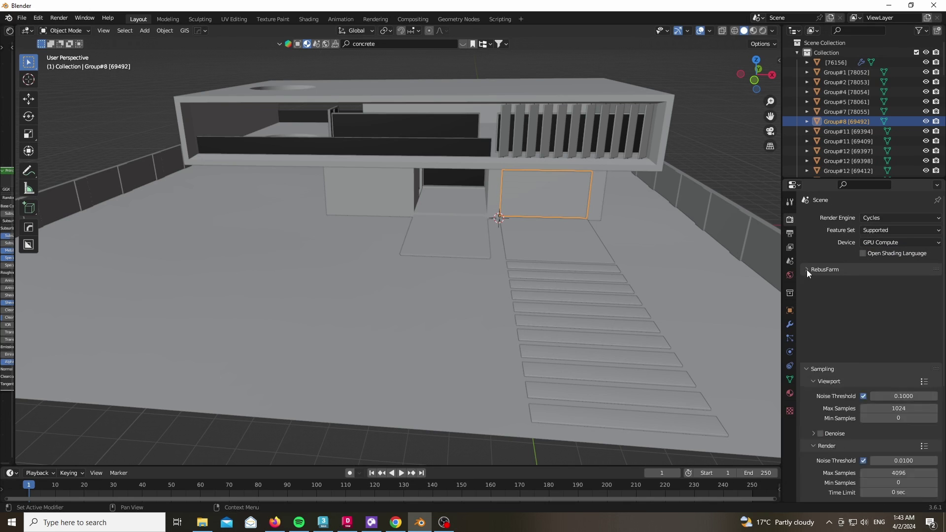
{"action": "left_click", "coordinate": [820, 347]}
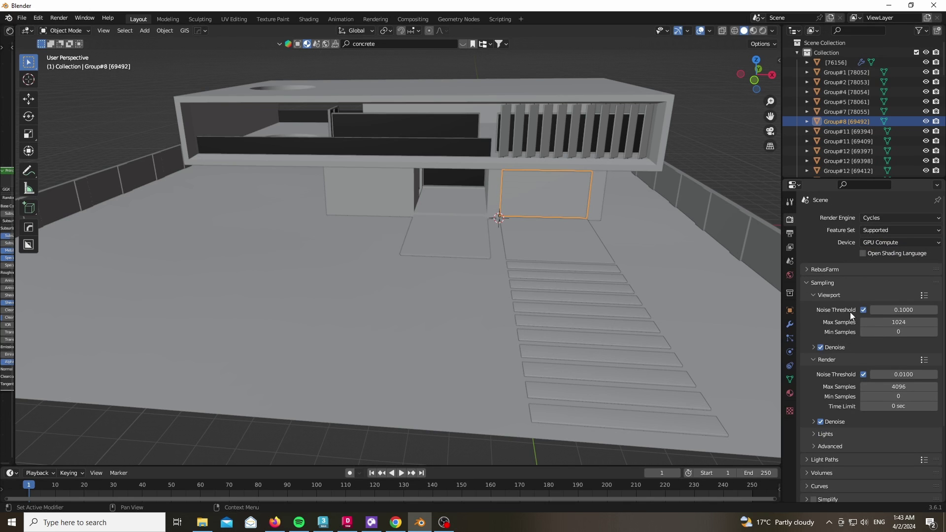
- Add a camera to the scene at the 3D cursor
{"action": "scroll", "coordinate": [549, 249], "scroll_direction": "down", "scroll_amount": 2}
{"action": "key", "text": "shift+a"}
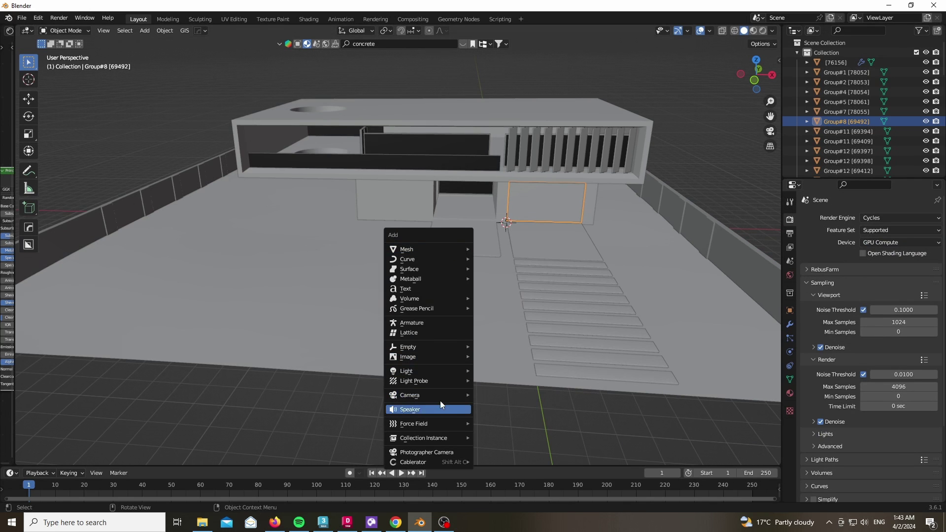
{"action": "left_click", "coordinate": [439, 401]}
{"action": "left_click", "coordinate": [503, 397]}
- Set the output resolution to 1500 by 1000 px
{"action": "left_click", "coordinate": [790, 234]}
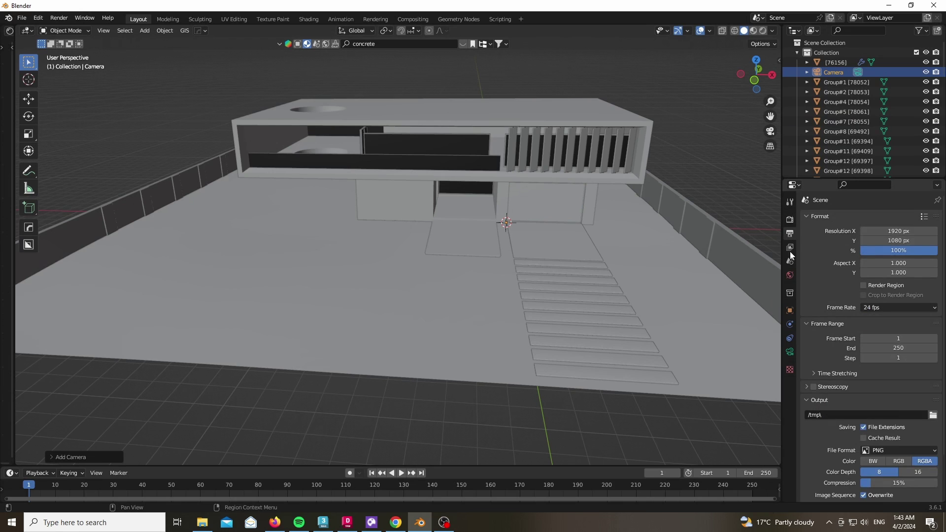
{"action": "left_click", "coordinate": [899, 230]}
{"action": "type", "text": "1"}
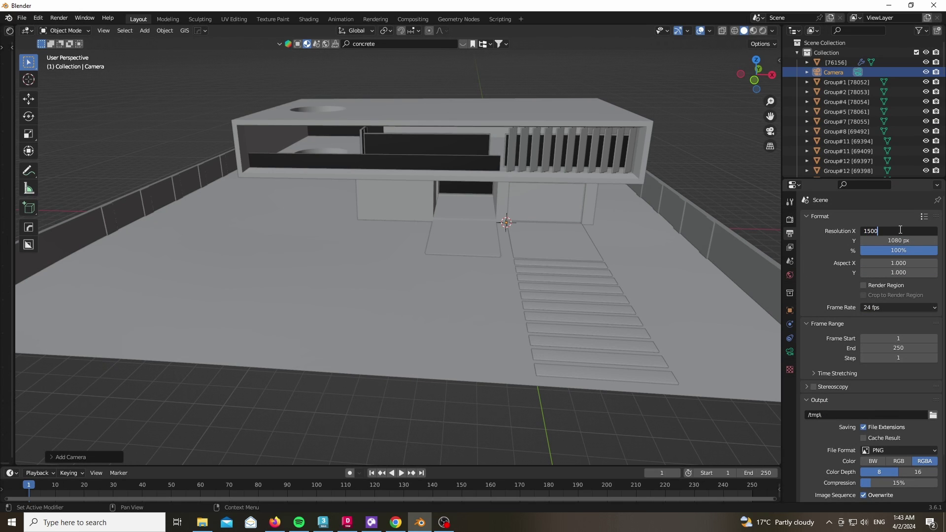
{"action": "type", "text": "500"}
{"action": "key", "text": "Return"}
{"action": "left_click", "coordinate": [893, 240]}
{"action": "type", "text": "1000"}
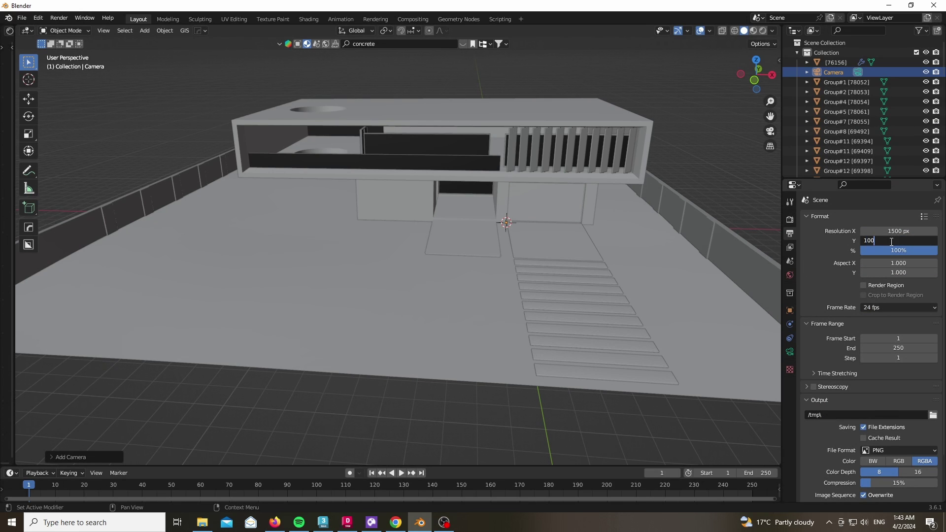
{"action": "key", "text": "Return"}
- Set the new camera's rotation to 90° on X and 0° on Y and Z
{"action": "left_click", "coordinate": [59, 456]}
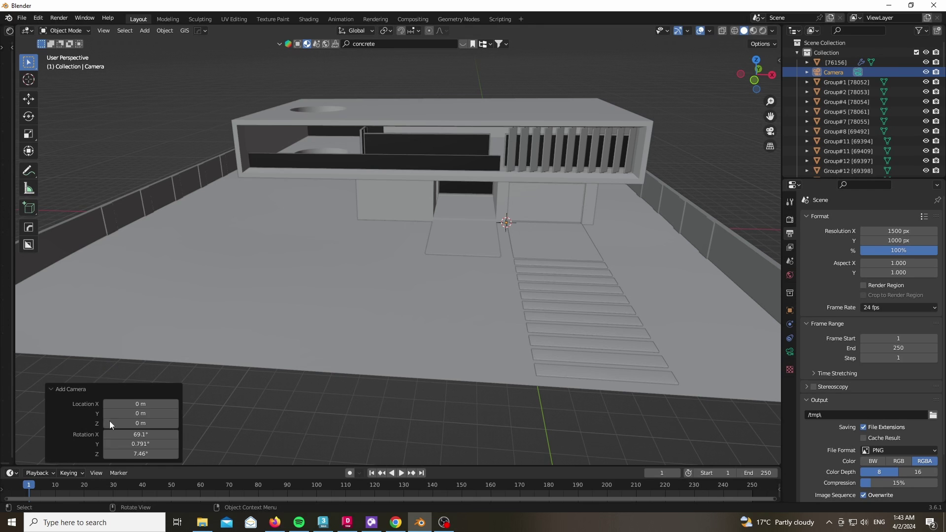
{"action": "left_click_drag", "start_coordinate": [147, 434], "coordinate": [147, 454]}
{"action": "type", "text": "0"}
{"action": "key", "text": "Return"}
{"action": "left_click", "coordinate": [147, 434]}
{"action": "type", "text": "90"}
{"action": "key", "text": "Return"}
- Move the camera about 17.6 m along negative Y, away from the house, and set its focal length to 22 mm
{"action": "key", "text": "g"}
{"action": "key", "text": "y"}
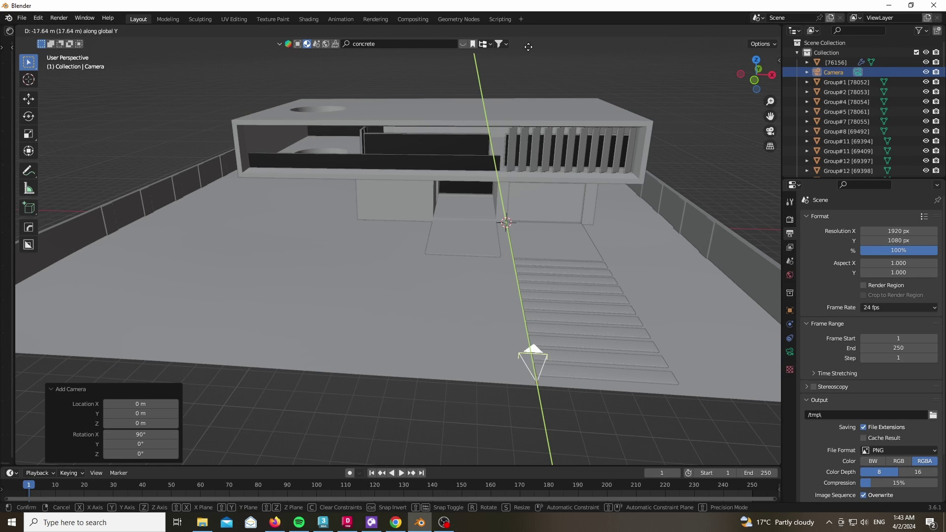
{"action": "left_click", "coordinate": [528, 46]}
{"action": "left_click", "coordinate": [790, 351]}
{"action": "left_click", "coordinate": [892, 265]}
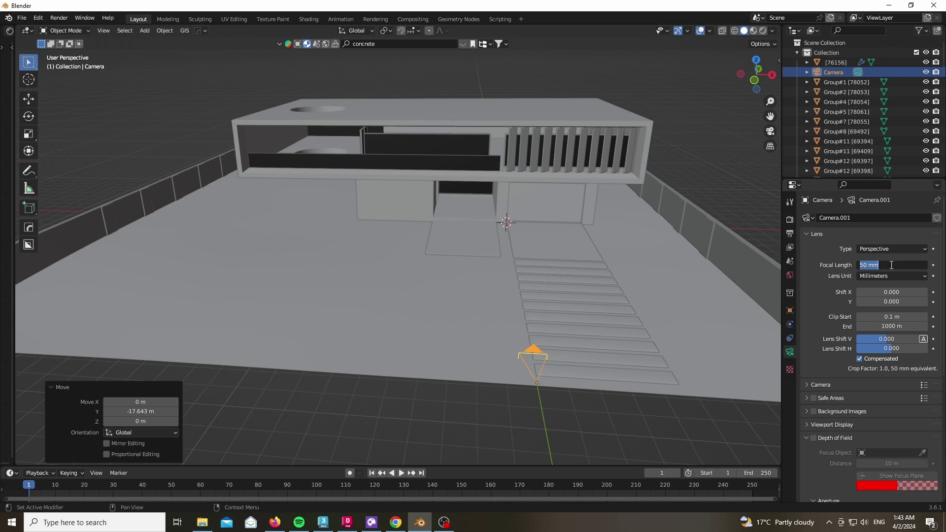
{"action": "type", "text": "22"}
{"action": "key", "text": "Return"}
- Look through the camera and raise it slightly along Z, plus a further 1.6 m
{"action": "key", "text": "KP_0"}
{"action": "key", "text": "g"}
{"action": "key", "text": "z"}
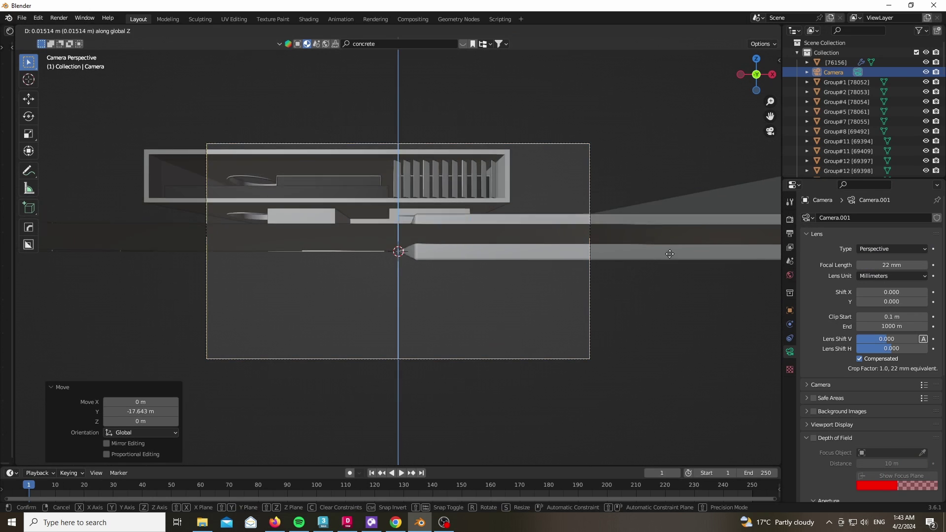
{"action": "left_click", "coordinate": [670, 253]}
{"action": "type", "text": "gz"}
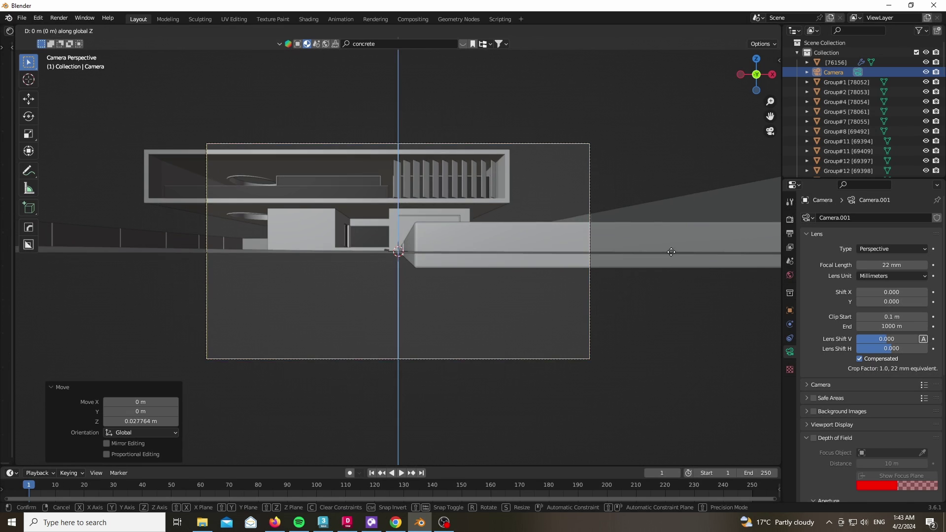
{"action": "type", "text": "1.6"}
{"action": "key", "text": "Return"}
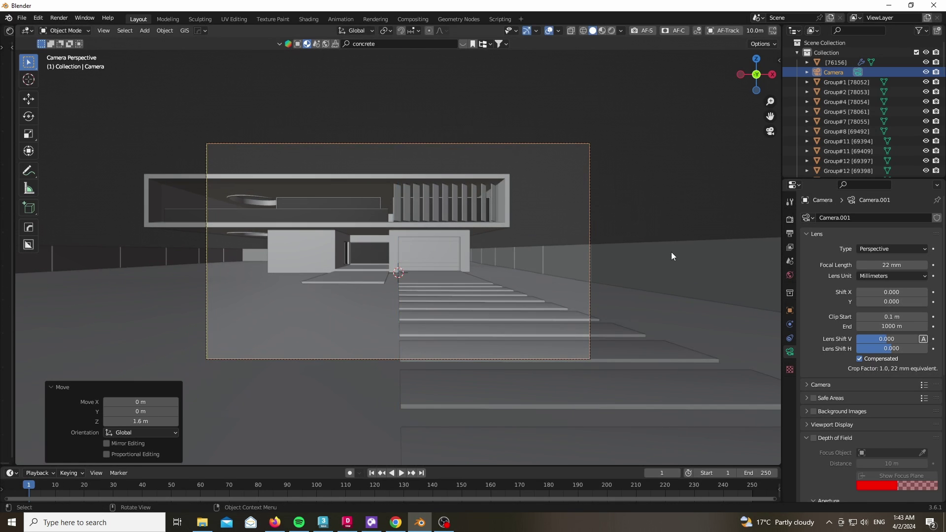
- Frame the house by moving the camera about 4.6 m along negative X and about 3.3 m along negative Y
{"action": "key", "text": "g"}
{"action": "key", "text": "x"}
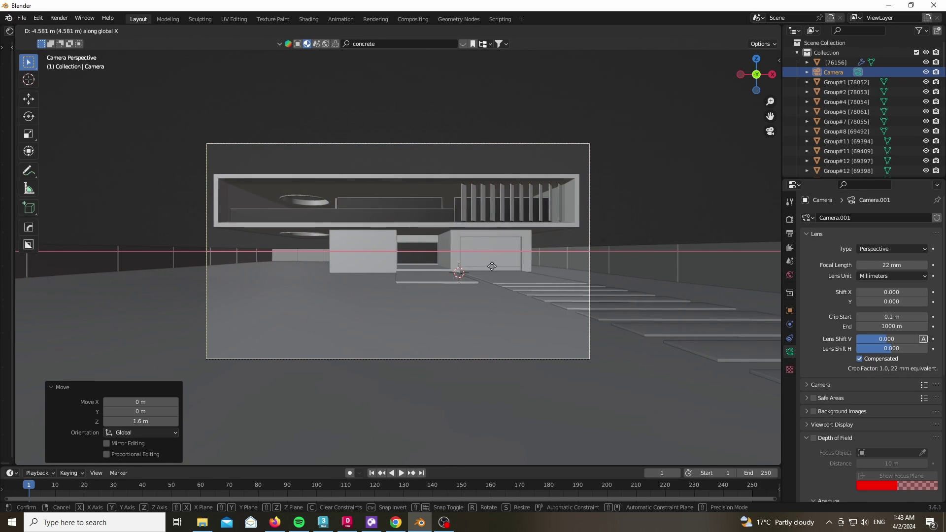
{"action": "left_click", "coordinate": [491, 268]}
{"action": "key", "text": "g"}
{"action": "key", "text": "y"}
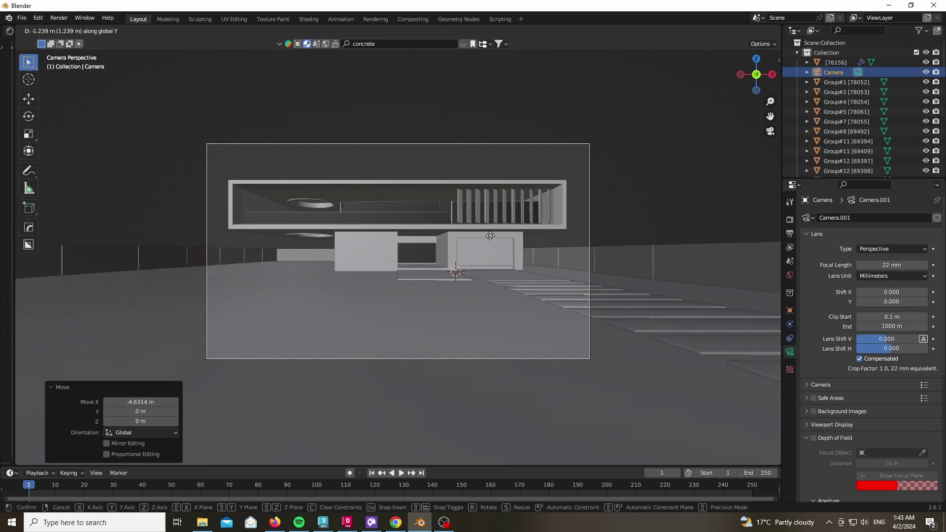
{"action": "left_click", "coordinate": [527, 102]}
- Switch the camera view to rendered shading, limit the render region to the camera frame, and deselect everything
{"action": "scroll", "coordinate": [419, 212], "scroll_direction": "up", "scroll_amount": 1}
{"action": "middle_click_drag", "start_coordinate": [405, 242], "coordinate": [388, 274], "text": "shift"}
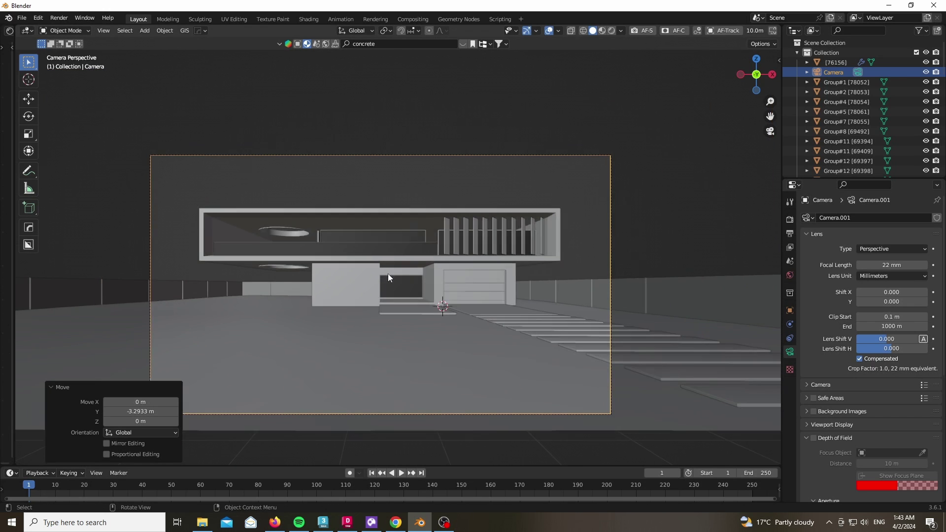
{"action": "key", "text": "z"}
{"action": "left_click", "coordinate": [400, 315]}
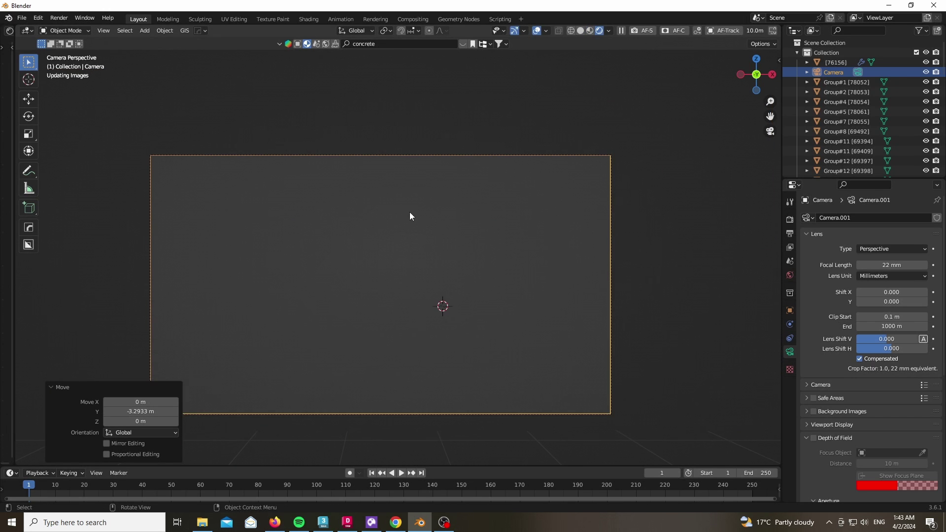
{"action": "scroll", "coordinate": [410, 213], "scroll_direction": "down", "scroll_amount": 1}
{"action": "key", "text": "ctrl+b"}
{"action": "left_click_drag", "start_coordinate": [167, 136], "coordinate": [661, 425]}
{"action": "key", "text": "alt+a"}
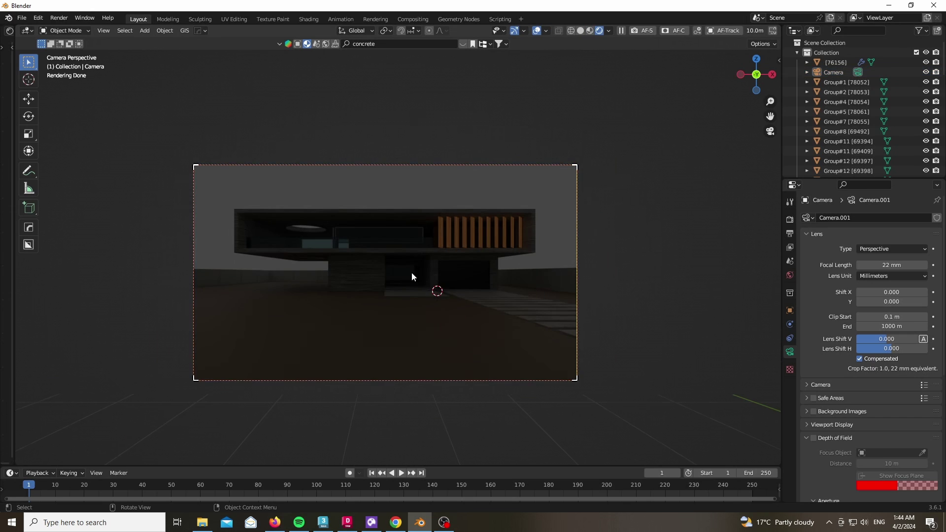
{"action": "scroll", "coordinate": [465, 248], "scroll_direction": "up", "scroll_amount": 7}
{"action": "left_click", "coordinate": [463, 236]}
{"action": "left_click_drag", "start_coordinate": [15, 303], "coordinate": [14, 246]}
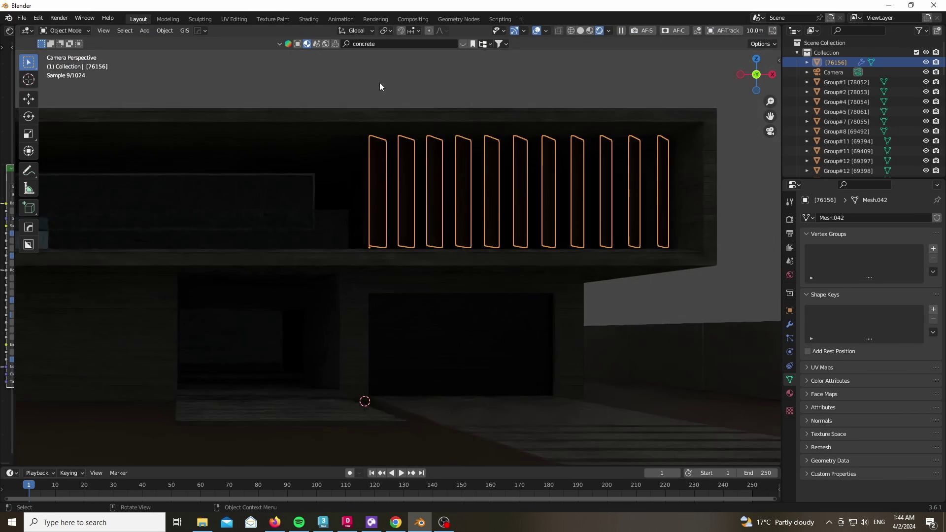
{"action": "left_click", "coordinate": [379, 87]}
{"action": "scroll", "coordinate": [368, 224], "scroll_direction": "down", "scroll_amount": 5}
- Use a Nishita Sky Texture as the world background's color
{"action": "left_click", "coordinate": [791, 275]}
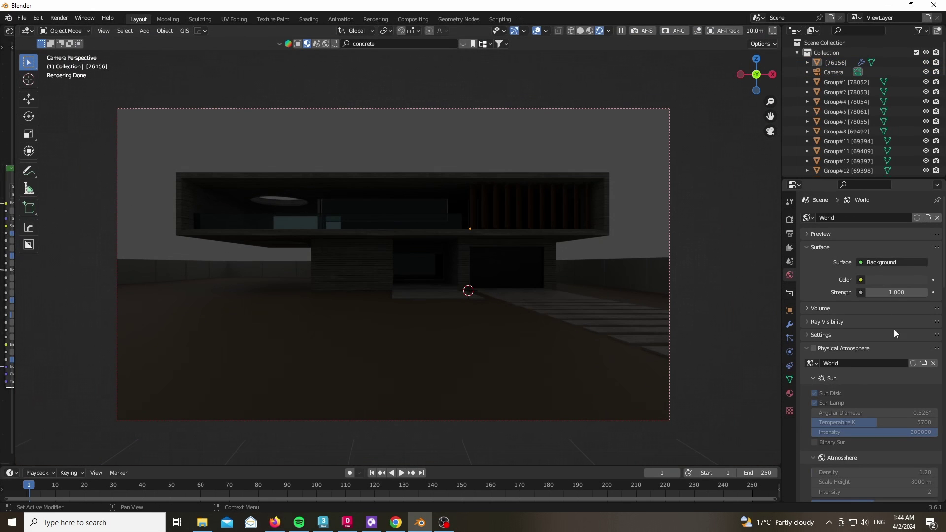
{"action": "left_click", "coordinate": [860, 281]}
{"action": "left_click", "coordinate": [649, 385]}
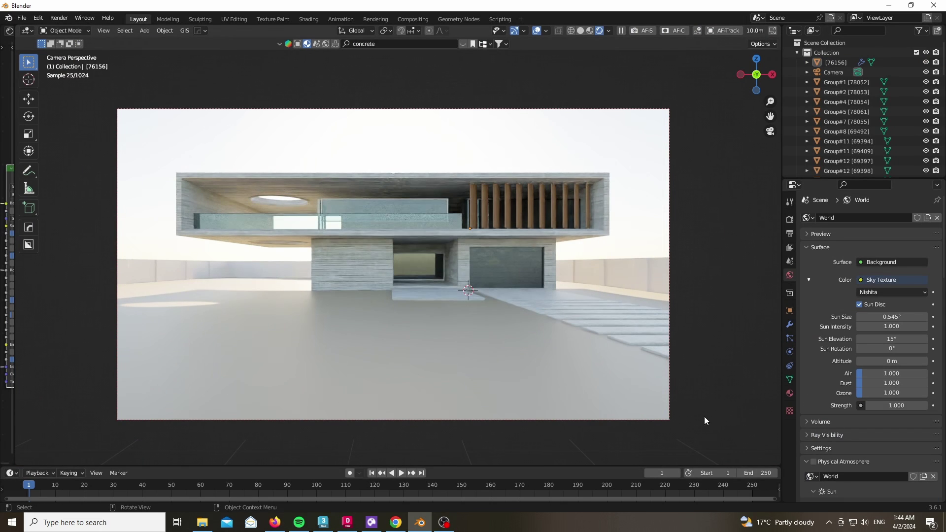
- Try an ozone value of 4 for the sky texture and settle on 5
{"action": "left_click", "coordinate": [872, 393]}
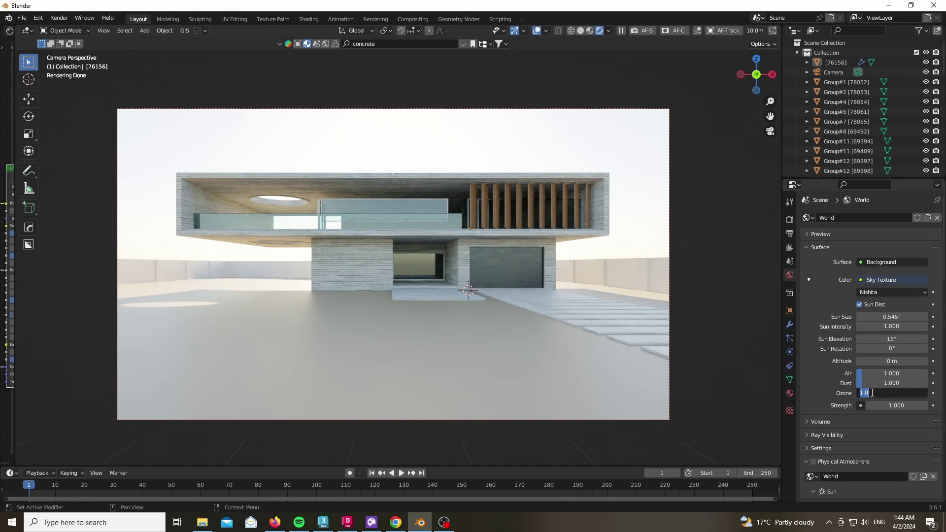
{"action": "type", "text": "4"}
{"action": "key", "text": "Return"}
{"action": "left_click", "coordinate": [874, 391]}
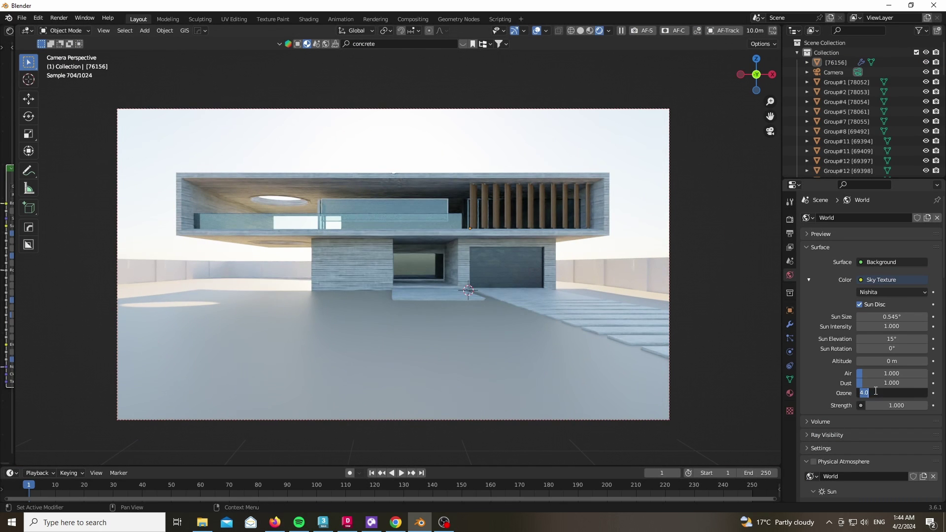
{"action": "type", "text": "5"}
{"action": "key", "text": "Return"}
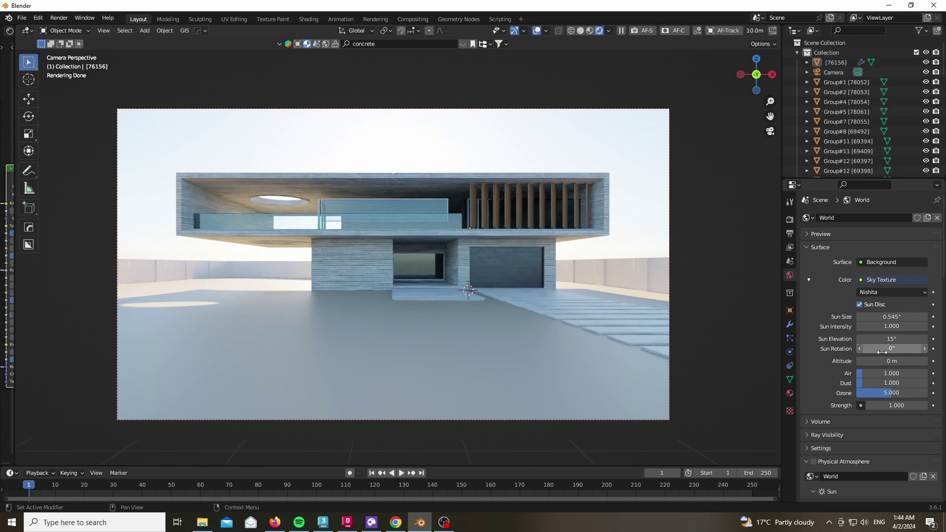
- Adjust the sky's sun rotation to 247° and its sun elevation to 18.4° so sunlight falls on the facade
{"action": "left_click_drag", "start_coordinate": [881, 351], "coordinate": [909, 339]}
{"action": "left_click", "coordinate": [892, 339]}
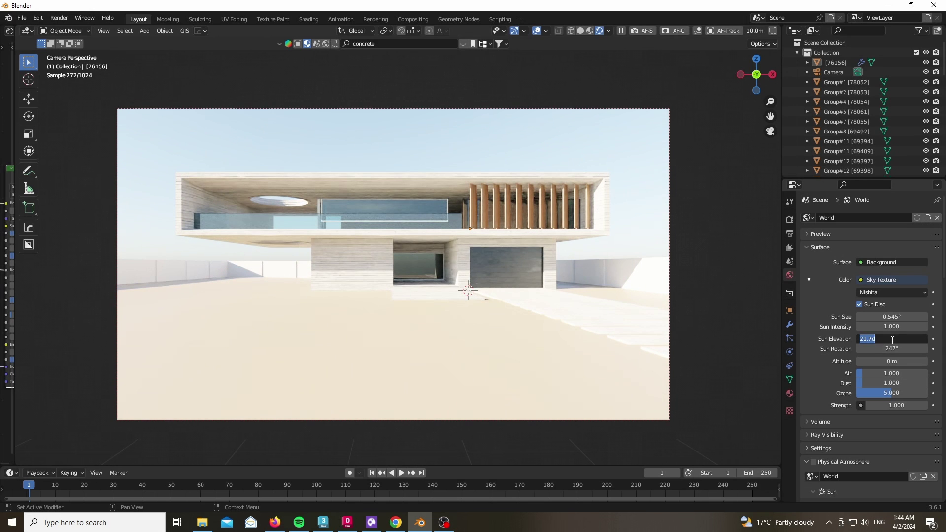
{"action": "left_click_drag", "start_coordinate": [891, 339], "coordinate": [885, 339]}
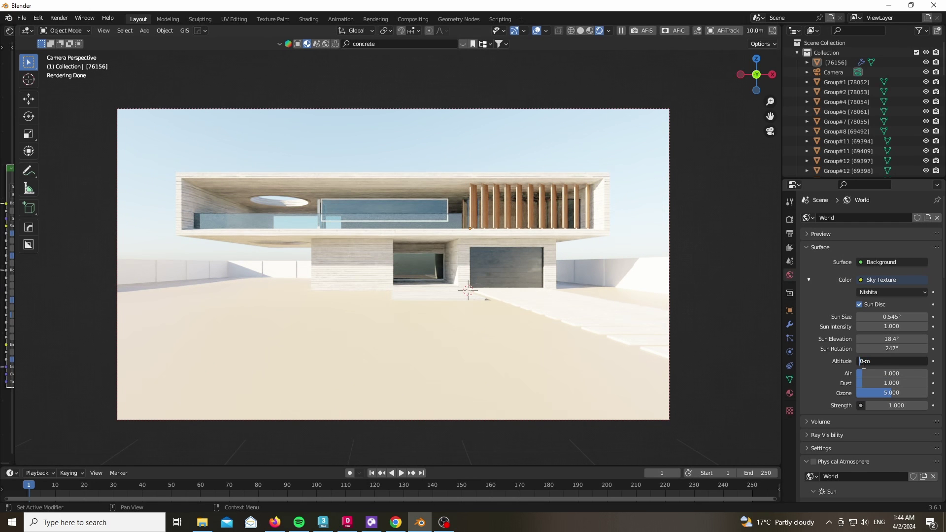
- Set the sky texture's altitude to 2000 m and the world background strength to 0.5
{"action": "key", "text": "Return"}
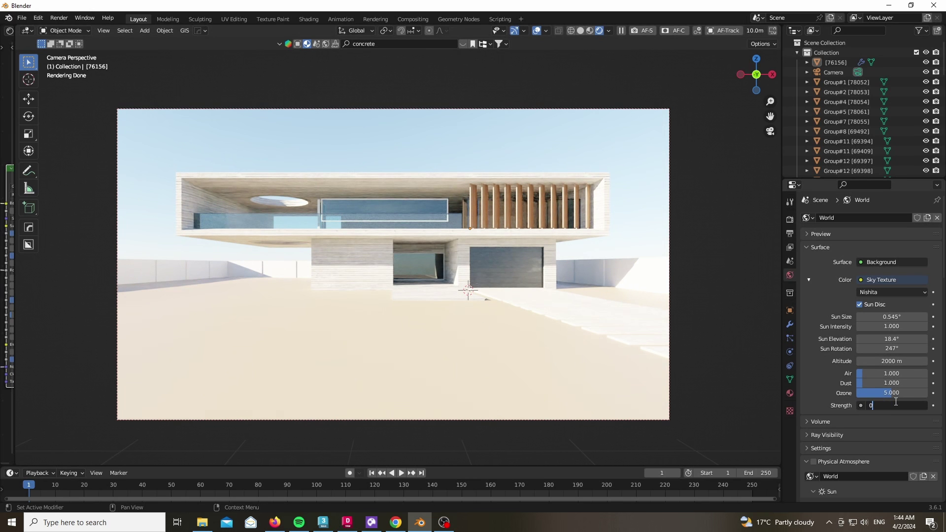
{"action": "key", "text": "Return"}
{"action": "middle_click_drag", "start_coordinate": [341, 249], "coordinate": [333, 262], "text": "shift"}
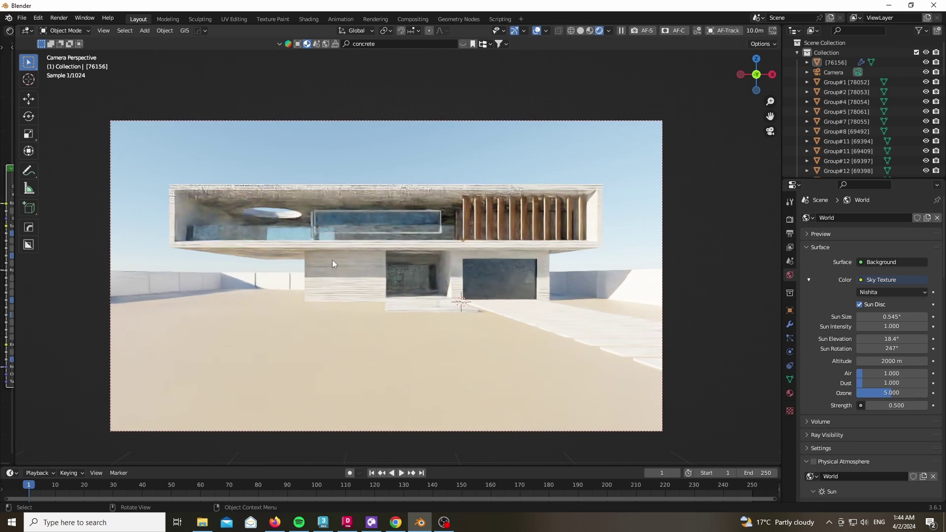
- Enable the camera's thirds composition guide and adjust its vertical shift so the house sits lower in the frame
{"action": "left_click", "coordinate": [836, 72]}
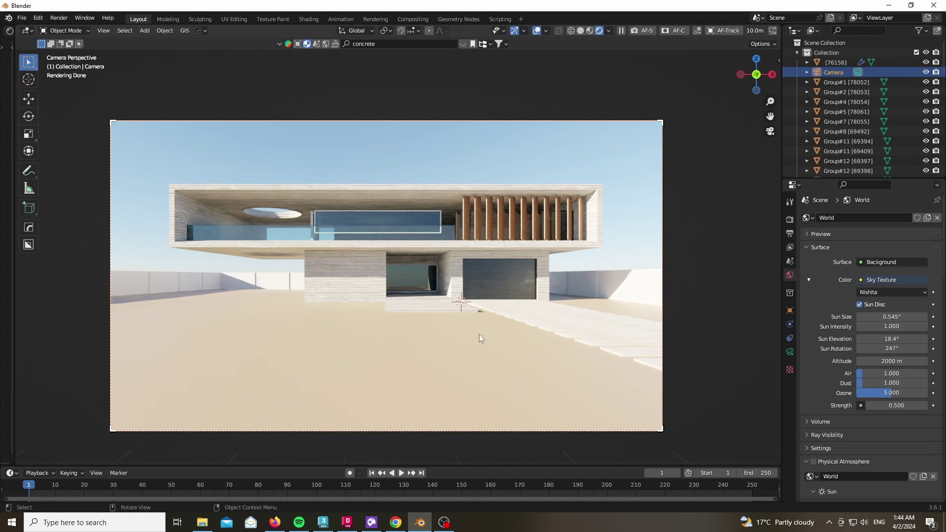
{"action": "left_click", "coordinate": [790, 352]}
{"action": "scroll", "coordinate": [831, 373], "scroll_direction": "down", "scroll_amount": 10}
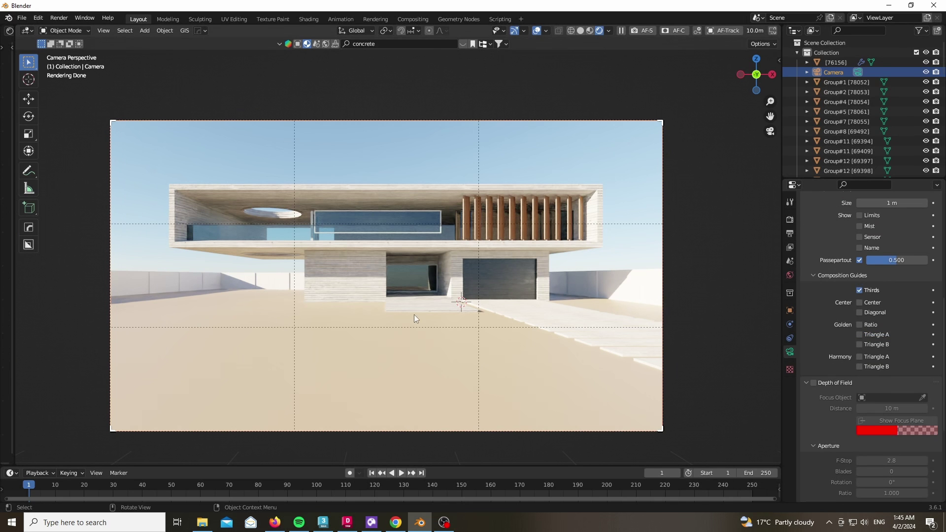
{"action": "scroll", "coordinate": [834, 324], "scroll_direction": "up", "scroll_amount": 10}
{"action": "left_click_drag", "start_coordinate": [882, 301], "coordinate": [904, 301]}
- Leave the camera view for a solid perspective view and assign the large ground mesh as the Geo-Scatter emitter
{"action": "left_click", "coordinate": [375, 394]}
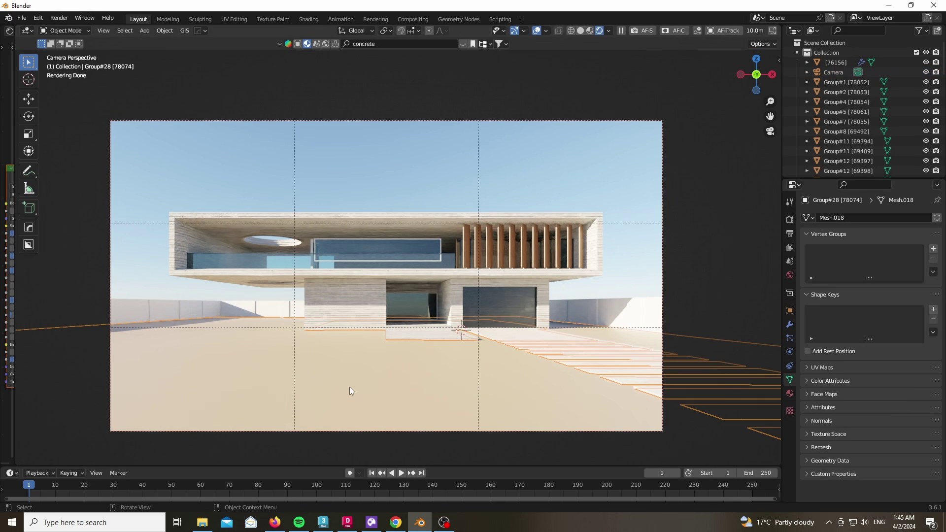
{"action": "key", "text": "z"}
{"action": "key", "text": "KP_0"}
{"action": "scroll", "coordinate": [391, 245], "scroll_direction": "up", "scroll_amount": 2}
{"action": "key", "text": "n"}
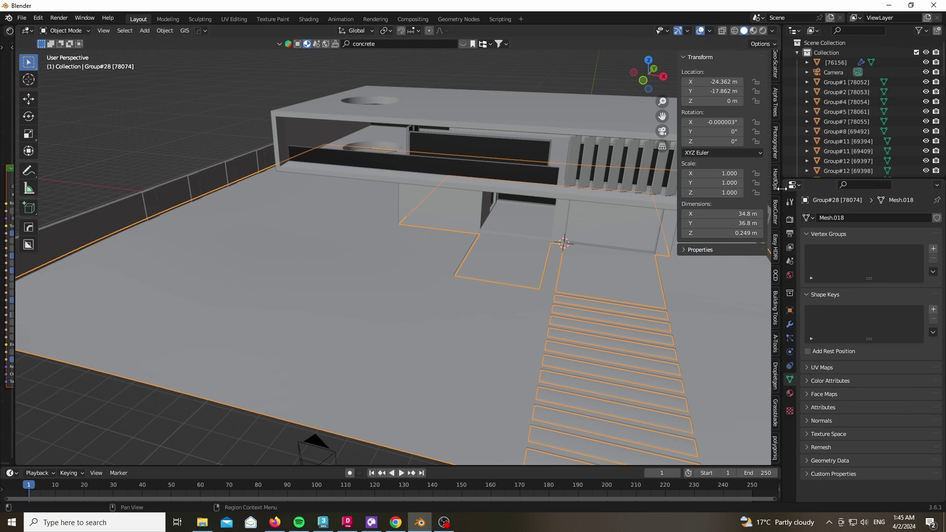
{"action": "left_click", "coordinate": [775, 123]}
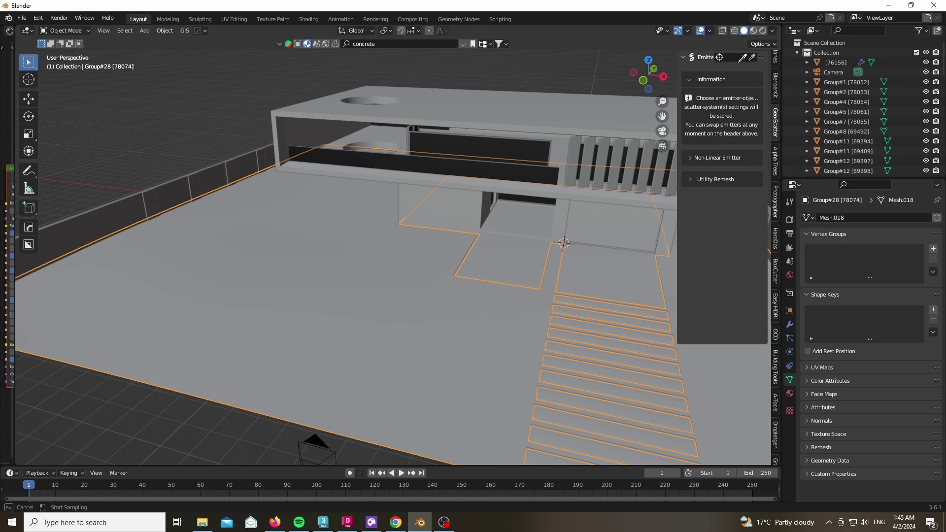
{"action": "left_click", "coordinate": [266, 343]}
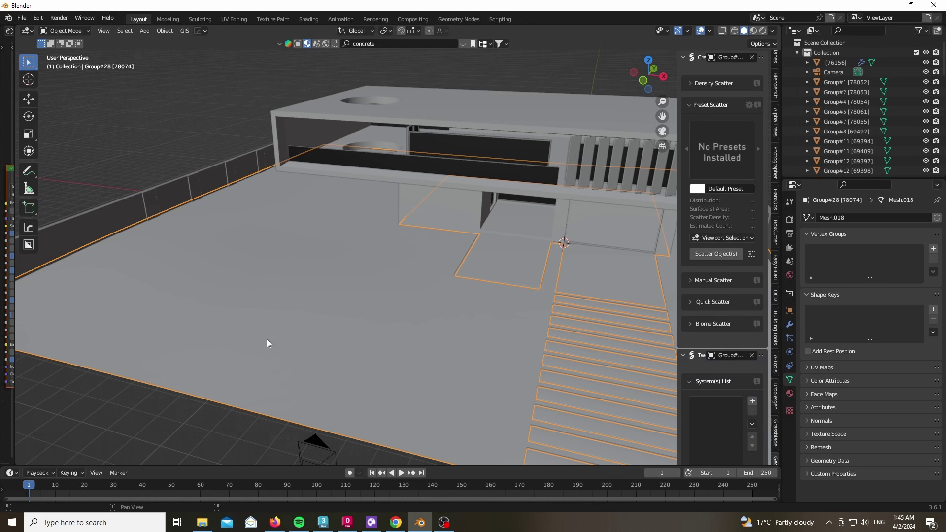
- Scatter the Grass Golf 01 biome from the Grassblade clean-grass category over the ground and close the biome browser
{"action": "left_click", "coordinate": [696, 323]}
{"action": "scroll", "coordinate": [696, 320], "scroll_direction": "down", "scroll_amount": 2}
{"action": "left_click", "coordinate": [717, 304]}
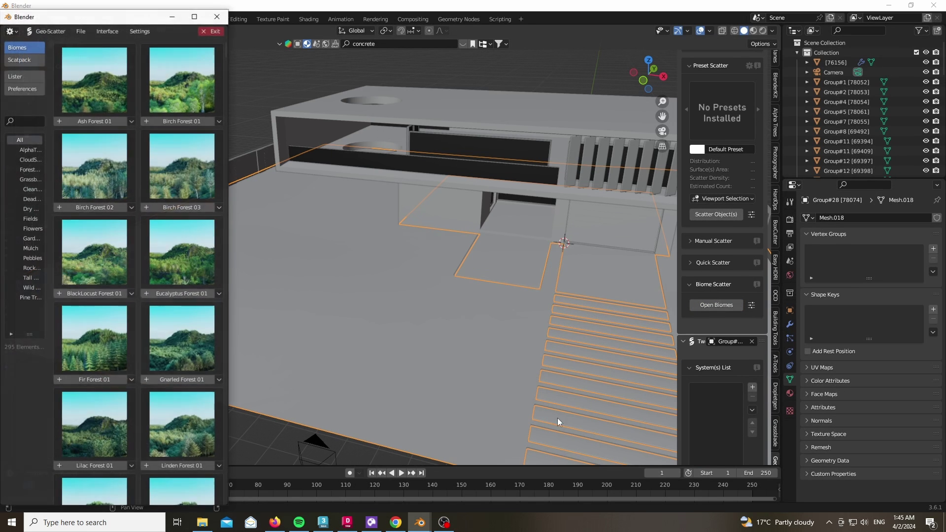
{"action": "left_click_drag", "start_coordinate": [231, 181], "coordinate": [412, 182]}
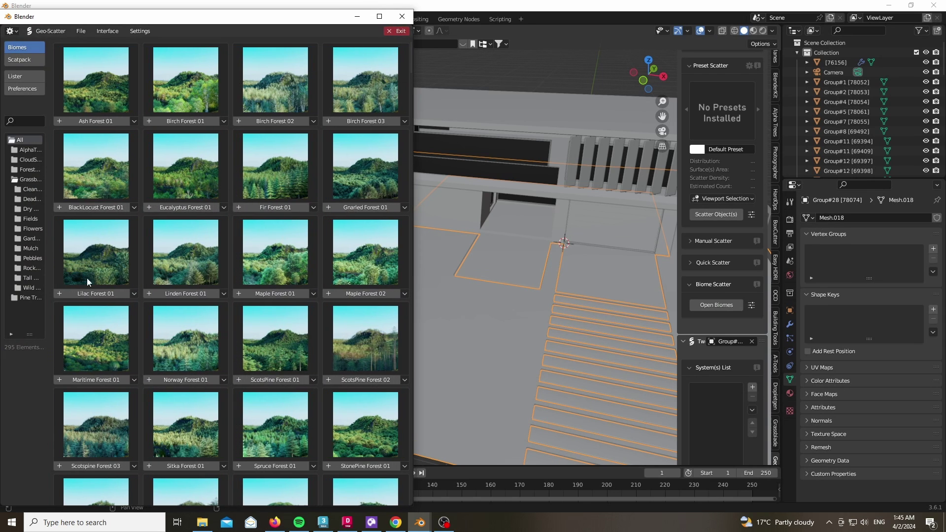
{"action": "left_click", "coordinate": [30, 190]}
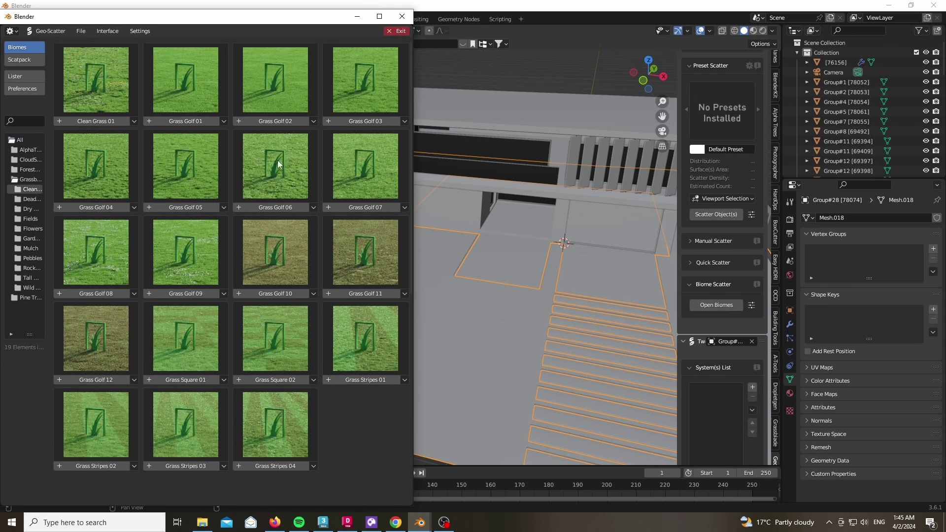
{"action": "left_click", "coordinate": [179, 122]}
{"action": "left_click", "coordinate": [402, 19]}
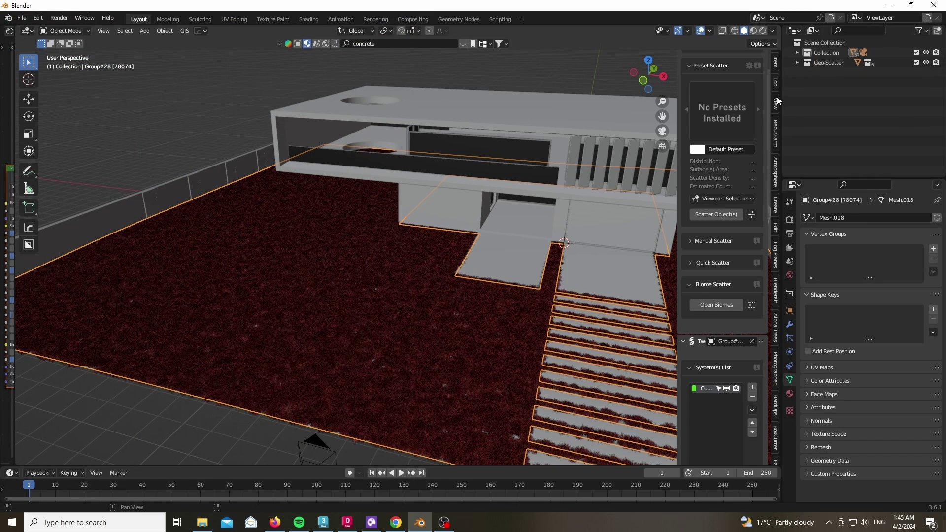
- In the camera view, enable placeholder display for the grass scatter and set its camera-culling FOV boost Y to 0.060
{"action": "left_click", "coordinate": [790, 311]}
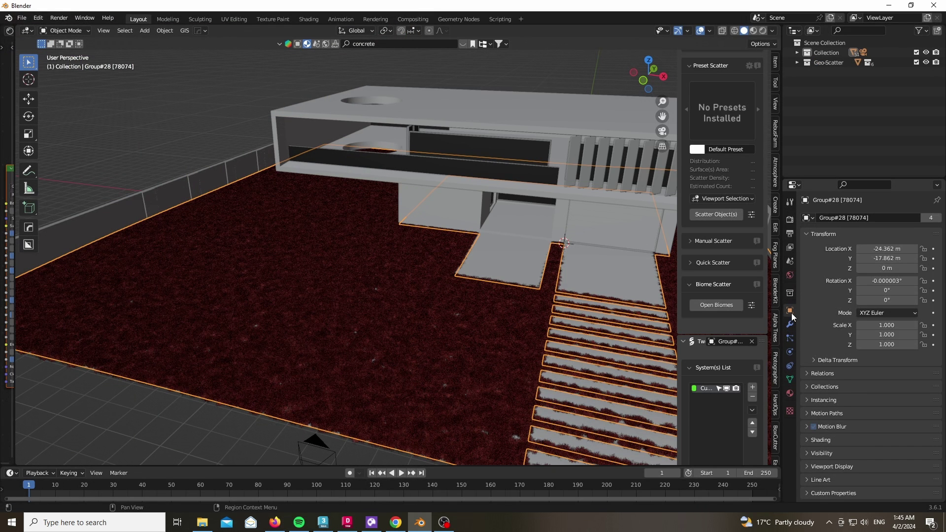
{"action": "right_click", "coordinate": [418, 324]}
{"action": "key", "text": "KP_0"}
{"action": "scroll", "coordinate": [726, 315], "scroll_direction": "down", "scroll_amount": 10}
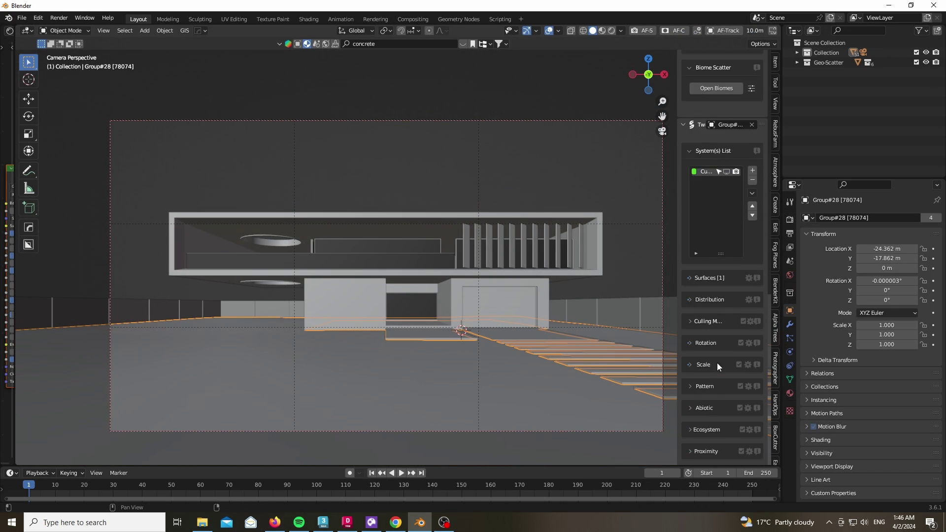
{"action": "scroll", "coordinate": [717, 364], "scroll_direction": "down", "scroll_amount": 10}
{"action": "left_click", "coordinate": [696, 288]}
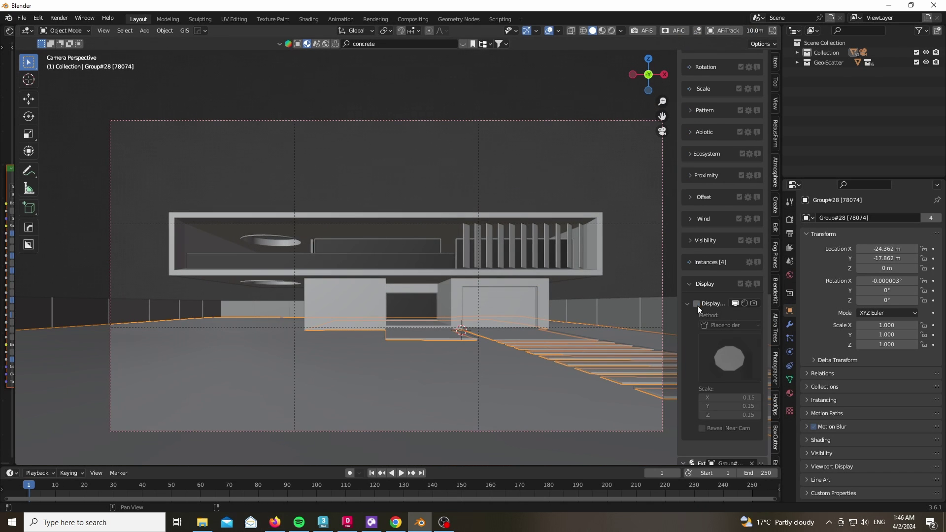
{"action": "left_click", "coordinate": [697, 304]}
{"action": "scroll", "coordinate": [705, 253], "scroll_direction": "down", "scroll_amount": 6}
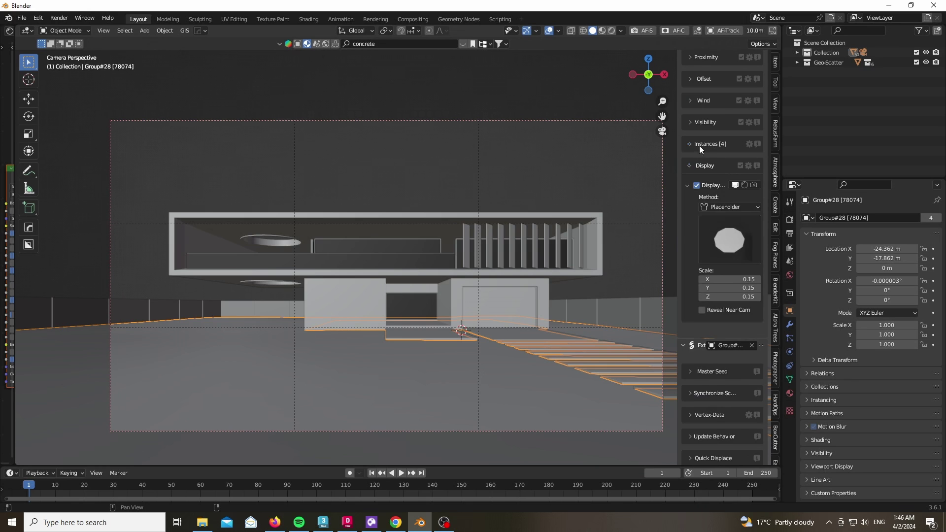
{"action": "left_click", "coordinate": [705, 122]}
{"action": "left_click", "coordinate": [688, 227]}
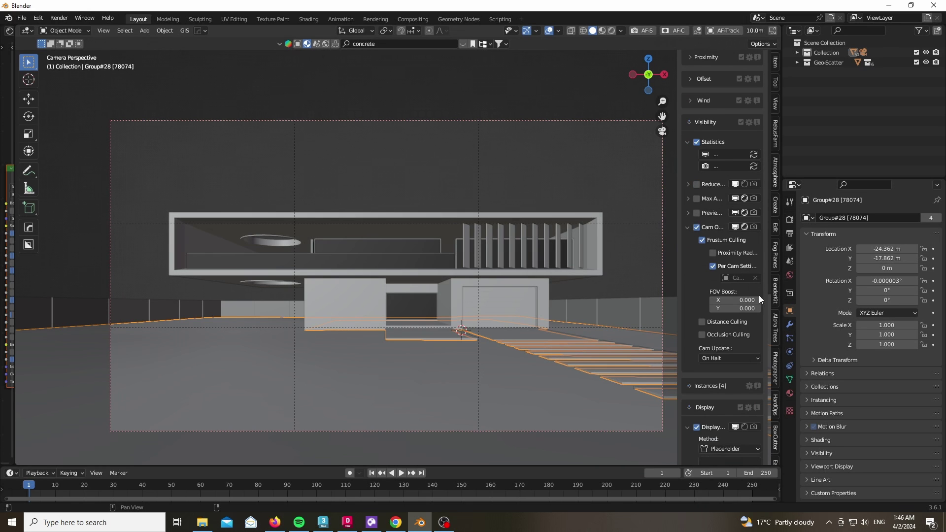
- Show the camera view in rendered shading and enable the grass scatter system's viewport visibility
{"action": "key", "text": "z"}
{"action": "left_click", "coordinate": [360, 317]}
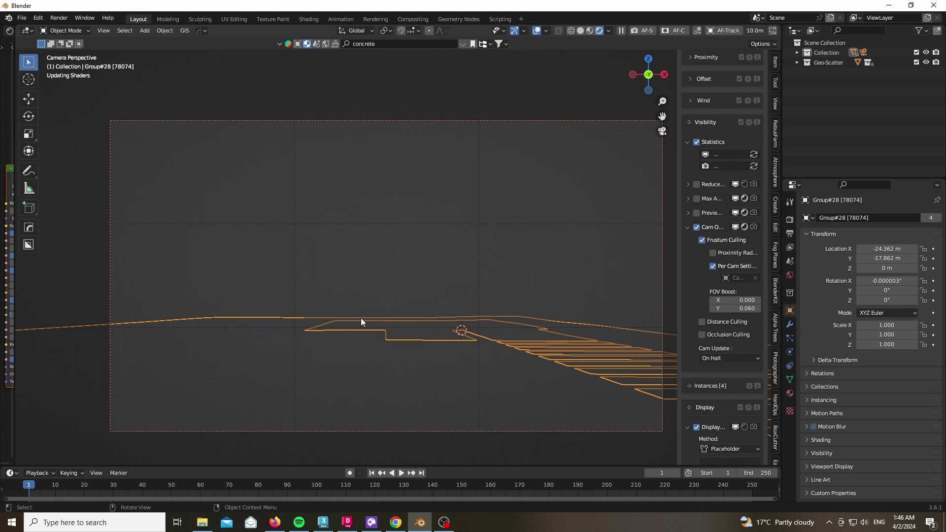
{"action": "scroll", "coordinate": [276, 168], "scroll_direction": "down", "scroll_amount": 1}
{"action": "key", "text": "Home"}
{"action": "scroll", "coordinate": [703, 175], "scroll_direction": "up", "scroll_amount": 12}
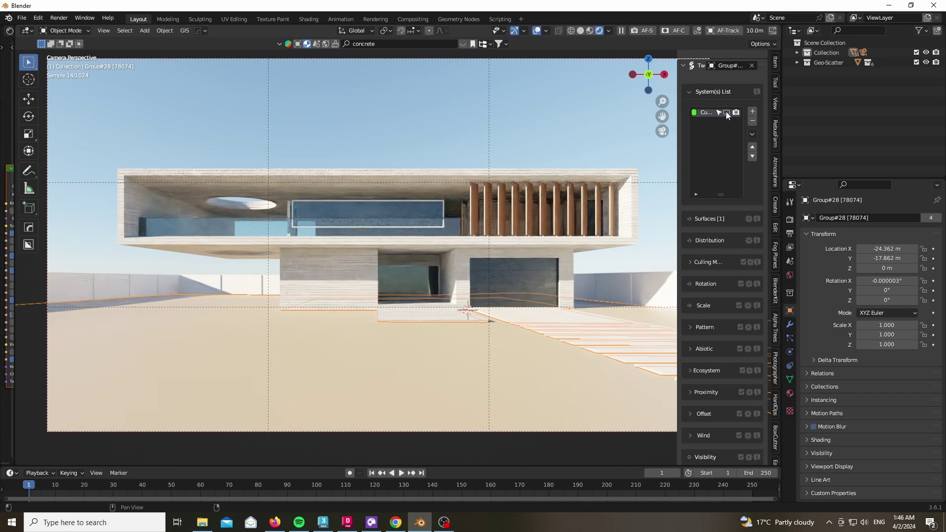
{"action": "left_click", "coordinate": [727, 113]}
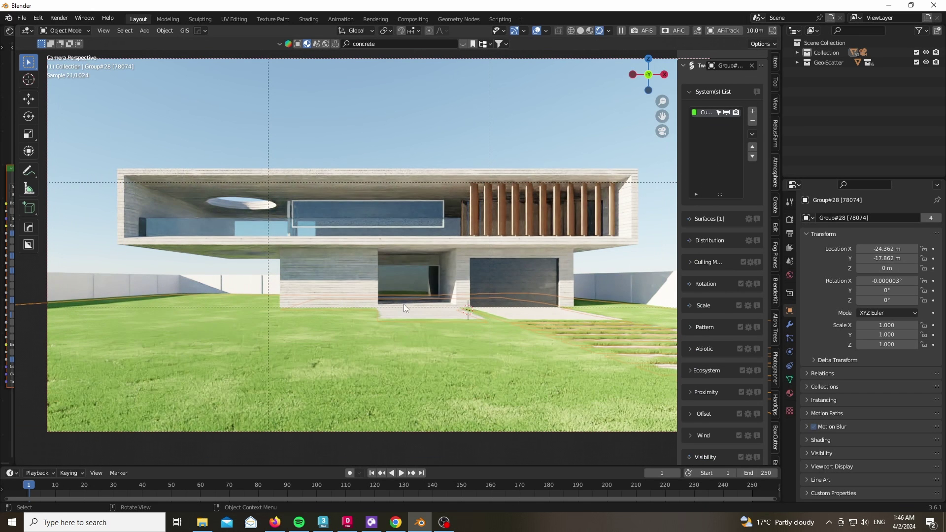
- Return to solid shading and isolate the four Grassblade Cut Grass instance objects in local view
{"action": "scroll", "coordinate": [347, 292], "scroll_direction": "down", "scroll_amount": 1}
{"action": "key", "text": "z"}
{"action": "left_click", "coordinate": [431, 353]}
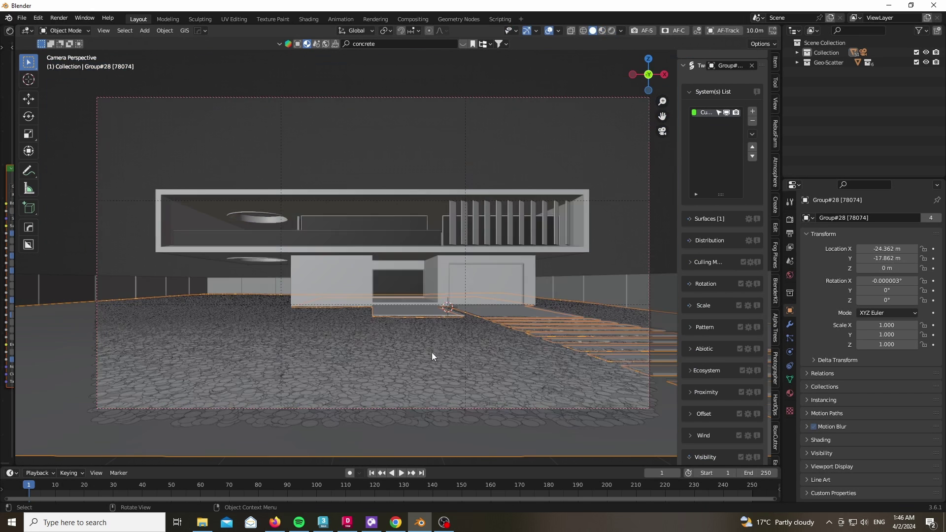
{"action": "left_click", "coordinate": [798, 62]}
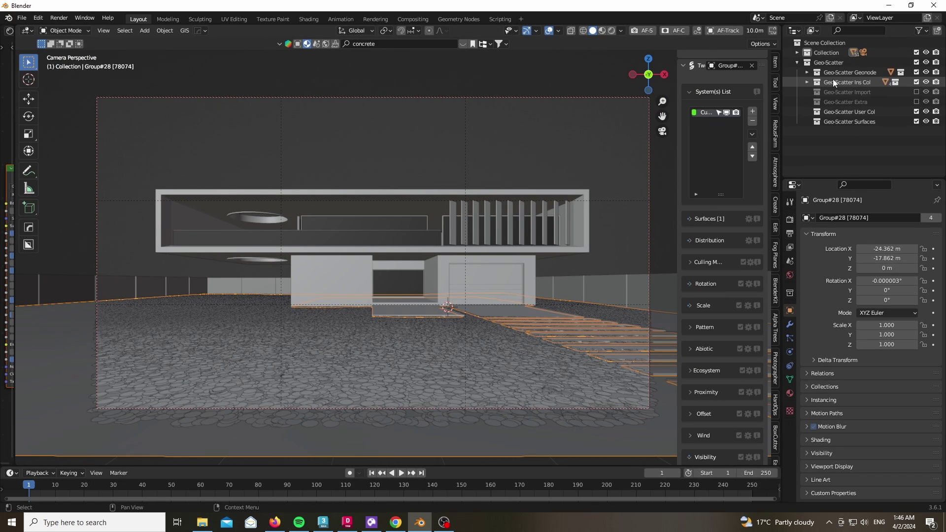
{"action": "left_click", "coordinate": [807, 83]}
{"action": "left_click", "coordinate": [817, 93]}
{"action": "left_click", "coordinate": [854, 101]}
{"action": "left_click", "coordinate": [861, 129], "text": "shift"}
{"action": "key", "text": "slash"}
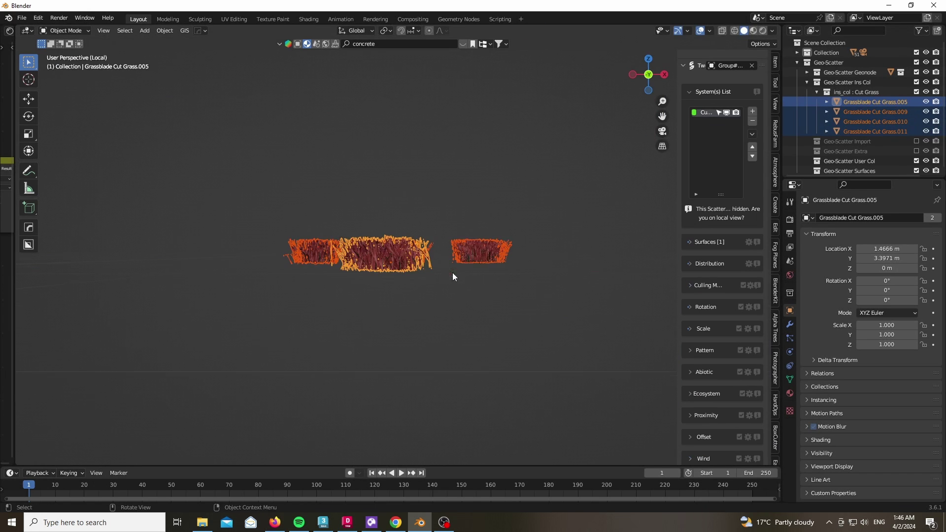
- Show the isolated grass clumps in rendered shading, select Grassblade Cut Grass.005 and enlarge the shader editor to reveal its material nodes
{"action": "left_click_drag", "start_coordinate": [645, 79], "coordinate": [646, 128]}
{"action": "key", "text": "z"}
{"action": "left_click", "coordinate": [391, 358]}
{"action": "left_click", "coordinate": [377, 334]}
{"action": "scroll", "coordinate": [377, 334], "scroll_direction": "up", "scroll_amount": 3}
{"action": "left_click_drag", "start_coordinate": [15, 297], "coordinate": [225, 287]}
{"action": "middle_click_drag", "start_coordinate": [164, 186], "coordinate": [163, 116]}
{"action": "scroll", "coordinate": [422, 290], "scroll_direction": "up", "scroll_amount": 2}
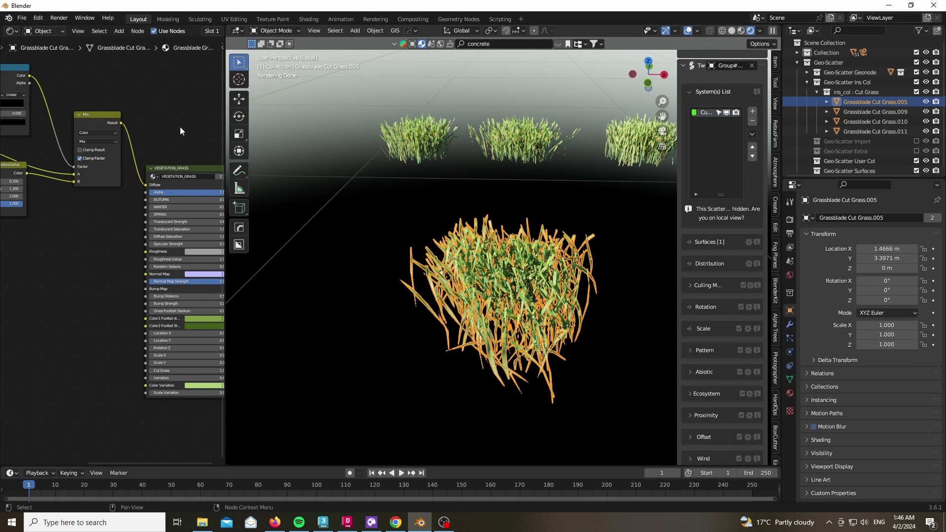
- Insert a Hue/Saturation/Value node before the VEGETATION_GRASS group's Diffuse input, with saturation 0.890 and value 0.810
{"action": "scroll", "coordinate": [180, 131], "scroll_direction": "down", "scroll_amount": 5}
{"action": "scroll", "coordinate": [150, 170], "scroll_direction": "up", "scroll_amount": 10}
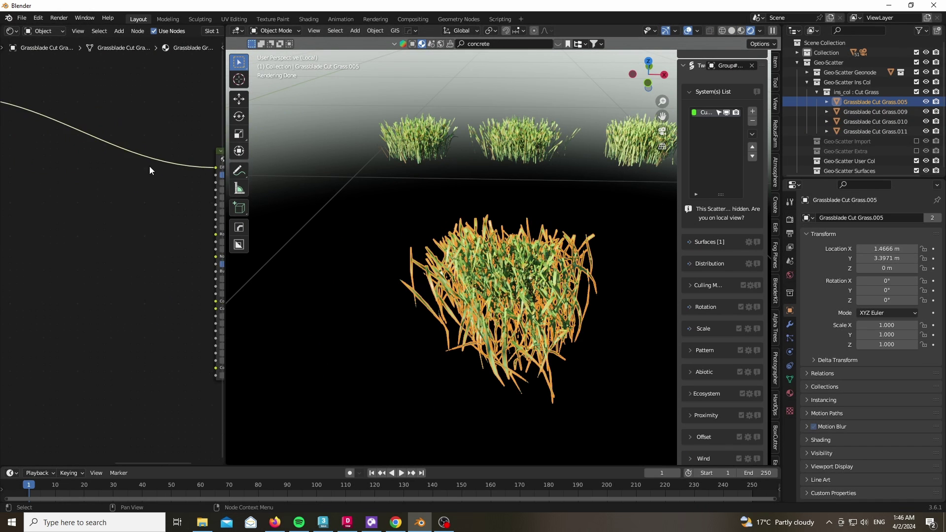
{"action": "middle_click_drag", "start_coordinate": [140, 184], "coordinate": [146, 201]}
{"action": "scroll", "coordinate": [146, 201], "scroll_direction": "down", "scroll_amount": 3}
{"action": "middle_click_drag", "start_coordinate": [54, 231], "coordinate": [10, 237]}
{"action": "scroll", "coordinate": [108, 196], "scroll_direction": "up", "scroll_amount": 5}
{"action": "key", "text": "shift+a"}
{"action": "left_click", "coordinate": [102, 120]}
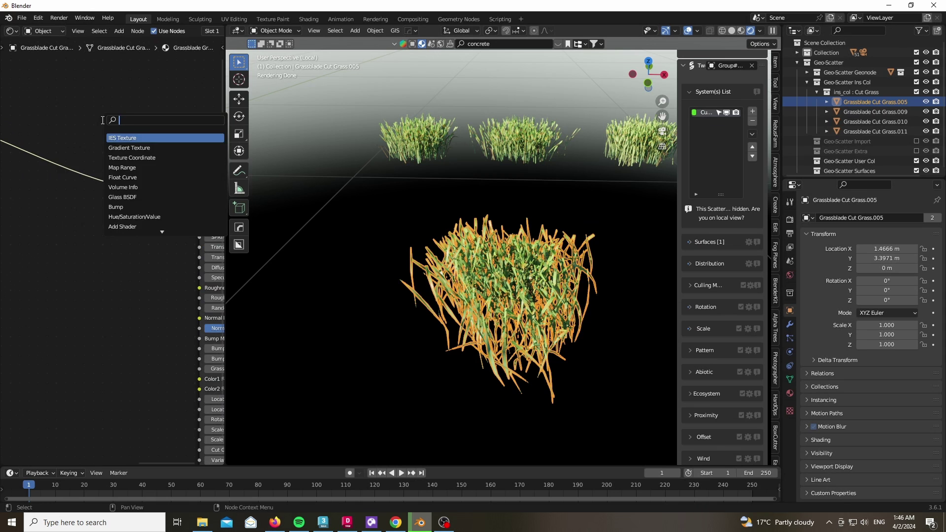
{"action": "type", "text": "hu"}
{"action": "key", "text": "Return"}
{"action": "left_click", "coordinate": [91, 138]}
{"action": "scroll", "coordinate": [106, 133], "scroll_direction": "up", "scroll_amount": 5}
{"action": "left_click_drag", "start_coordinate": [113, 211], "coordinate": [136, 211]}
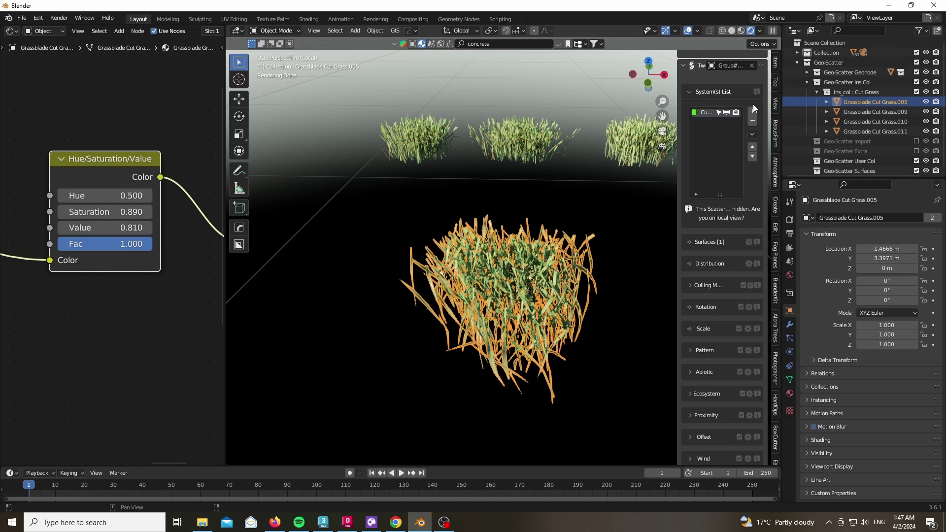
- Exclude the Cut Grass instance collection from the view layer, return to the full camera view and shrink the shader editor away
{"action": "left_click", "coordinate": [917, 165]}
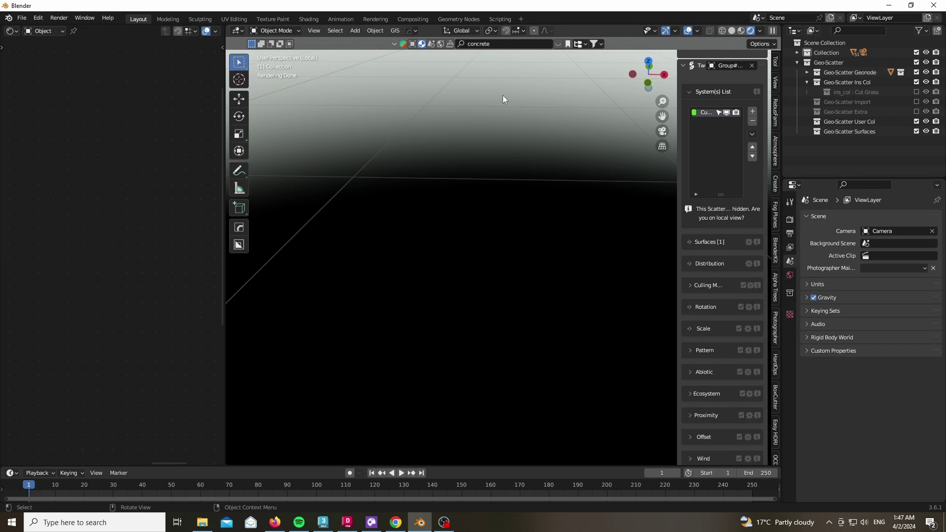
{"action": "key", "text": "KP_0"}
{"action": "left_click_drag", "start_coordinate": [225, 311], "coordinate": [15, 315]}
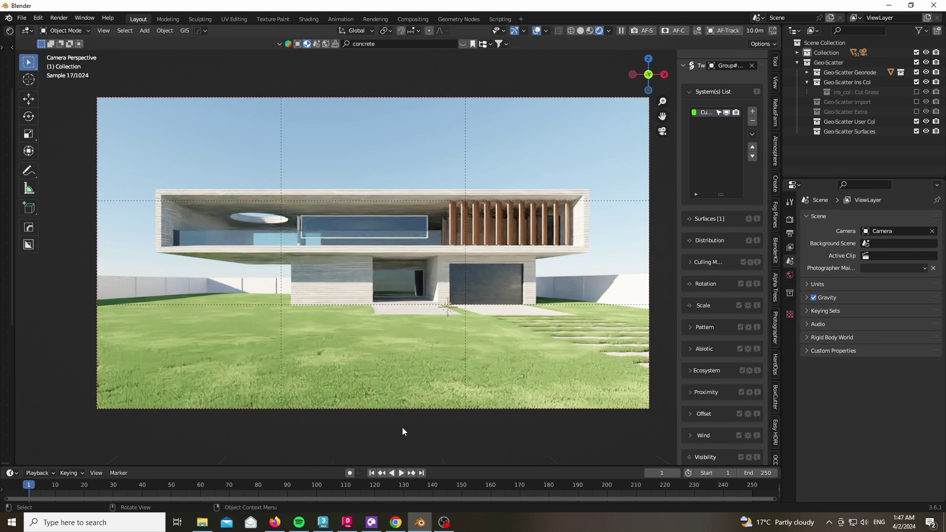
{"action": "scroll", "coordinate": [446, 391], "scroll_direction": "up", "scroll_amount": 4}
{"action": "scroll", "coordinate": [418, 331], "scroll_direction": "down", "scroll_amount": 4}
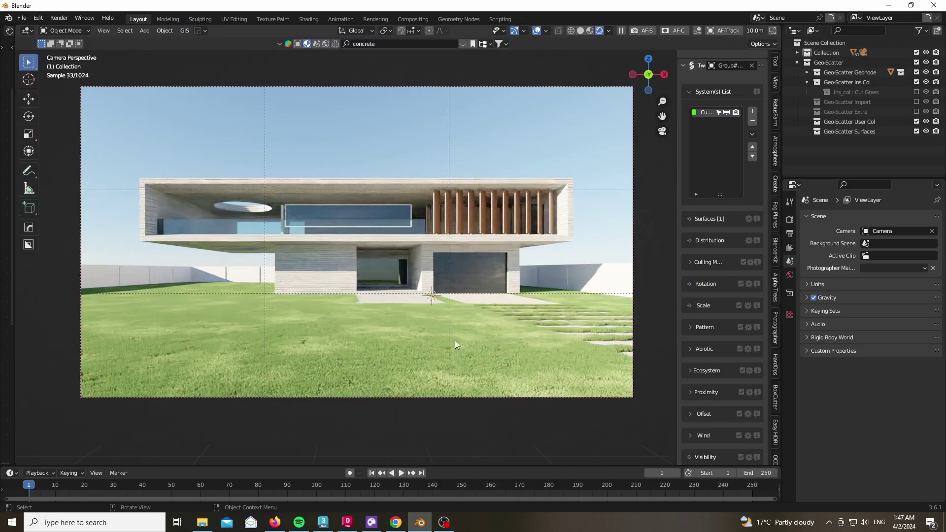
- Scale all geometry of the driveway paving strips up along Z to raise them through the grass, then restore rendered shading
{"action": "scroll", "coordinate": [610, 353], "scroll_direction": "up", "scroll_amount": 10}
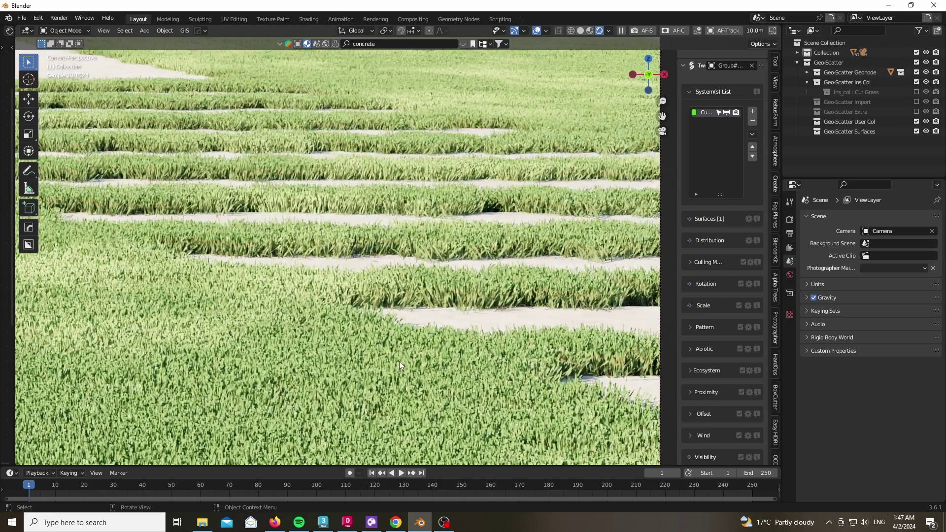
{"action": "key", "text": "ctrl+Tab"}
{"action": "left_click", "coordinate": [478, 361]}
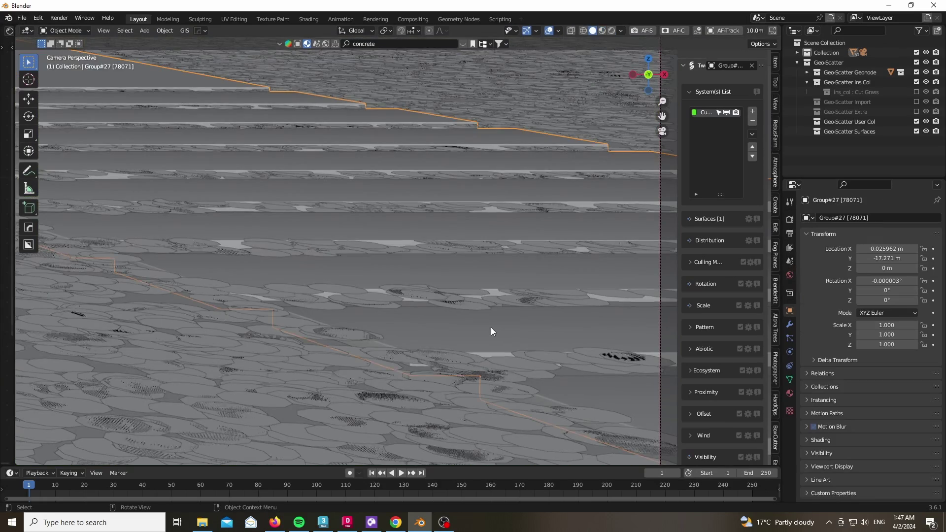
{"action": "key", "text": "a"}
{"action": "key", "text": "s"}
{"action": "key", "text": "z"}
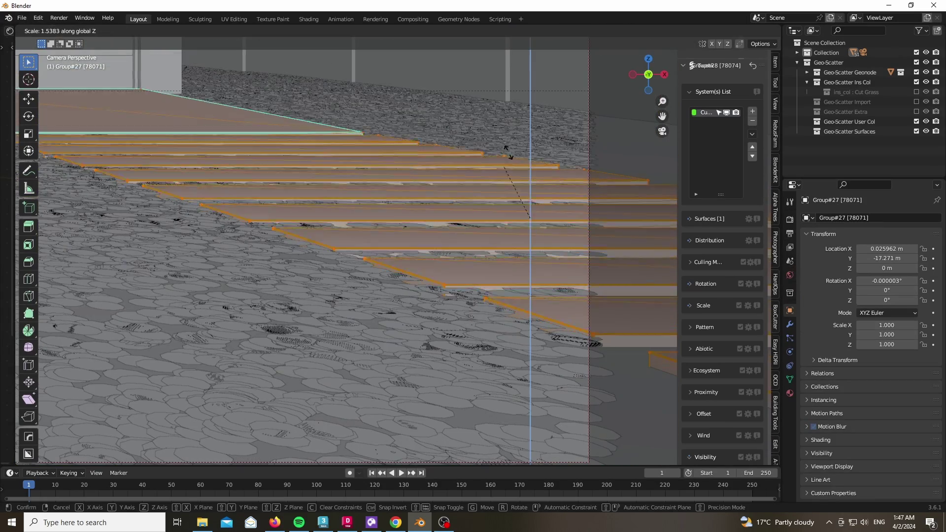
{"action": "left_click", "coordinate": [524, 236]}
{"action": "key", "text": "ctrl+Tab"}
{"action": "left_click", "coordinate": [392, 359]}
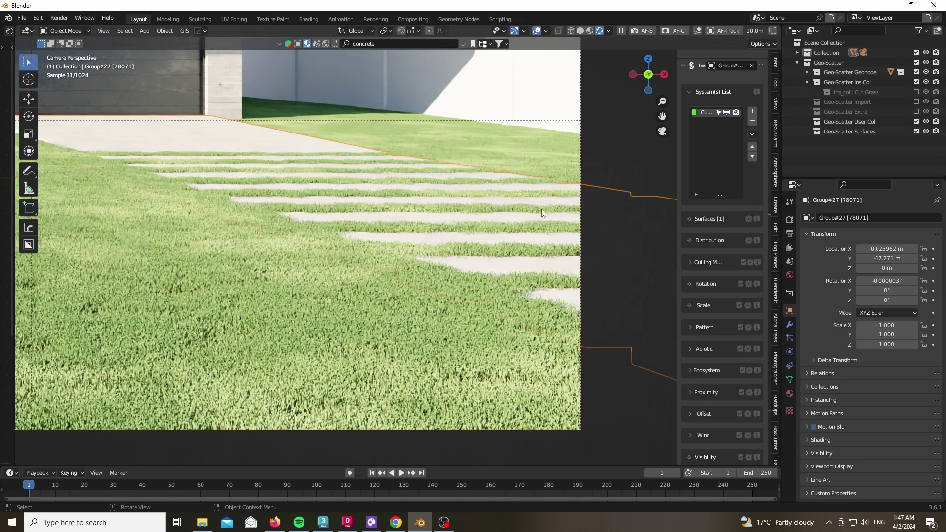
- Scale the driveway paving geometry again along Z by about 1.6 so the slabs stand clear of the grass
{"action": "key", "text": "Tab"}
{"action": "key", "text": "s"}
{"action": "key", "text": "z"}
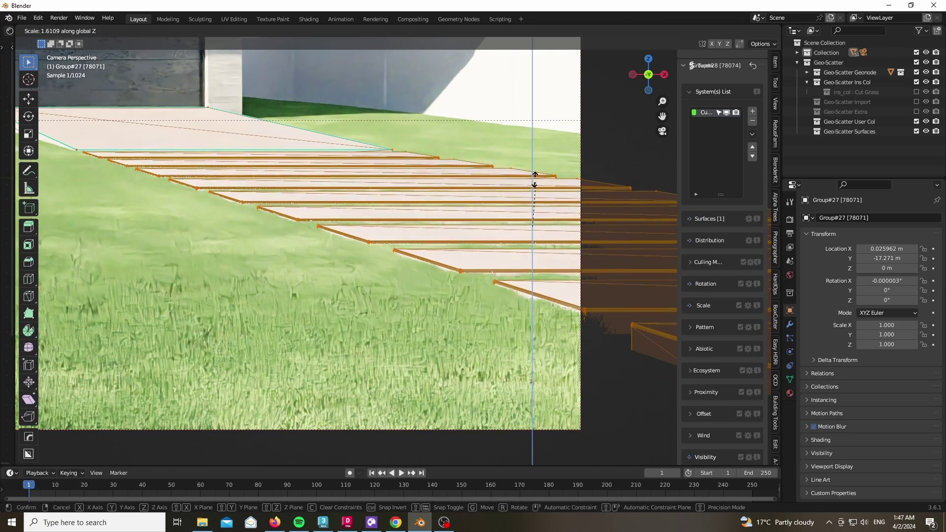
{"action": "left_click", "coordinate": [534, 180]}
{"action": "key", "text": "Tab"}
{"action": "scroll", "coordinate": [599, 293], "scroll_direction": "down", "scroll_amount": 4}
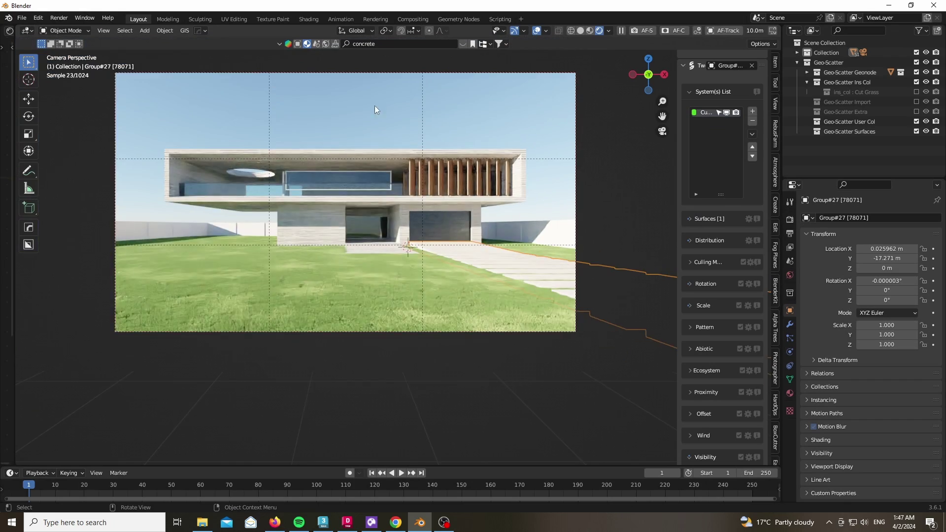
{"action": "scroll", "coordinate": [304, 152], "scroll_direction": "up", "scroll_amount": 6}
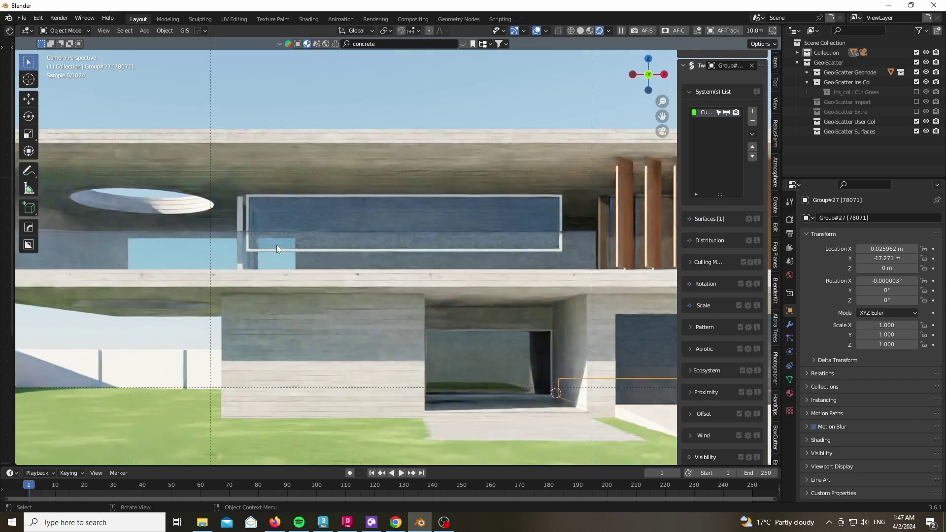
- Leave the camera view, switch to solid shading and examine the villa and its walled plot from outside
{"action": "scroll", "coordinate": [276, 245], "scroll_direction": "down", "scroll_amount": 6}
{"action": "left_click_drag", "start_coordinate": [651, 74], "coordinate": [646, 94]}
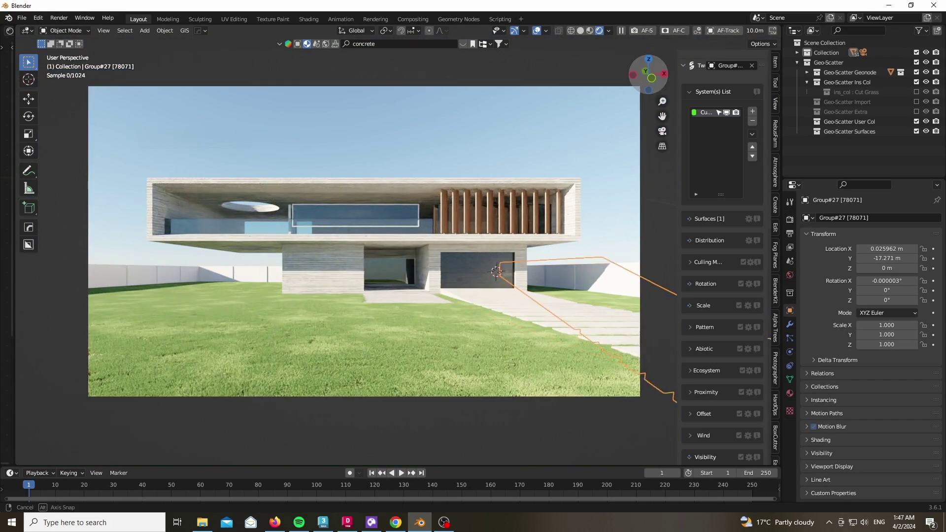
{"action": "scroll", "coordinate": [303, 288], "scroll_direction": "down", "scroll_amount": 4}
{"action": "key", "text": "z"}
{"action": "left_click", "coordinate": [333, 319]}
{"action": "scroll", "coordinate": [283, 216], "scroll_direction": "up", "scroll_amount": 5}
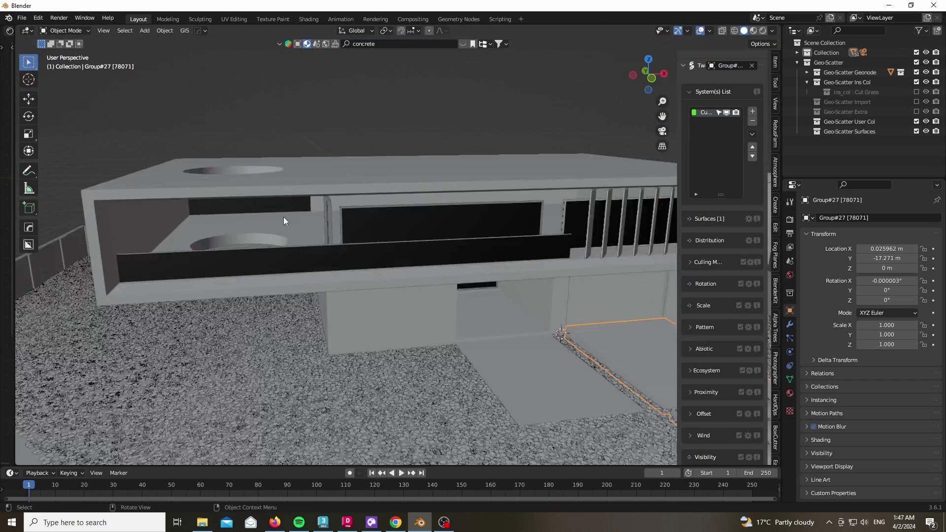
{"action": "scroll", "coordinate": [249, 203], "scroll_direction": "down", "scroll_amount": 6}
{"action": "scroll", "coordinate": [285, 186], "scroll_direction": "up", "scroll_amount": 5}
{"action": "scroll", "coordinate": [357, 303], "scroll_direction": "down", "scroll_amount": 3}
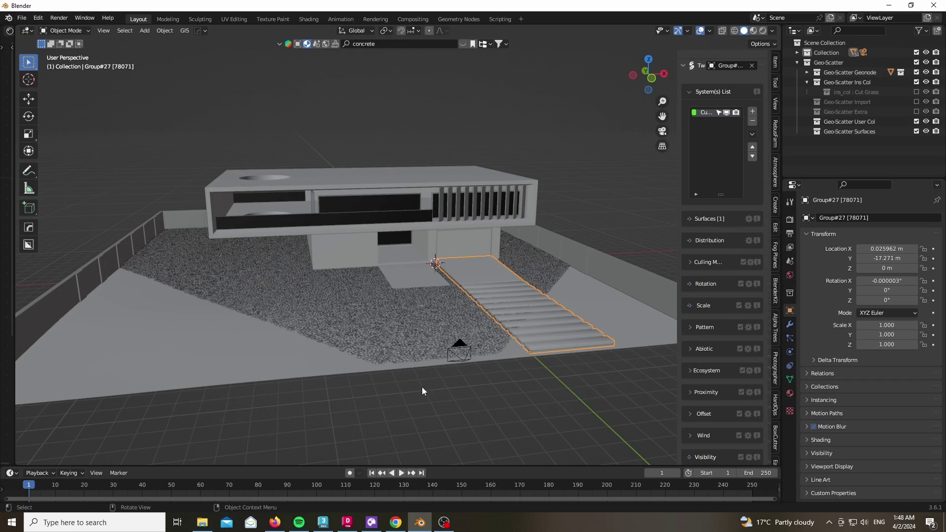
{"action": "scroll", "coordinate": [375, 266], "scroll_direction": "up", "scroll_amount": 2}
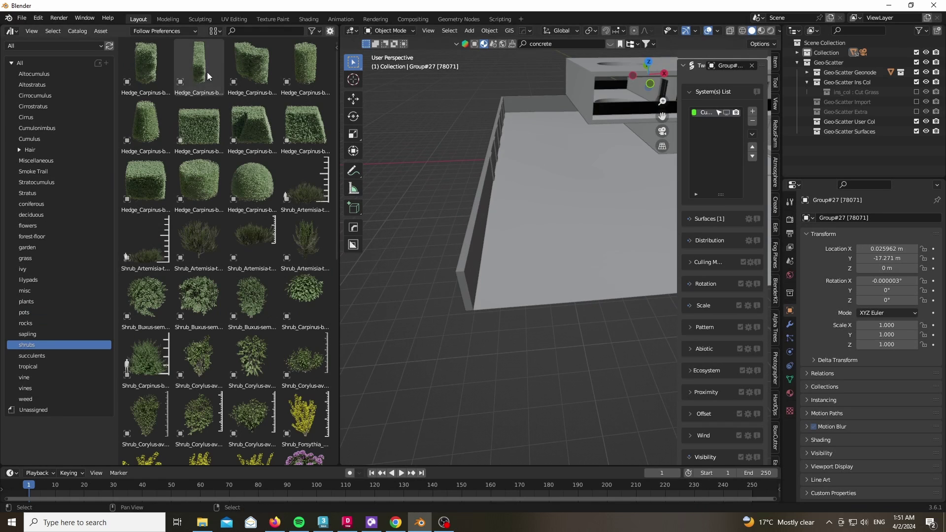
- Place the Hedge_Carpinus-betulus_B_summer asset at the front corner of the boundary wall and lower it about 0.17 m along Z
{"action": "left_click_drag", "start_coordinate": [207, 72], "coordinate": [490, 303]}
{"action": "scroll", "coordinate": [490, 303], "scroll_direction": "up", "scroll_amount": 4}
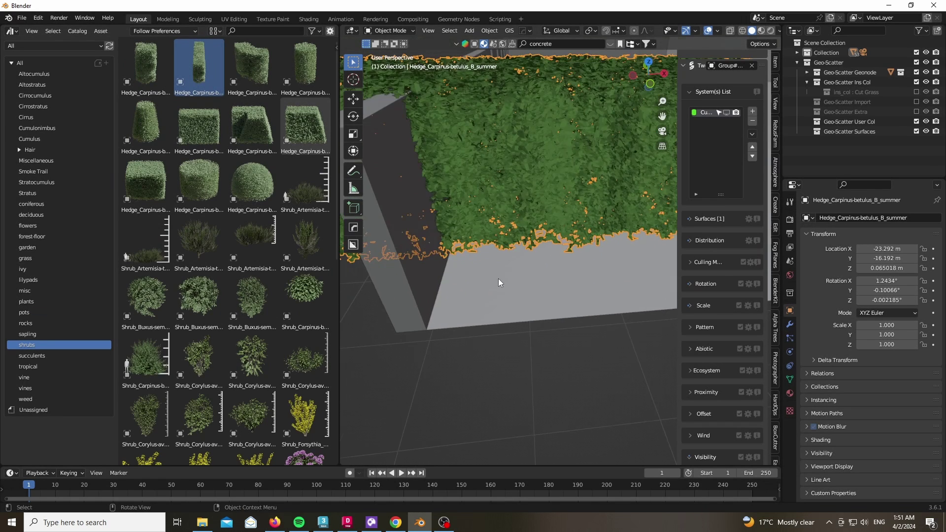
{"action": "key", "text": "g"}
{"action": "key", "text": "z"}
{"action": "left_click", "coordinate": [518, 228]}
{"action": "scroll", "coordinate": [518, 228], "scroll_direction": "down", "scroll_amount": 3}
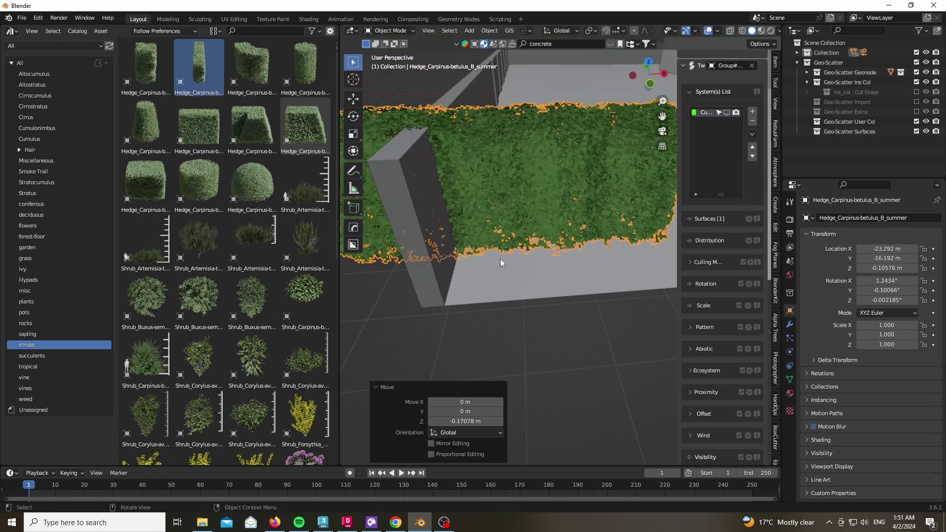
- Rotate the hedge 90° about Z to run along the side wall and scale it uniformly by 1.08
{"action": "type", "text": "rz90"}
{"action": "left_click", "coordinate": [516, 252]}
{"action": "scroll", "coordinate": [516, 252], "scroll_direction": "down", "scroll_amount": 2}
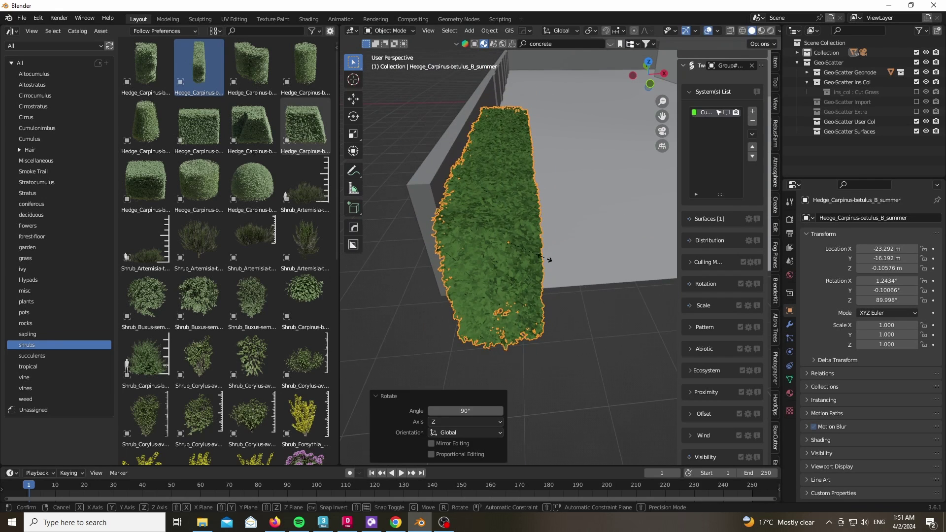
{"action": "type", "text": "s1.08"}
{"action": "key", "text": "Return"}
{"action": "left_click_drag", "start_coordinate": [662, 82], "coordinate": [591, 85]}
{"action": "scroll", "coordinate": [442, 288], "scroll_direction": "down", "scroll_amount": 3}
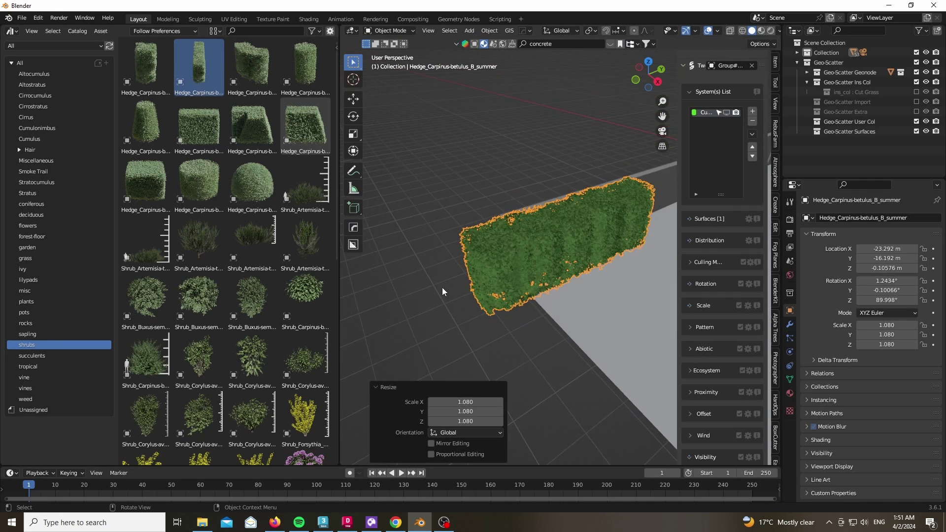
{"action": "scroll", "coordinate": [398, 331], "scroll_direction": "up", "scroll_amount": 4}
{"action": "scroll", "coordinate": [398, 331], "scroll_direction": "down", "scroll_amount": 6}
- Shrink the asset browser away and, in top view, move the hedge back along the side boundary wall, about 9 m in Y
{"action": "left_click_drag", "start_coordinate": [338, 325], "coordinate": [14, 315]}
{"action": "key", "text": "KP_7"}
{"action": "scroll", "coordinate": [400, 241], "scroll_direction": "down", "scroll_amount": 4}
{"action": "key", "text": "g"}
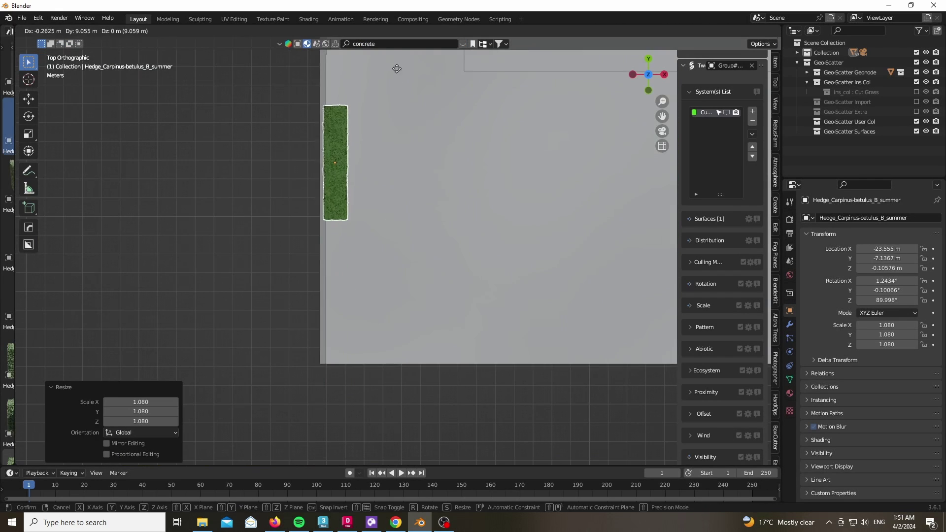
{"action": "left_click", "coordinate": [392, 58]}
{"action": "scroll", "coordinate": [390, 281], "scroll_direction": "down", "scroll_amount": 5}
{"action": "scroll", "coordinate": [375, 197], "scroll_direction": "up", "scroll_amount": 5}
- Duplicate the hedge about 5.9 m along Y, rotate the copy 180° about Z and align it with the first segment
{"action": "key", "text": "shift+d"}
{"action": "key", "text": "y"}
{"action": "left_click", "coordinate": [385, 146]}
{"action": "type", "text": "rz90"}
{"action": "key", "text": "BackSpace"}
{"action": "key", "text": "BackSpace"}
{"action": "type", "text": "180"}
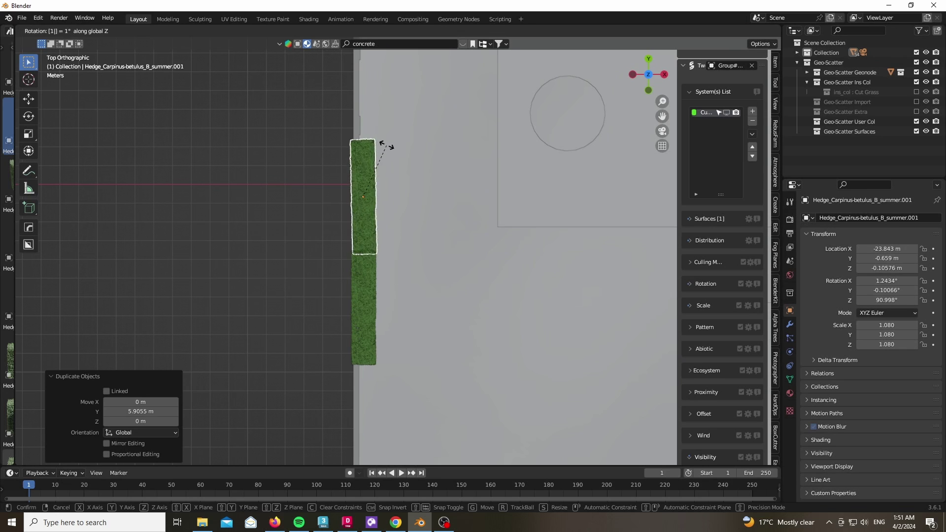
{"action": "key", "text": "Return"}
{"action": "scroll", "coordinate": [373, 259], "scroll_direction": "up", "scroll_amount": 10}
{"action": "key", "text": "g"}
{"action": "left_click", "coordinate": [298, 164]}
- Select both hedge segments, duplicate them along Y and align the copies end to end with the originals
{"action": "scroll", "coordinate": [361, 311], "scroll_direction": "down", "scroll_amount": 14}
{"action": "left_click", "coordinate": [348, 349], "text": "shift"}
{"action": "key", "text": "shift+d"}
{"action": "key", "text": "y"}
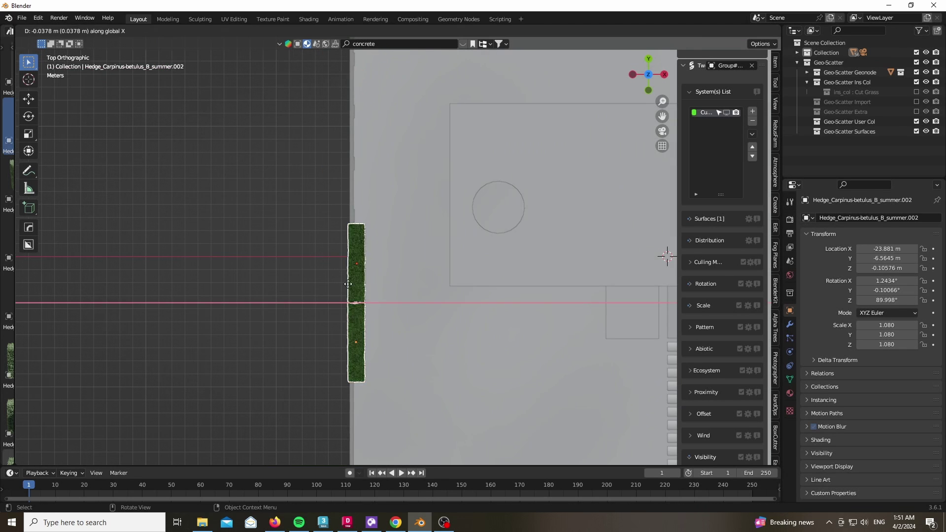
{"action": "left_click", "coordinate": [365, 167]}
{"action": "scroll", "coordinate": [367, 197], "scroll_direction": "up", "scroll_amount": 6}
{"action": "key", "text": "g"}
{"action": "left_click", "coordinate": [359, 302]}
{"action": "scroll", "coordinate": [351, 310], "scroll_direction": "down", "scroll_amount": 8}
- Duplicate the rearmost hedge segment along Y to extend the row with a fifth segment
{"action": "left_click", "coordinate": [342, 208]}
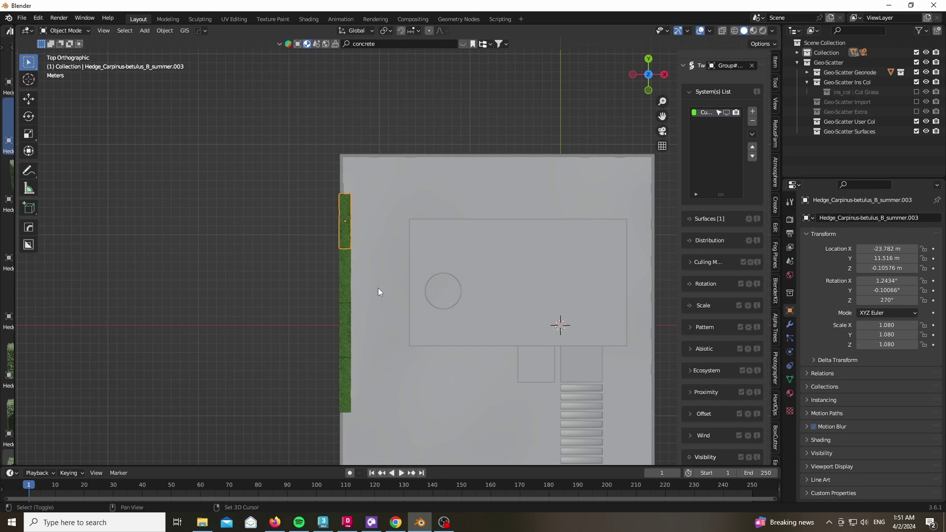
{"action": "key", "text": "shift+d"}
{"action": "key", "text": "y"}
{"action": "left_click", "coordinate": [382, 280]}
- Select all five hedge segments and move the row about 2.04 m toward the front along Y to fit the boundary wall
{"action": "left_click", "coordinate": [344, 221], "text": "shift"}
{"action": "left_click", "coordinate": [344, 276], "text": "shift"}
{"action": "left_click", "coordinate": [342, 341], "text": "shift"}
{"action": "left_click", "coordinate": [344, 383], "text": "shift"}
{"action": "key", "text": "g"}
{"action": "key", "text": "y"}
{"action": "left_click", "coordinate": [203, 290]}
- Duplicate the five-segment hedge row along X onto the opposite side boundary wall
{"action": "scroll", "coordinate": [202, 290], "scroll_direction": "down", "scroll_amount": 1}
{"action": "key", "text": "shift+d"}
{"action": "key", "text": "x"}
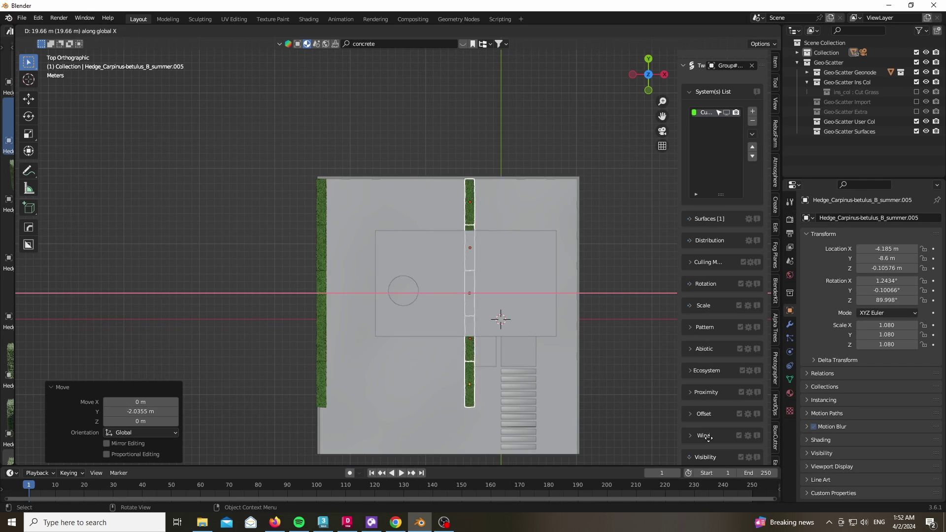
{"action": "left_click", "coordinate": [492, 366]}
- Rotate another copy of the hedge row 90° about Z and place it along the rear boundary wall
{"action": "type", "text": "rz90"}
{"action": "key", "text": "Return"}
{"action": "key", "text": "g"}
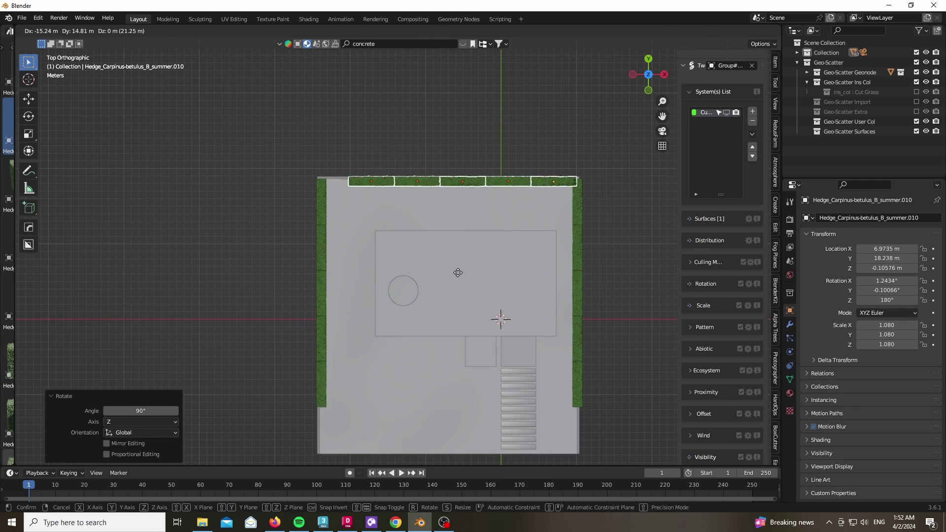
{"action": "left_click", "coordinate": [457, 271]}
- Duplicate the end segment of the rear hedge about 6.1 m along negative X to close the rear corner
{"action": "scroll", "coordinate": [374, 210], "scroll_direction": "up", "scroll_amount": 7}
{"action": "left_click", "coordinate": [384, 111]}
{"action": "key", "text": "shift+d"}
{"action": "key", "text": "x"}
{"action": "left_click", "coordinate": [327, 194]}
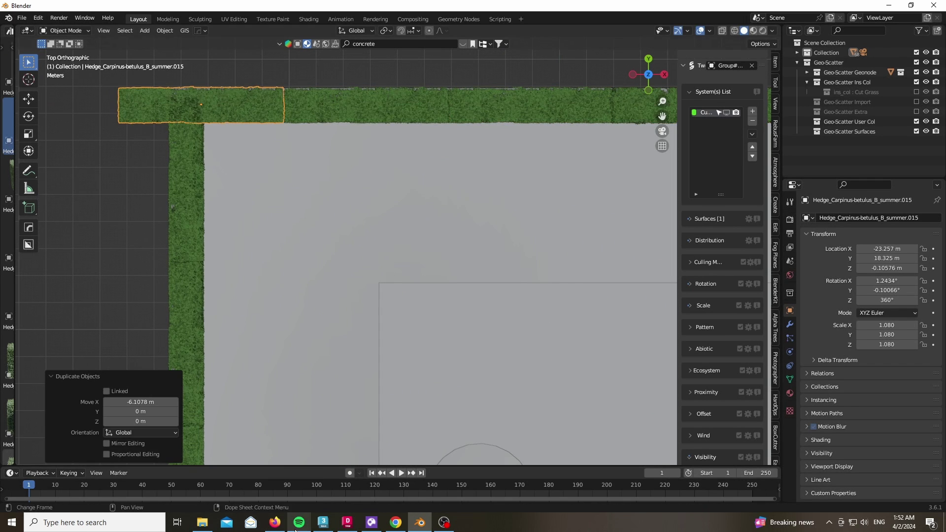
- Show the hedged villa through the camera in rendered shading, with the sidebar and overlays hidden, and inspect the hedges
{"action": "key", "text": "KP_0"}
{"action": "key", "text": "z"}
{"action": "left_click", "coordinate": [329, 322]}
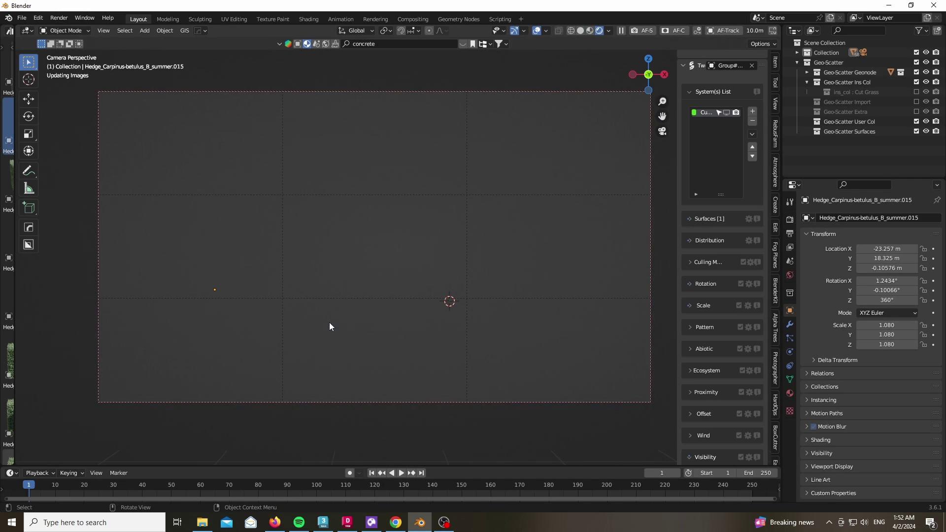
{"action": "key", "text": "n"}
{"action": "key", "text": "shift+alt+z"}
{"action": "scroll", "coordinate": [632, 296], "scroll_direction": "up", "scroll_amount": 4}
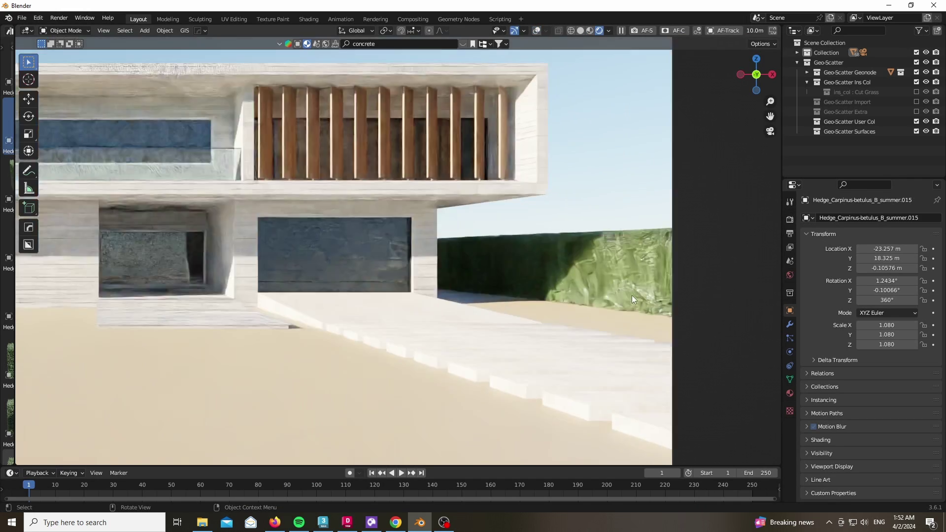
{"action": "scroll", "coordinate": [631, 295], "scroll_direction": "up", "scroll_amount": 4}
{"action": "scroll", "coordinate": [690, 294], "scroll_direction": "down", "scroll_amount": 8}
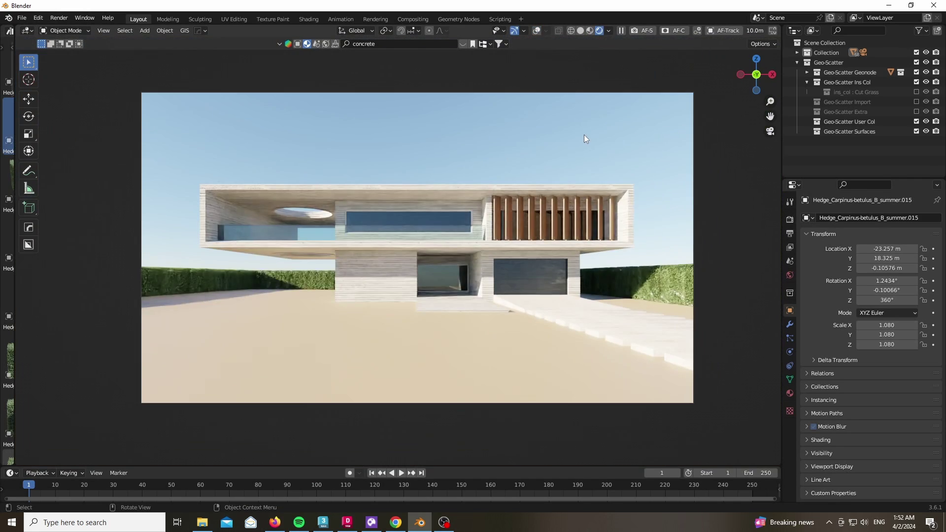
{"action": "scroll", "coordinate": [584, 134], "scroll_direction": "up", "scroll_amount": 1}
- Return to solid shading, widen the asset browser and place the slim coniferous Chamaecyparis tree on the rear lawn near the hedge corner
{"action": "key", "text": "z"}
{"action": "left_click", "coordinate": [410, 321]}
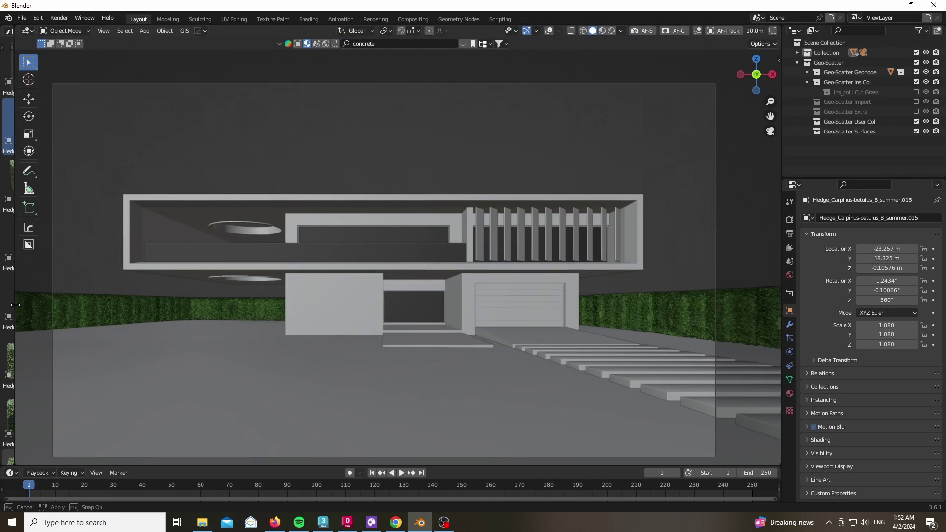
{"action": "left_click_drag", "start_coordinate": [15, 305], "coordinate": [273, 306]}
{"action": "left_click", "coordinate": [28, 356]}
{"action": "left_click", "coordinate": [34, 377]}
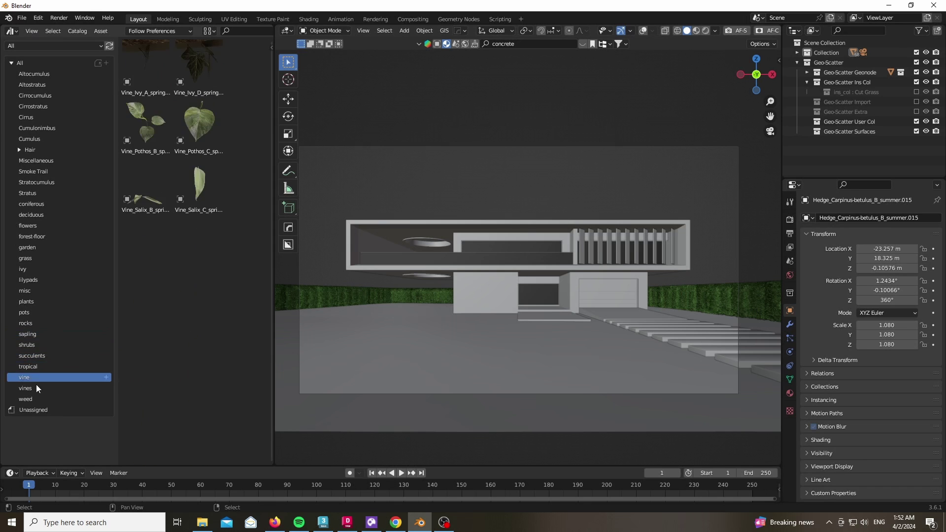
{"action": "left_click", "coordinate": [34, 193]}
{"action": "left_click", "coordinate": [34, 204]}
{"action": "scroll", "coordinate": [143, 292], "scroll_direction": "down", "scroll_amount": 2}
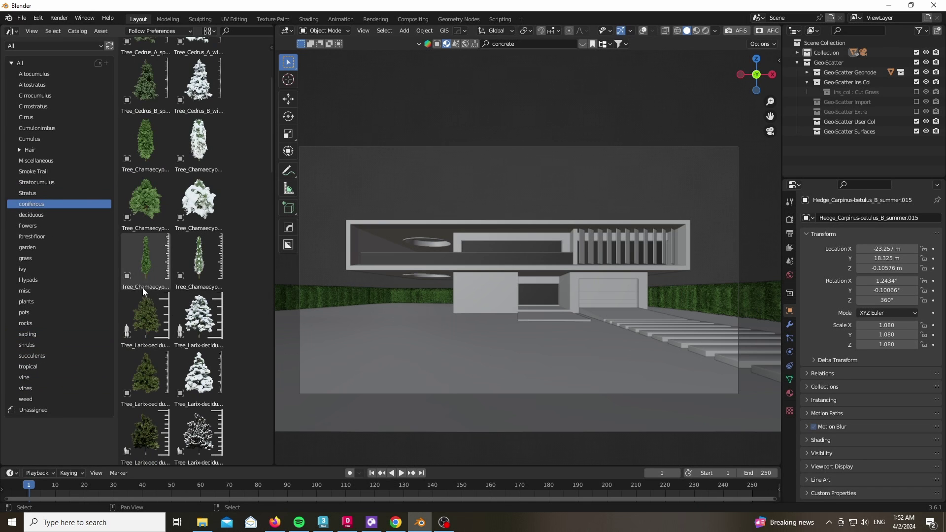
{"action": "mouse_move", "coordinate": [382, 312]}
{"action": "left_mouse_down"}
{"action": "mouse_move", "coordinate": [388, 304]}
{"action": "mouse_move", "coordinate": [378, 306]}
{"action": "left_mouse_up"}
- Scale the tree up by about 2.25 and lower it about 0.71 m along Z
{"action": "key", "text": "KP_Decimal"}
{"action": "key", "text": "s"}
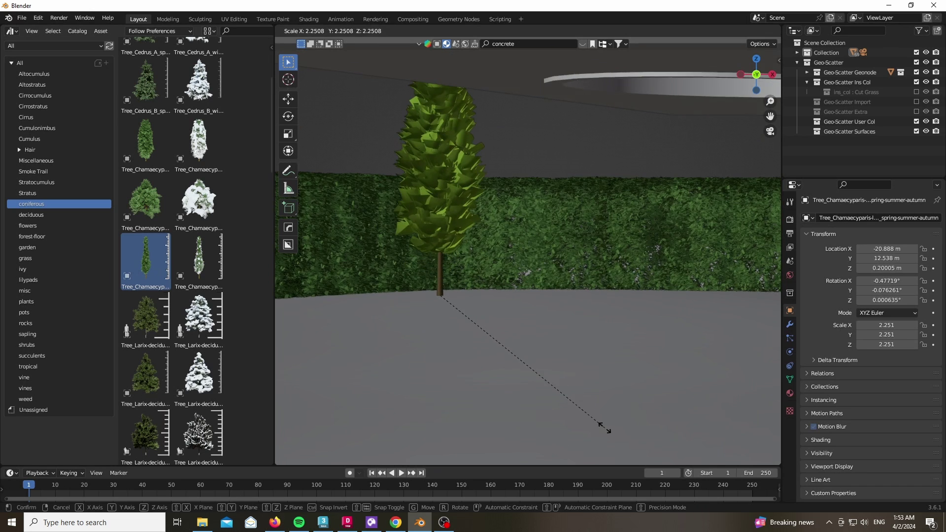
{"action": "left_click", "coordinate": [602, 427]}
{"action": "key", "text": "g"}
{"action": "key", "text": "z"}
{"action": "left_click", "coordinate": [716, 126]}
- Scale the tree again by about 1.39 and move it horizontally into the rear hedge corner
{"action": "scroll", "coordinate": [716, 131], "scroll_direction": "down", "scroll_amount": 5}
{"action": "middle_click_drag", "start_coordinate": [609, 246], "coordinate": [645, 286]}
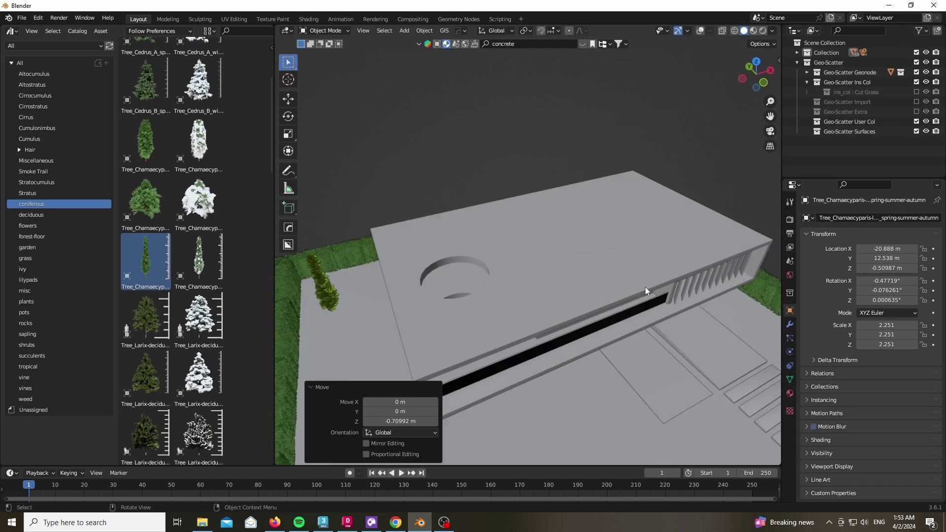
{"action": "middle_click_drag", "start_coordinate": [318, 318], "coordinate": [478, 290], "text": "shift"}
{"action": "scroll", "coordinate": [477, 290], "scroll_direction": "up", "scroll_amount": 2}
{"action": "key", "text": "s"}
{"action": "left_click", "coordinate": [500, 288]}
{"action": "key", "text": "g"}
{"action": "key", "text": "shift+z"}
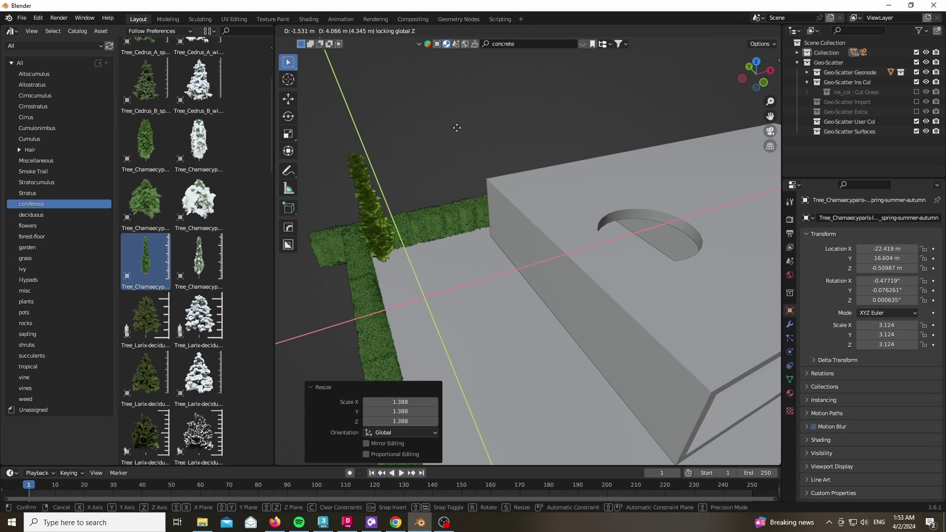
{"action": "left_click", "coordinate": [401, 217]}
- Switch to rendered shading and duplicate the tree about 30.9 m along X to the opposite end of the rear hedge
{"action": "middle_click_drag", "start_coordinate": [401, 217], "coordinate": [362, 248]}
{"action": "key", "text": "z"}
{"action": "left_click", "coordinate": [358, 190]}
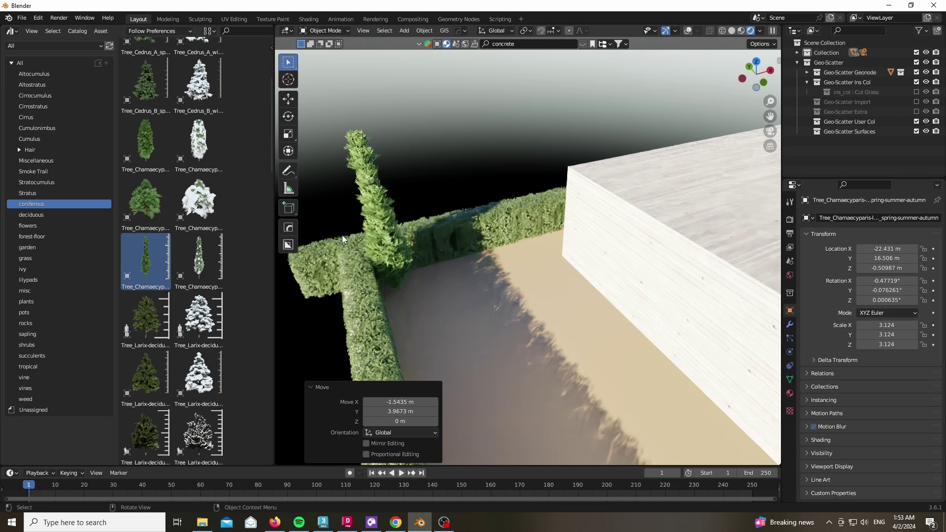
{"action": "middle_click_drag", "start_coordinate": [327, 264], "coordinate": [475, 261]}
{"action": "scroll", "coordinate": [608, 224], "scroll_direction": "up", "scroll_amount": 5}
{"action": "key", "text": "shift+d"}
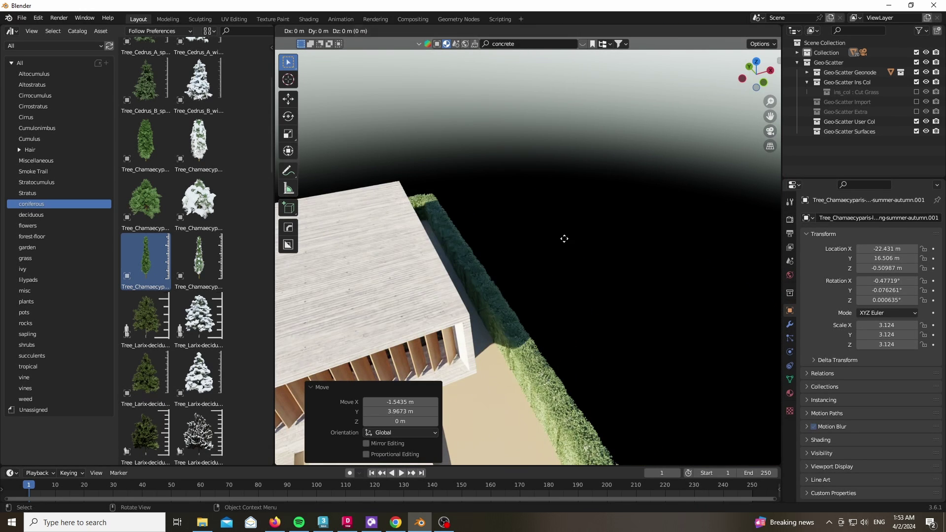
{"action": "key", "text": "x"}
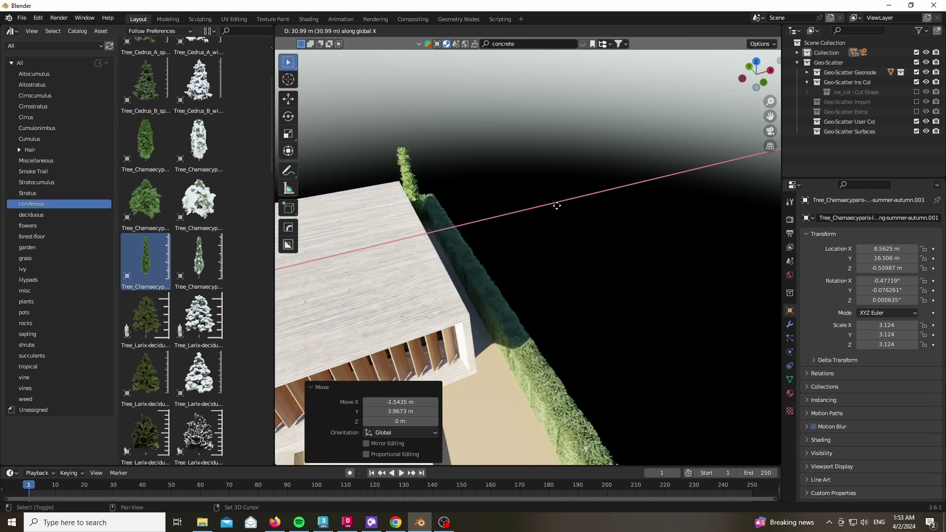
{"action": "left_click", "coordinate": [546, 205]}
- Return to the camera view and lower the original corner tree about 0.33 m along Z
{"action": "key", "text": "KP_0"}
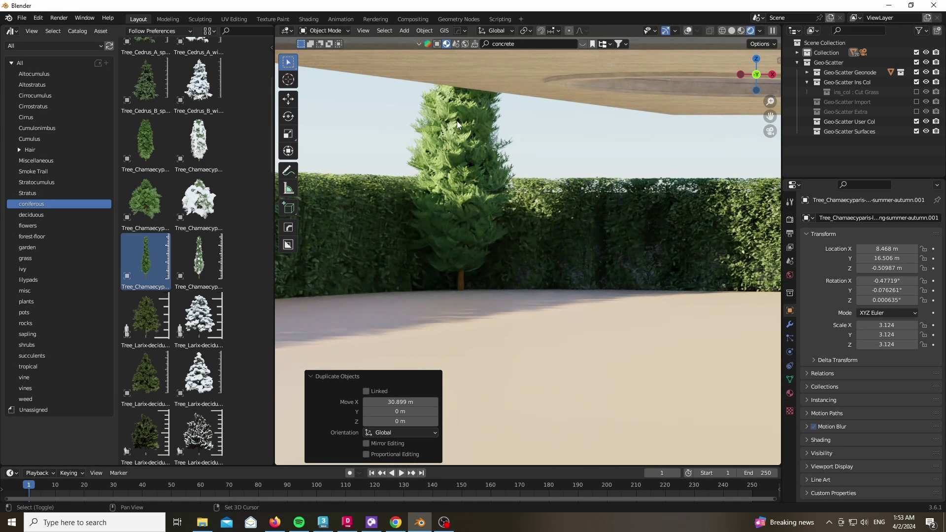
{"action": "left_click", "coordinate": [456, 121]}
{"action": "key", "text": "g"}
{"action": "key", "text": "z"}
{"action": "left_click", "coordinate": [461, 217]}
{"action": "key", "text": "KP_0"}
{"action": "scroll", "coordinate": [460, 235], "scroll_direction": "down", "scroll_amount": 2}
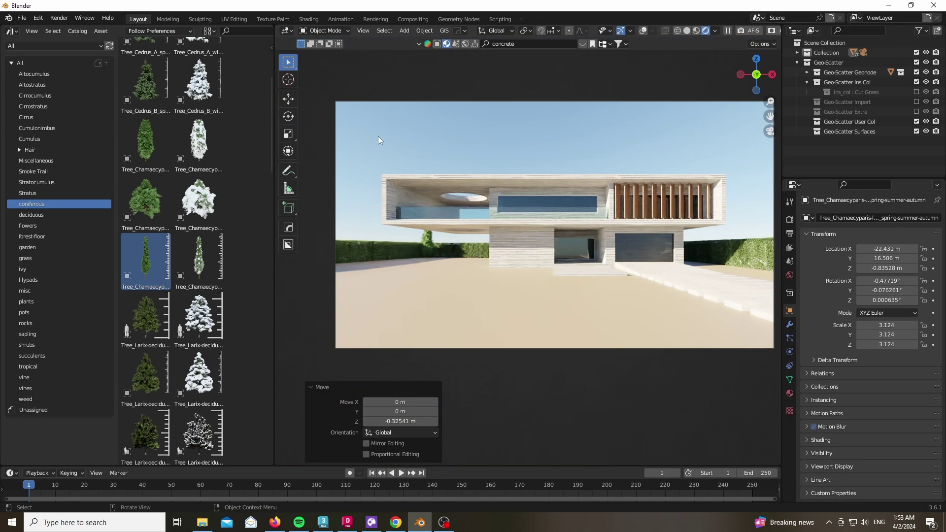
{"action": "scroll", "coordinate": [348, 206], "scroll_direction": "down", "scroll_amount": 2}
{"action": "scroll", "coordinate": [302, 246], "scroll_direction": "up", "scroll_amount": 1}
- Place the Shrub_Rhus-Aromatica_A asset from the shrubs catalog at the base of the ground-floor concrete wall's front corner
{"action": "left_click_drag", "start_coordinate": [273, 272], "coordinate": [261, 272]}
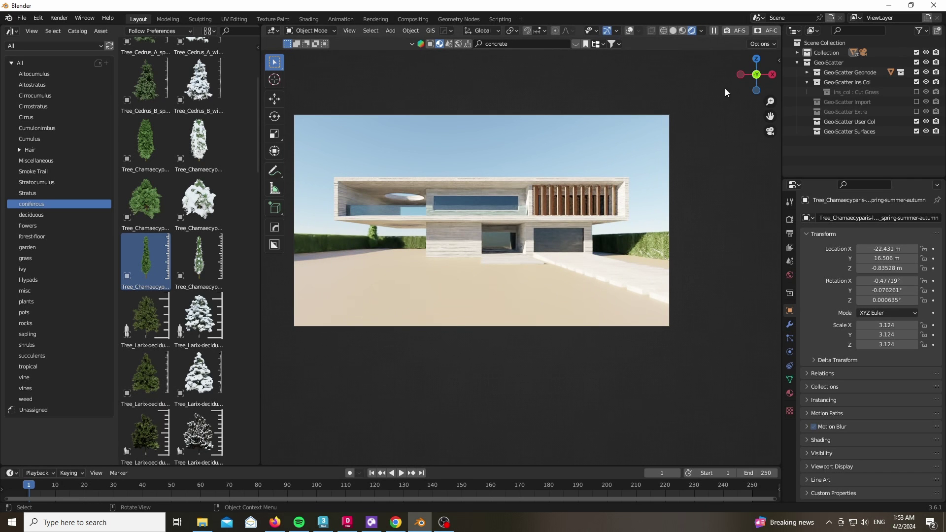
{"action": "left_click", "coordinate": [28, 345]}
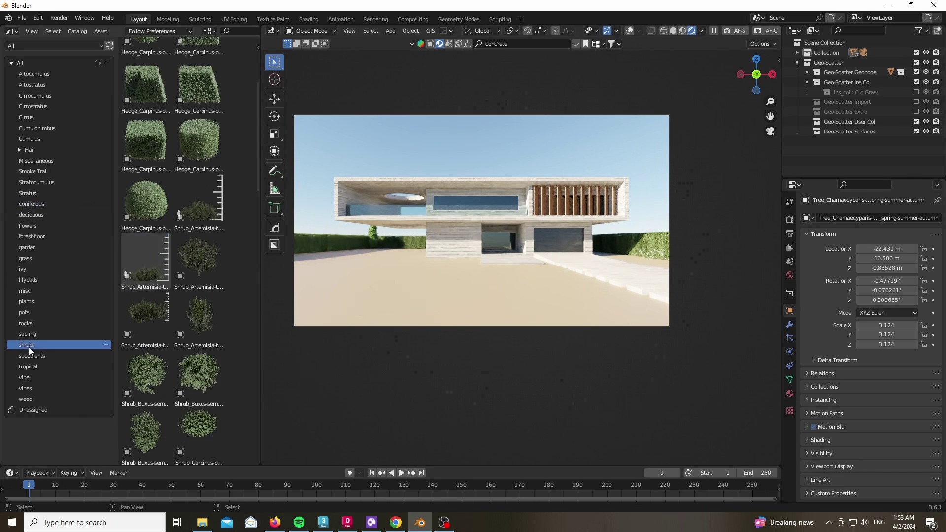
{"action": "scroll", "coordinate": [146, 131], "scroll_direction": "down", "scroll_amount": 8}
{"action": "left_click_drag", "start_coordinate": [147, 192], "coordinate": [433, 258]}
{"action": "left_click_drag", "start_coordinate": [759, 82], "coordinate": [803, 106]}
{"action": "scroll", "coordinate": [418, 294], "scroll_direction": "up", "scroll_amount": 7}
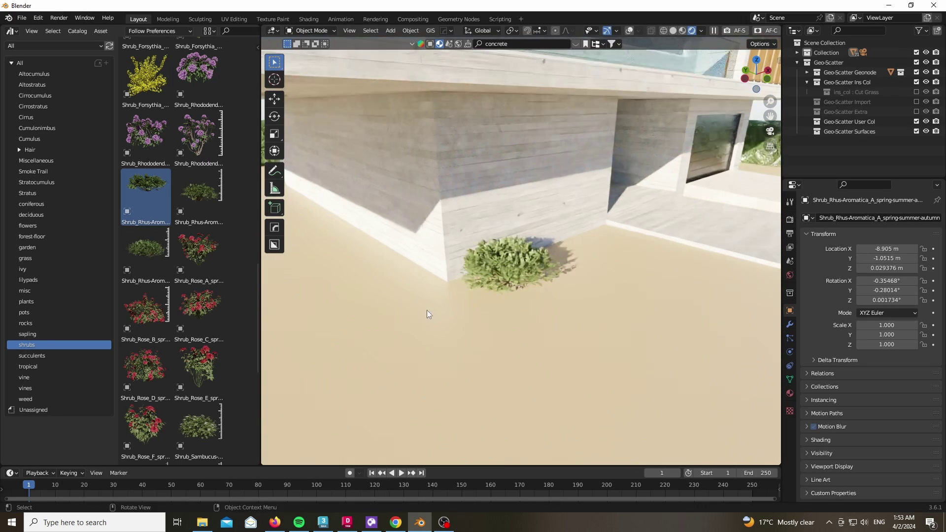
- Scale the shrub by 1.3 and lower it about 0.06 m along Z
{"action": "key", "text": "s"}
{"action": "left_click", "coordinate": [410, 338]}
{"action": "key", "text": "g"}
{"action": "key", "text": "z"}
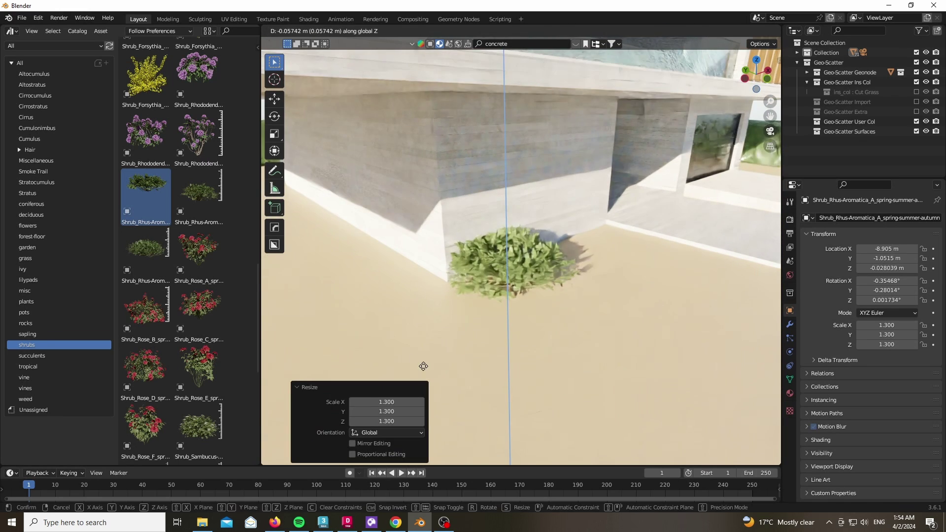
{"action": "left_click", "coordinate": [422, 365]}
- Place the Shrub_Rhus-Aromatica_C asset beside the first shrub along the concrete wall and shift it about 0.28 m along -Y
{"action": "left_click_drag", "start_coordinate": [752, 73], "coordinate": [512, 179]}
{"action": "scroll", "coordinate": [512, 178], "scroll_direction": "up", "scroll_amount": 2}
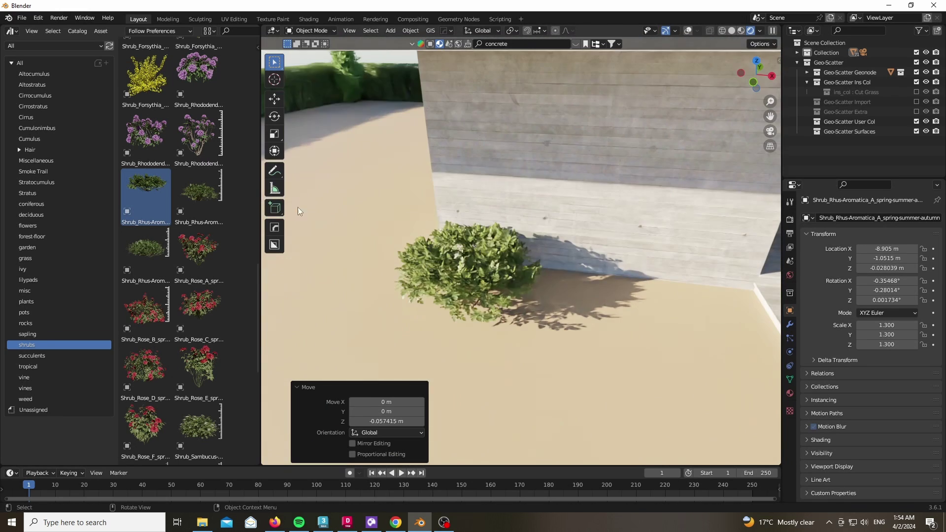
{"action": "left_click_drag", "start_coordinate": [146, 249], "coordinate": [589, 291]}
{"action": "key", "text": "g"}
{"action": "key", "text": "y"}
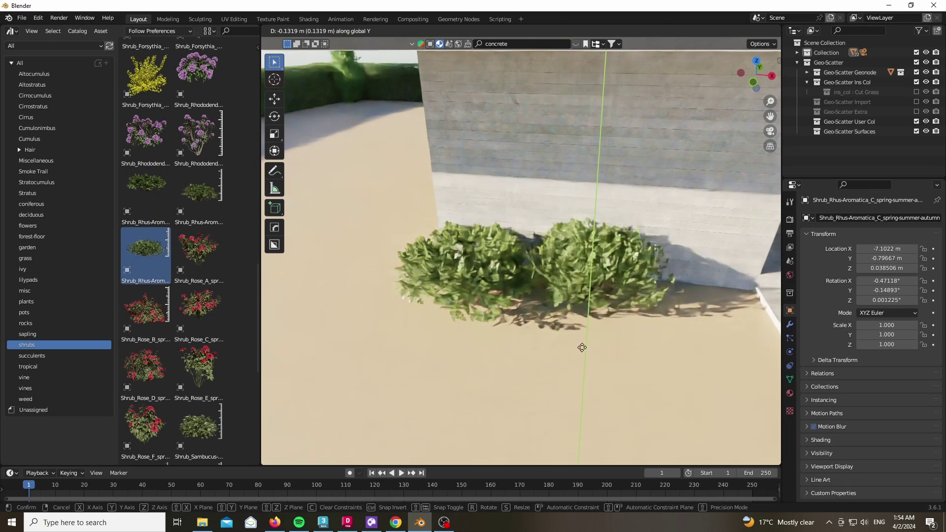
{"action": "left_click", "coordinate": [581, 390]}
- Scale the second shrub by 1.09 and lower it about 0.1 m along Z
{"action": "key", "text": "s"}
{"action": "left_click", "coordinate": [701, 405]}
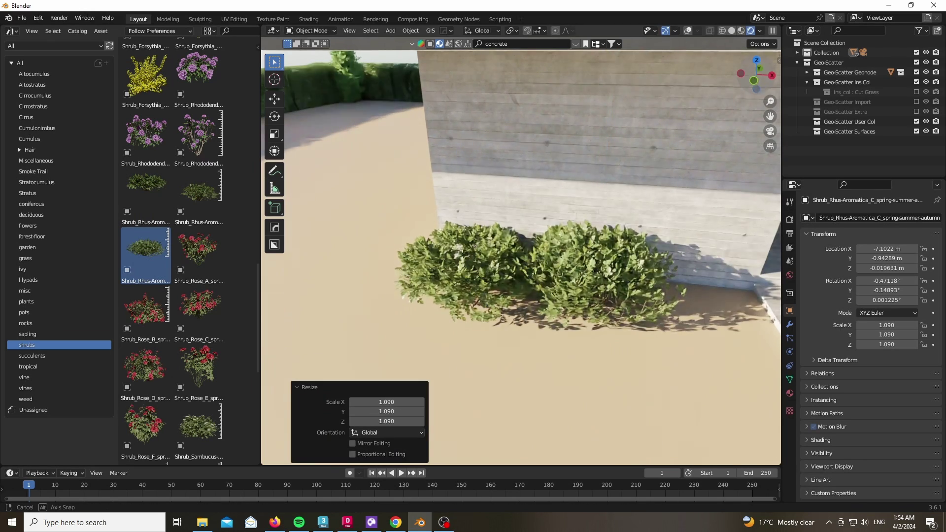
{"action": "middle_click_drag", "start_coordinate": [701, 406], "coordinate": [642, 183]}
{"action": "key", "text": "g"}
{"action": "key", "text": "z"}
{"action": "left_click", "coordinate": [642, 188]}
- Place the Shrub_Rhus-Aromatica_B asset as the third shrub along the wall and lower it about 0.07 m along Z
{"action": "left_click_drag", "start_coordinate": [188, 196], "coordinate": [717, 280]}
{"action": "middle_click_drag", "start_coordinate": [717, 279], "coordinate": [696, 268]}
{"action": "key", "text": "g"}
{"action": "key", "text": "z"}
{"action": "left_click", "coordinate": [700, 334]}
- Place the Hedge_Carpinus-betulus_D_summer asset at the garage's outer front corner, shifting it about 0.21 m in X and -0.41 m in Y
{"action": "scroll", "coordinate": [411, 241], "scroll_direction": "down", "scroll_amount": 8}
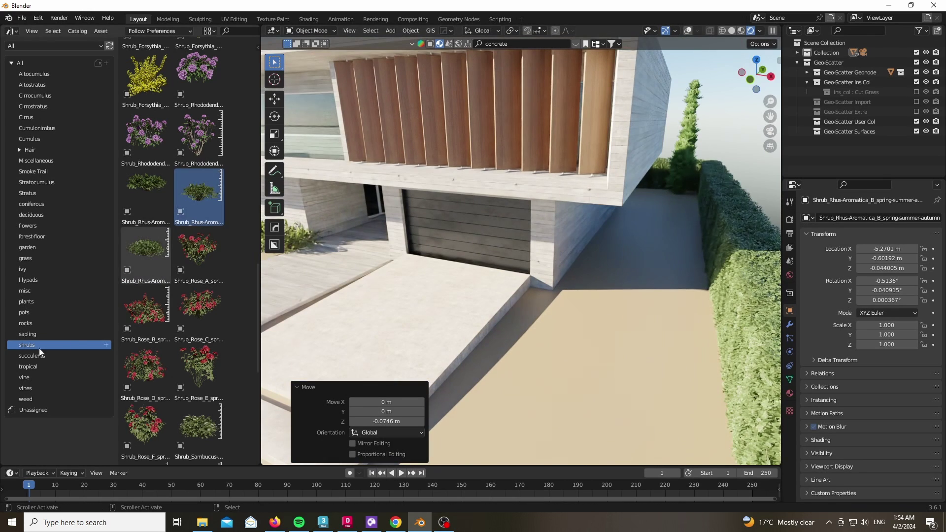
{"action": "scroll", "coordinate": [153, 327], "scroll_direction": "up", "scroll_amount": 15}
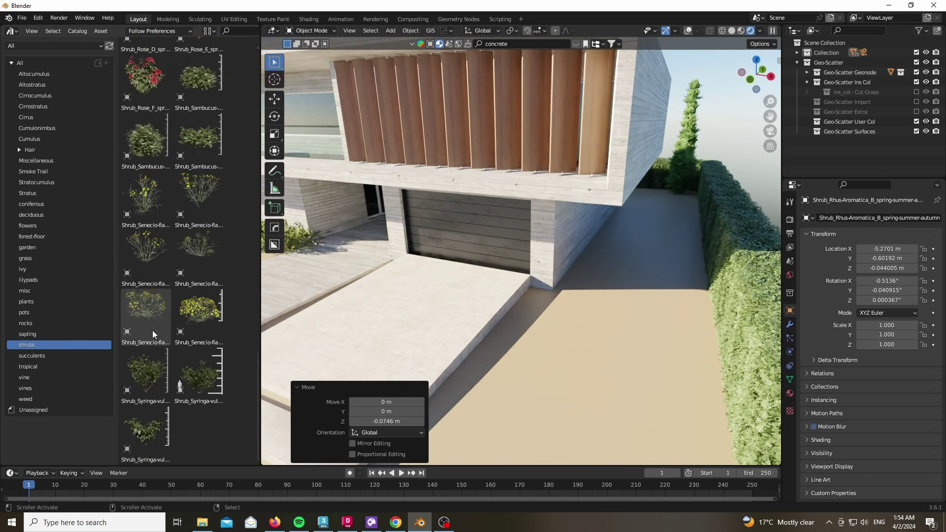
{"action": "scroll", "coordinate": [154, 323], "scroll_direction": "up", "scroll_amount": 3}
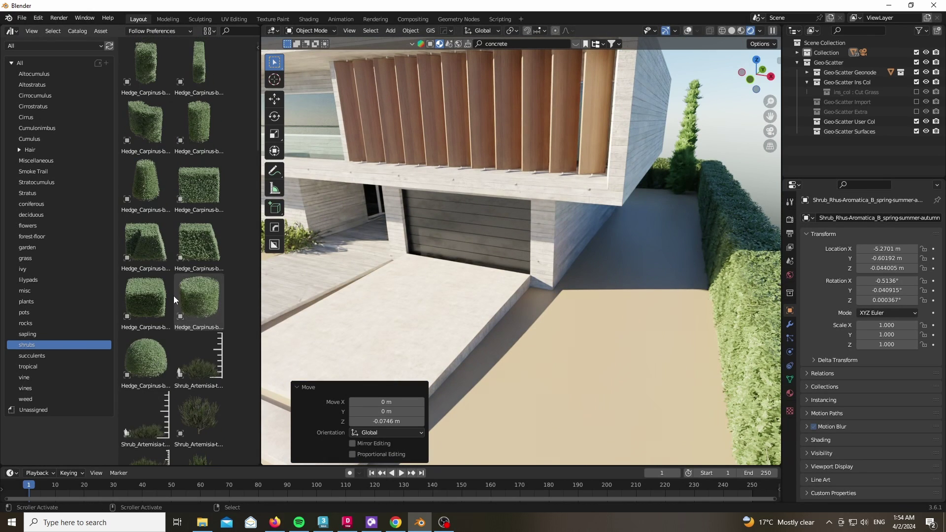
{"action": "left_click_drag", "start_coordinate": [199, 126], "coordinate": [538, 291]}
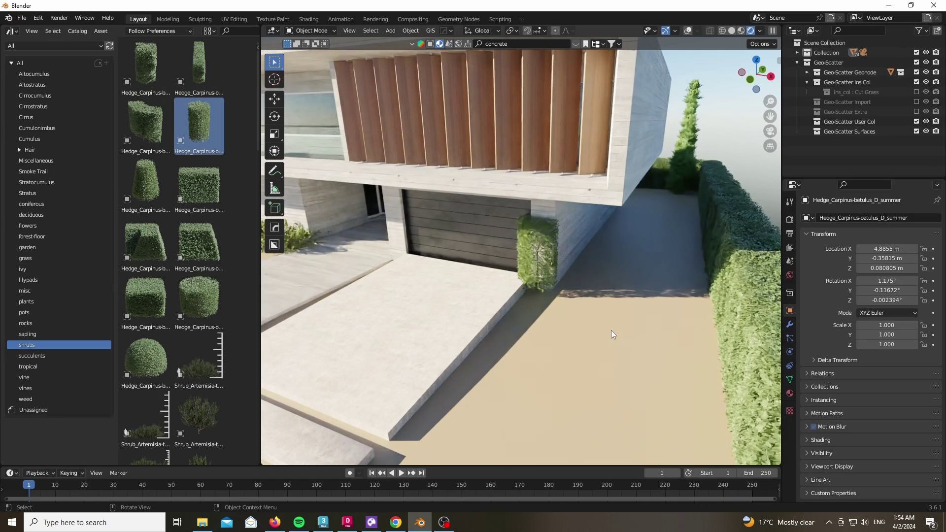
{"action": "scroll", "coordinate": [606, 329], "scroll_direction": "up", "scroll_amount": 2}
{"action": "key", "text": "g"}
{"action": "key", "text": "shift+z"}
{"action": "left_click", "coordinate": [580, 356]}
- Lower the garage-corner hedge about 0.27 m along Z
{"action": "key", "text": "g"}
{"action": "key", "text": "z"}
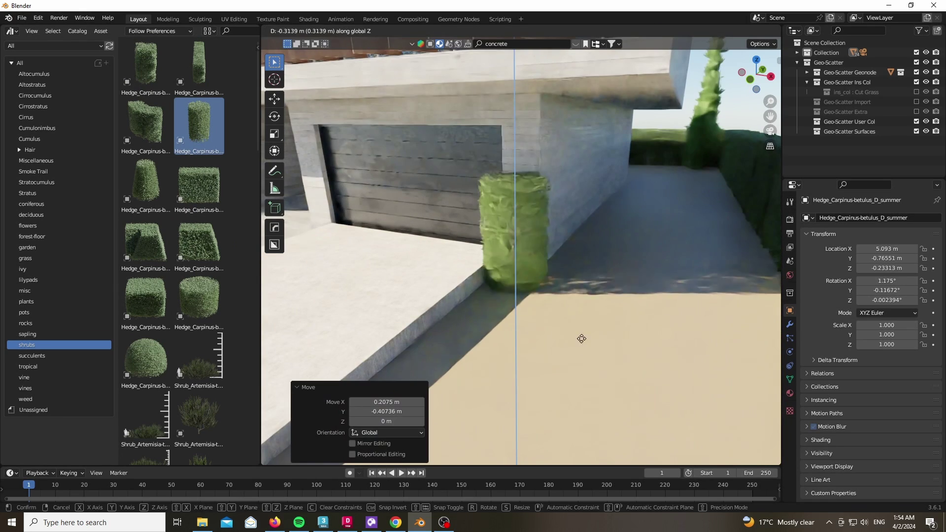
{"action": "left_click", "coordinate": [581, 338]}
{"action": "scroll", "coordinate": [574, 244], "scroll_direction": "down", "scroll_amount": 6}
{"action": "middle_click_drag", "start_coordinate": [394, 241], "coordinate": [446, 229]}
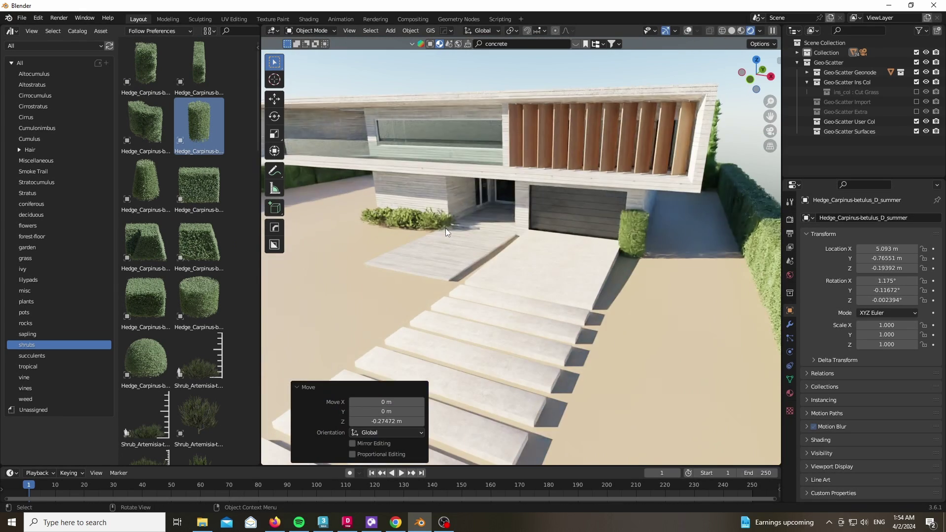
- Return to the camera view and shift the Rhus-Aromatica A and C shrubs together along X toward the third shrub
{"action": "key", "text": "KP_0"}
{"action": "scroll", "coordinate": [448, 265], "scroll_direction": "up", "scroll_amount": 8}
{"action": "left_click", "coordinate": [444, 267]}
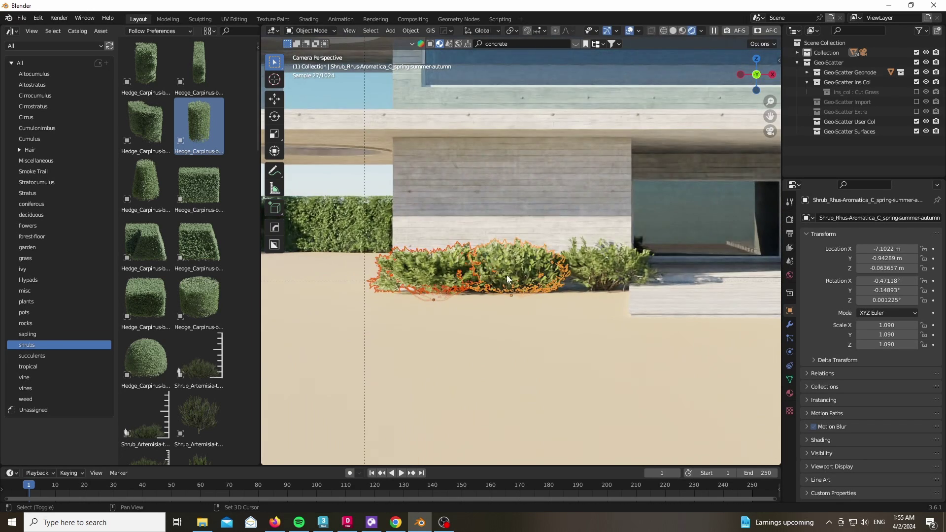
{"action": "key", "text": "g"}
{"action": "key", "text": "x"}
{"action": "left_click", "coordinate": [540, 273]}
- Scale the Rhus-Aromatica B shrub by 1.068 and lower it about 0.09 m in total along Z
{"action": "left_click", "coordinate": [611, 267]}
{"action": "key", "text": "g"}
{"action": "key", "text": "z"}
{"action": "left_click", "coordinate": [631, 270]}
{"action": "key", "text": "s"}
{"action": "left_click", "coordinate": [639, 268]}
{"action": "key", "text": "g"}
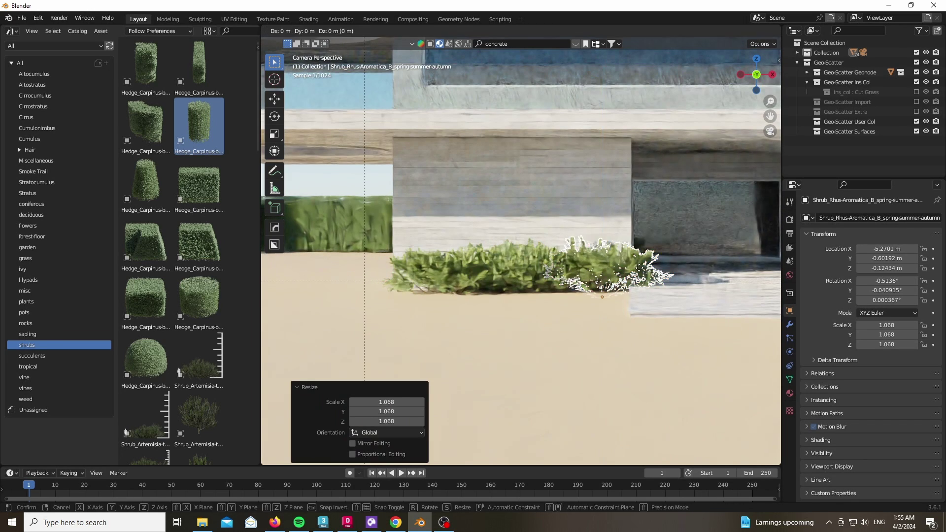
{"action": "key", "text": "z"}
{"action": "left_click", "coordinate": [639, 270]}
- Turn the Cut Grass scatter system's viewport display back on in Geo-Scatter
{"action": "scroll", "coordinate": [409, 296], "scroll_direction": "down", "scroll_amount": 7}
{"action": "left_click", "coordinate": [449, 354]}
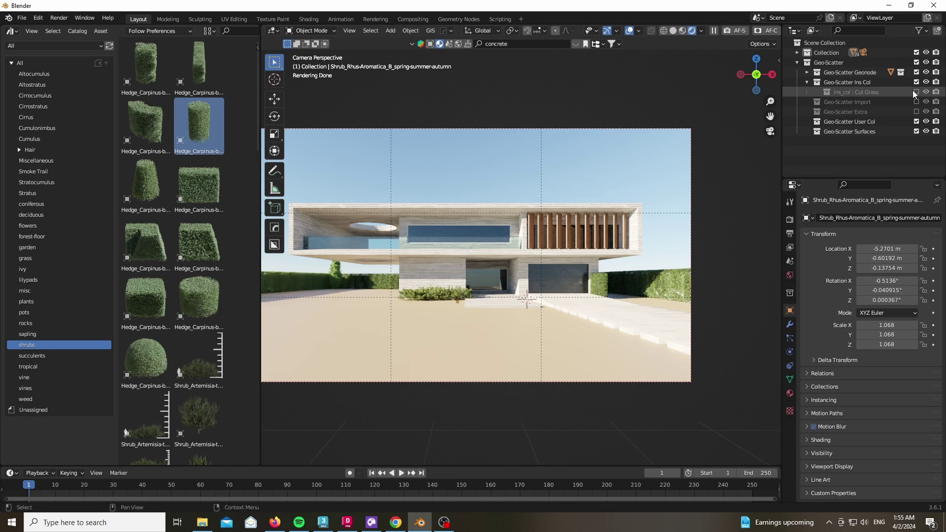
{"action": "key", "text": "n"}
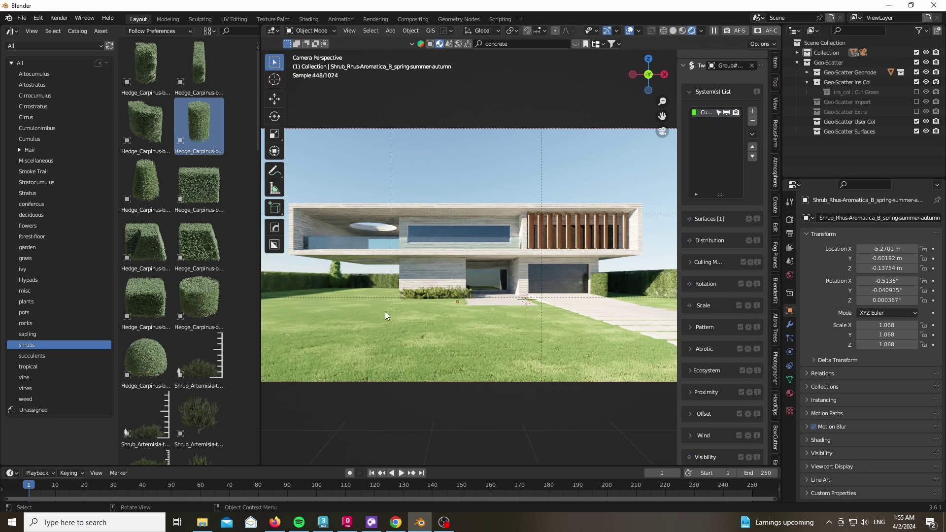
{"action": "key", "text": "n"}
- Place the deciduous Tree_Acer-pseudoplatanus_A_summer outside the plot and move it about 4.2 m in X and -18.3 m in Y
{"action": "left_click_drag", "start_coordinate": [753, 74], "coordinate": [581, 238]}
{"action": "scroll", "coordinate": [581, 238], "scroll_direction": "down", "scroll_amount": 6}
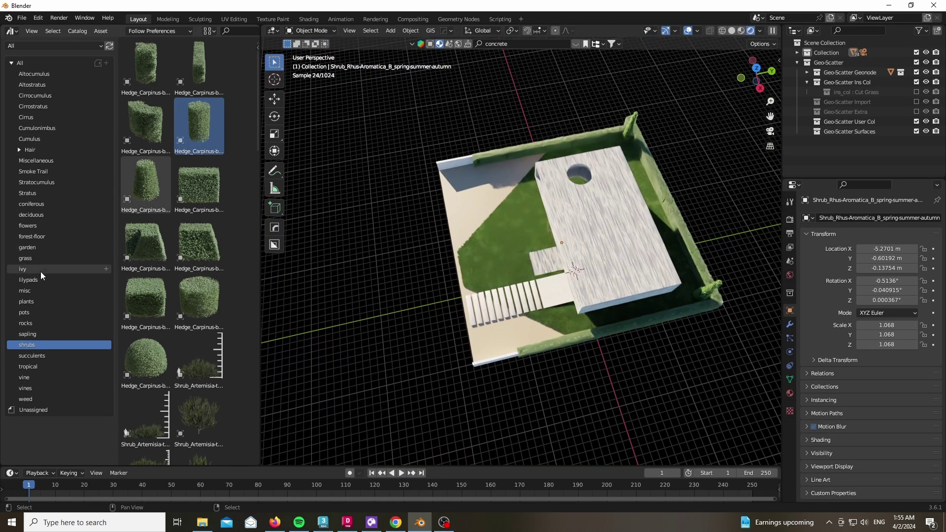
{"action": "left_click", "coordinate": [37, 205]}
{"action": "left_click", "coordinate": [16, 213]}
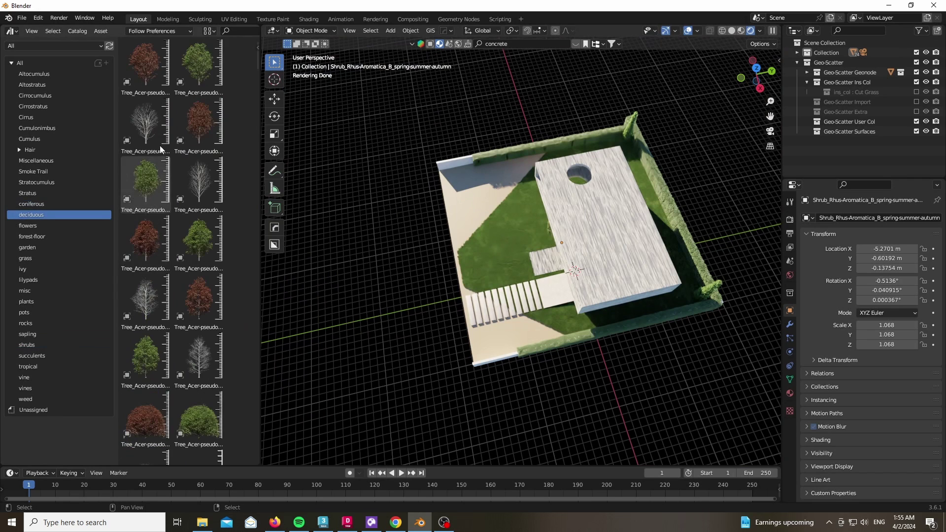
{"action": "left_click_drag", "start_coordinate": [500, 116], "coordinate": [501, 116]}
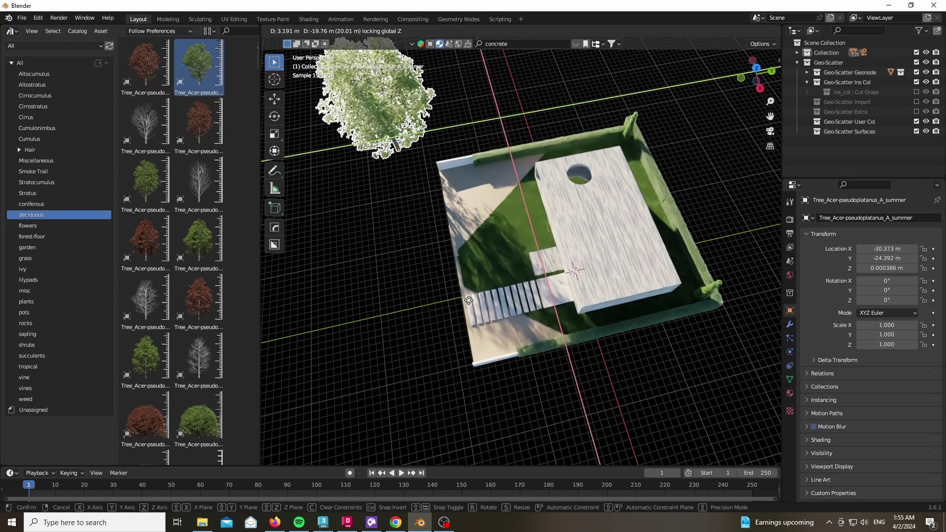
{"action": "key", "text": "shift+z"}
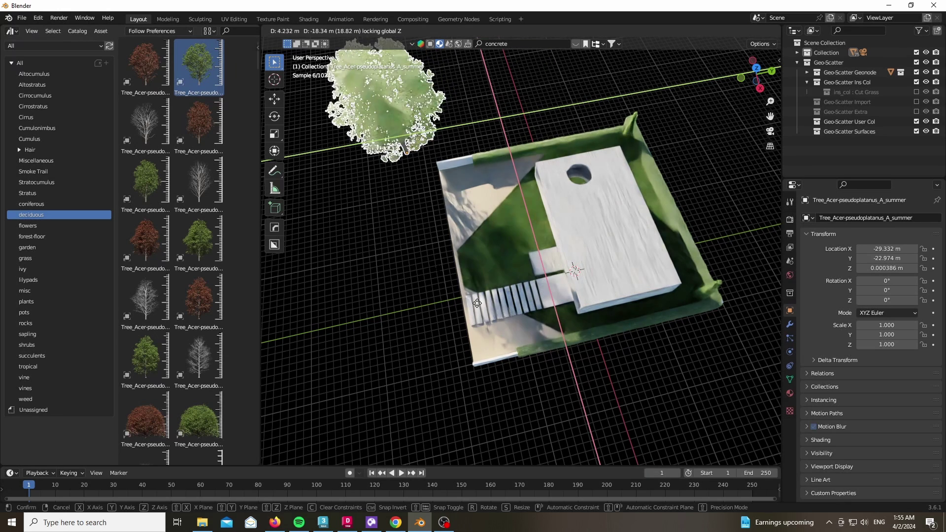
{"action": "left_click", "coordinate": [476, 306]}
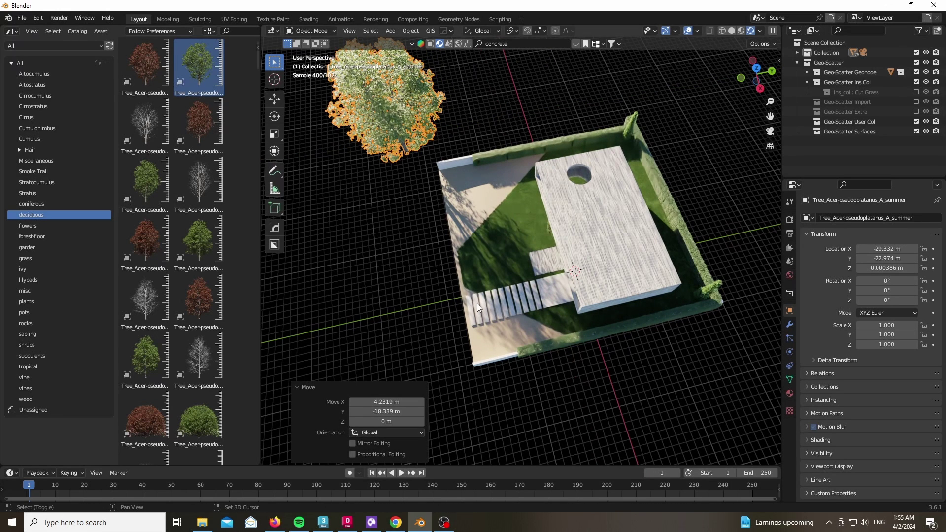
- Create a linked duplicate of the tree offset about -12.9 m in X and 6.1 m in Y, and return to the camera view
{"action": "key", "text": "shift+d"}
{"action": "key", "text": "shift+z"}
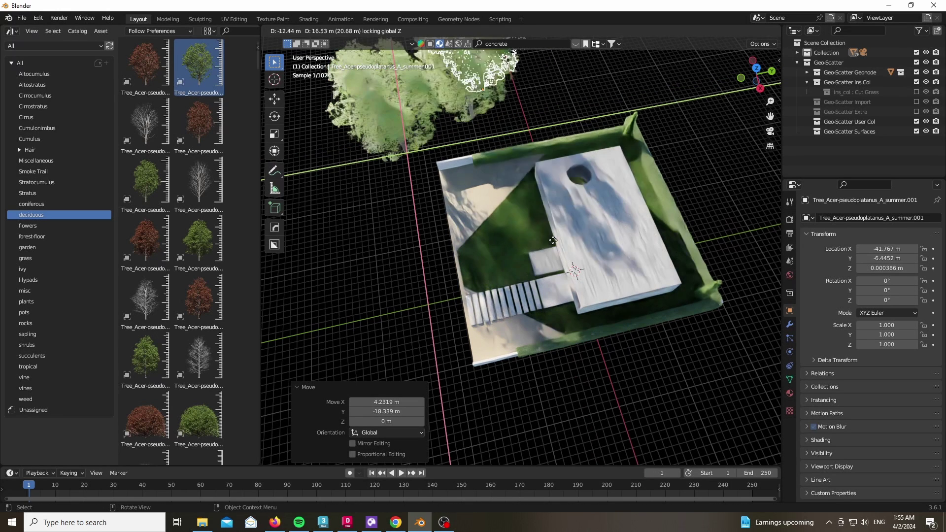
{"action": "left_click", "coordinate": [500, 247]}
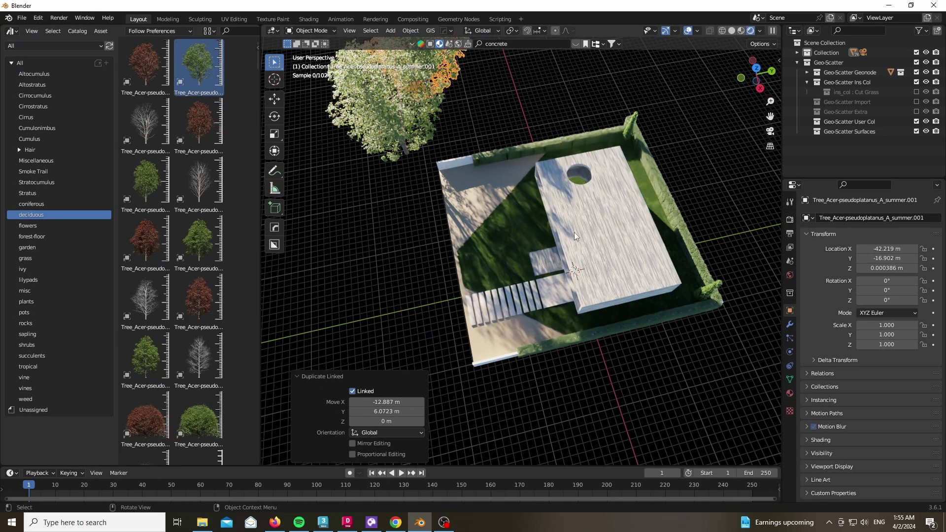
{"action": "key", "text": "KP_0"}
- Set the Nishita sky's sun intensity to 2.2 in the world settings
{"action": "left_click", "coordinate": [790, 275]}
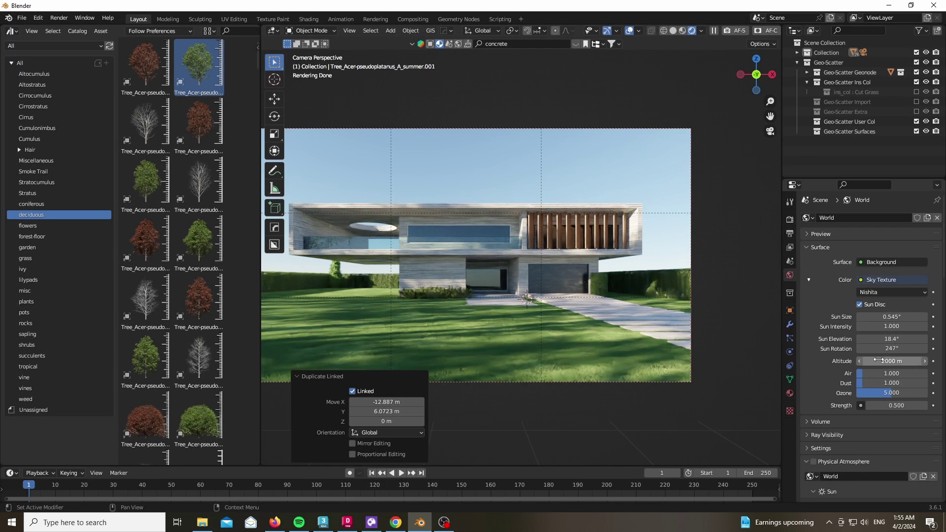
{"action": "left_click", "coordinate": [892, 328]}
{"action": "type", "text": "2.2"}
{"action": "key", "text": "Return"}
{"action": "scroll", "coordinate": [626, 287], "scroll_direction": "down", "scroll_amount": 1}
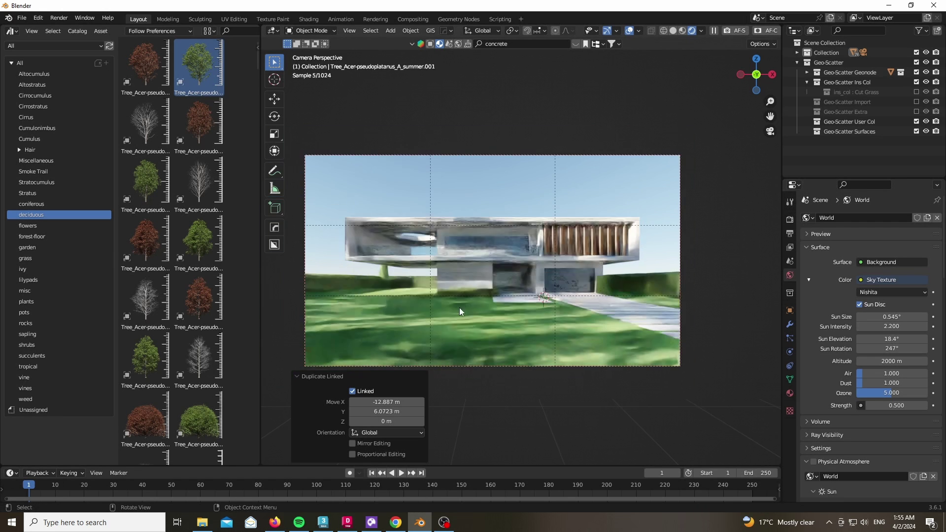
{"action": "scroll", "coordinate": [332, 337], "scroll_direction": "up", "scroll_amount": 1}
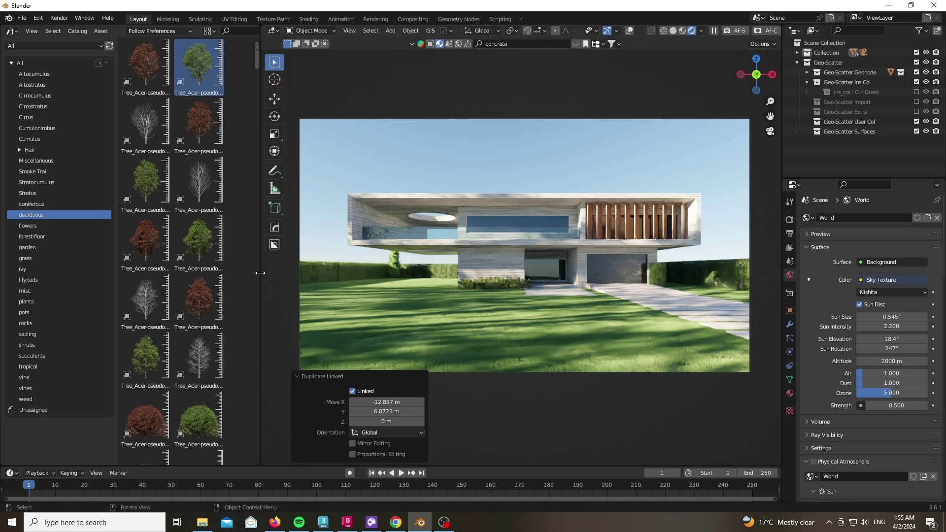
- Enlarge the viewport and set the color management view transform to AgX
{"action": "left_click_drag", "start_coordinate": [260, 273], "coordinate": [134, 273]}
{"action": "left_click", "coordinate": [790, 219]}
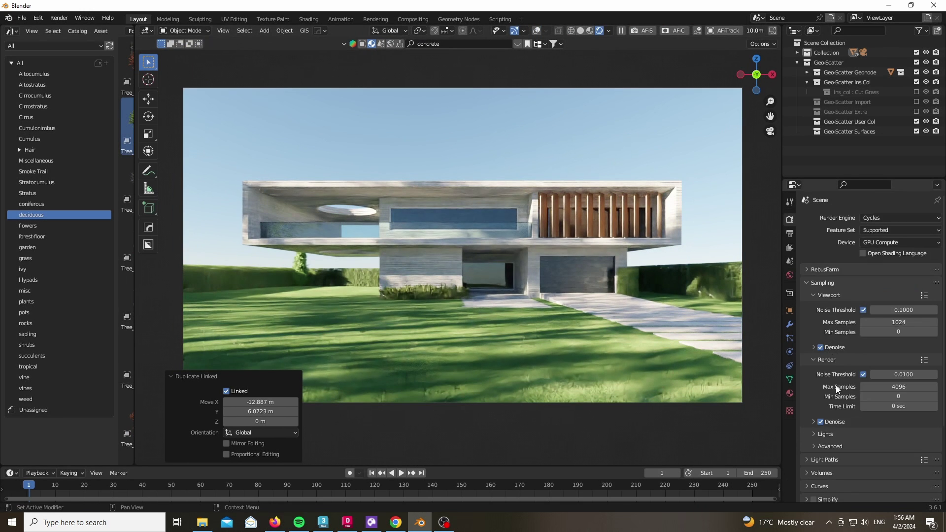
{"action": "scroll", "coordinate": [836, 386], "scroll_direction": "down", "scroll_amount": 5}
{"action": "left_click", "coordinate": [822, 494]}
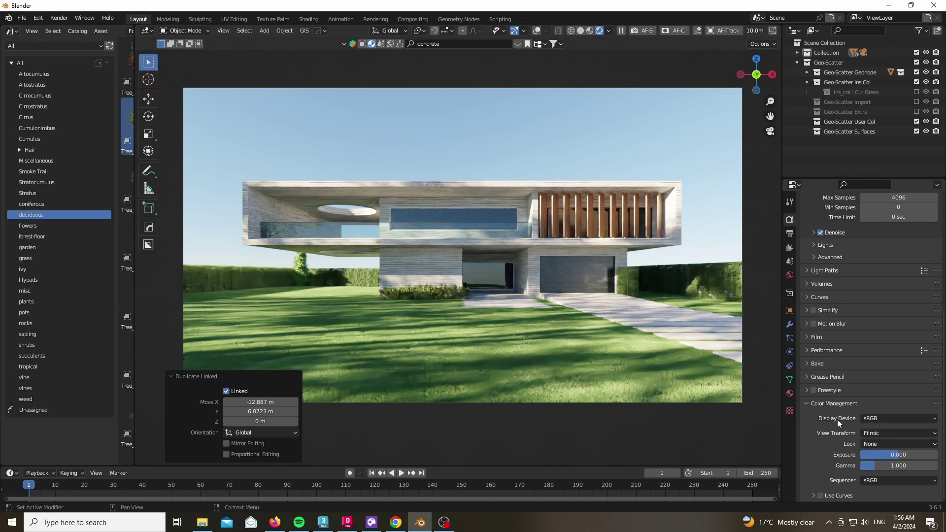
{"action": "left_click", "coordinate": [878, 433]}
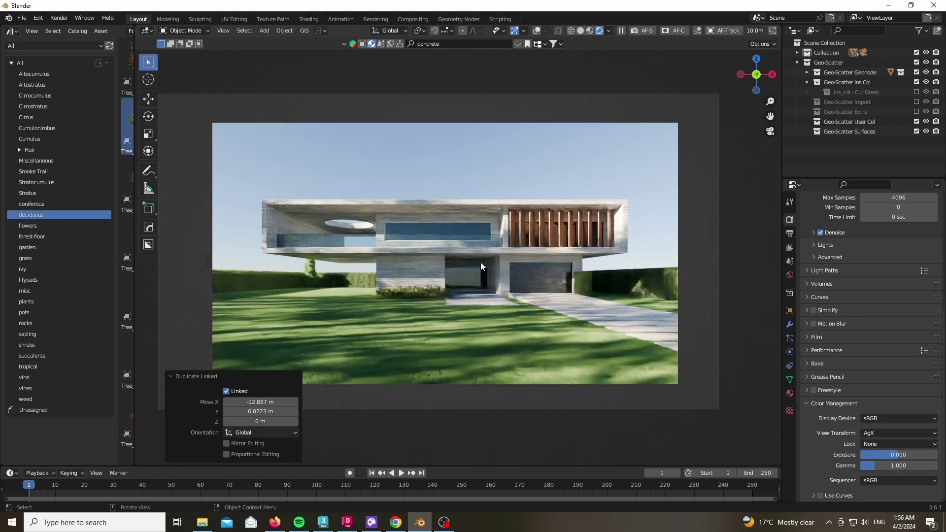
- Switch to solid shading and add a plane about 39 m along Y behind the house
{"action": "key", "text": "z"}
{"action": "left_click", "coordinate": [550, 357]}
{"action": "middle_click_drag", "start_coordinate": [741, 123], "coordinate": [531, 268]}
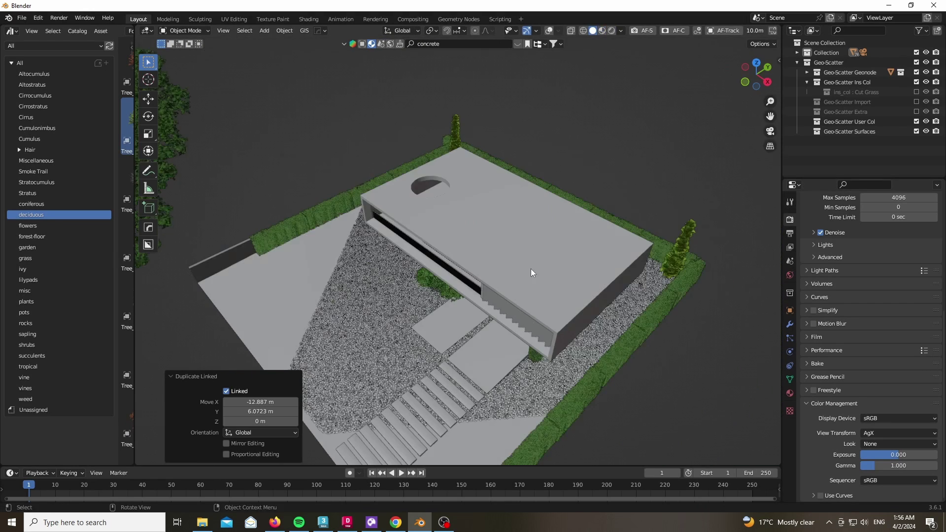
{"action": "key", "text": "shift+a"}
{"action": "mouse_move", "coordinate": [363, 89]}
{"action": "left_click", "coordinate": [400, 89]}
{"action": "scroll", "coordinate": [542, 152], "scroll_direction": "down", "scroll_amount": 3}
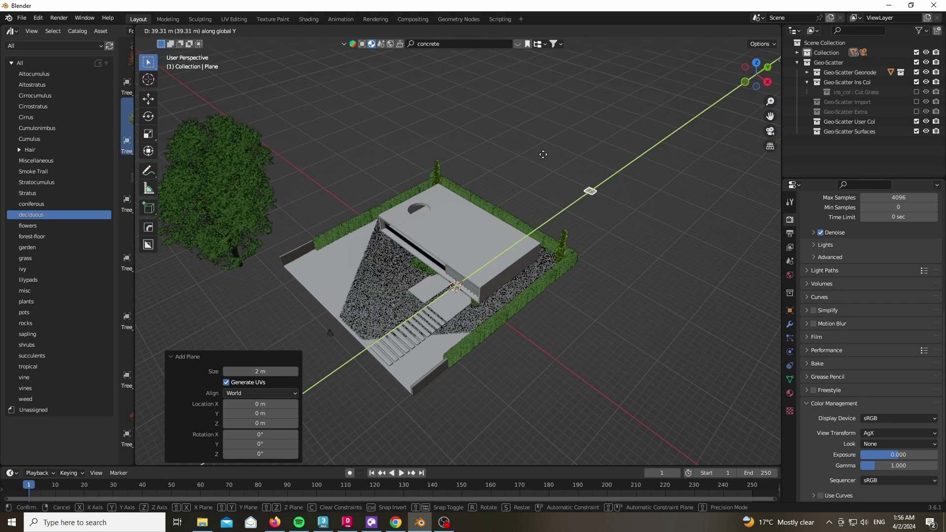
- Extend the plane about 9.3 m along Y in Edit Mode and widen it along X by factors of 10 and 3
{"action": "type", "text": "s0"}
{"action": "key", "text": "Return"}
{"action": "key", "text": "g"}
{"action": "key", "text": "y"}
{"action": "left_click", "coordinate": [633, 199]}
{"action": "type", "text": "s"}
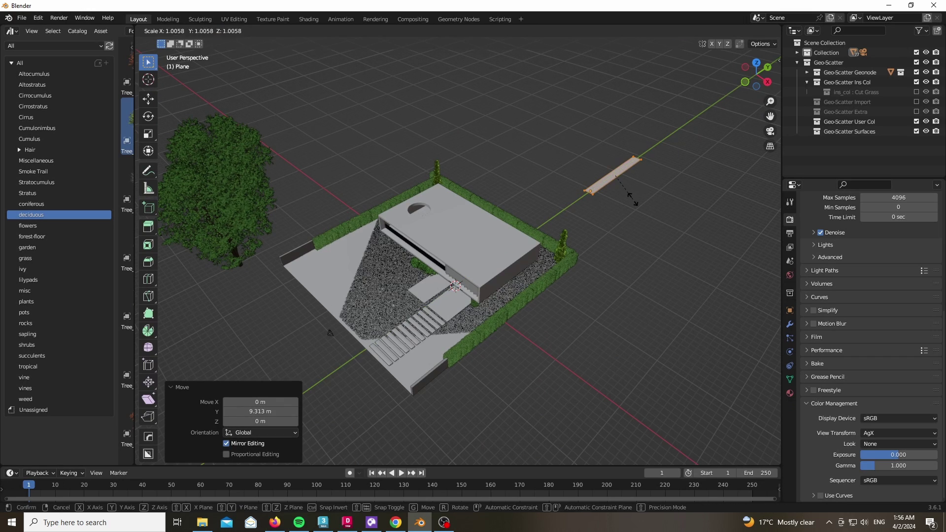
{"action": "type", "text": "10"}
{"action": "key", "text": "Return"}
{"action": "type", "text": "sx2"}
{"action": "key", "text": "Return"}
- Adjust the strip's width along X and shift it along X to span behind the plot
{"action": "key", "text": "s"}
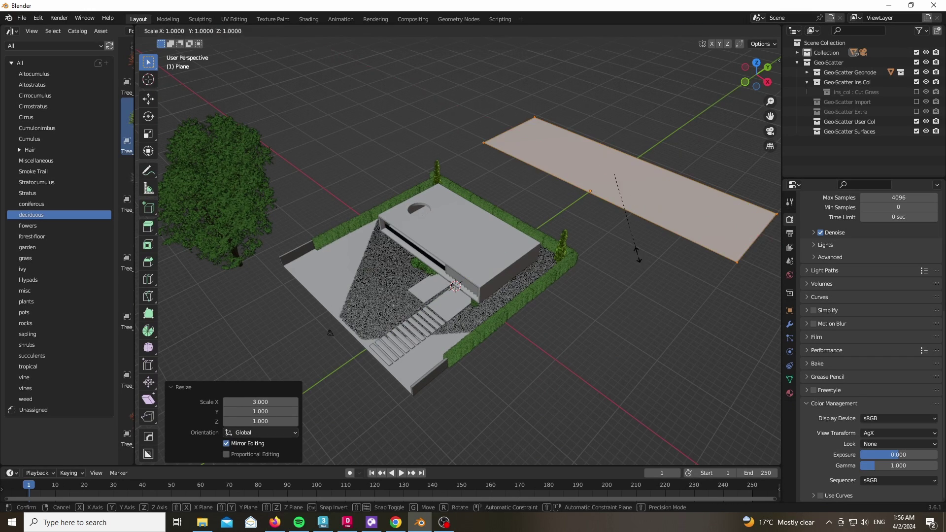
{"action": "key", "text": "x"}
{"action": "left_click", "coordinate": [778, 78]}
{"action": "left_click_drag", "start_coordinate": [758, 74], "coordinate": [810, 68]}
{"action": "key", "text": "g"}
{"action": "key", "text": "x"}
{"action": "left_click", "coordinate": [596, 202]}
- Extrude the strip's +X end outward along X, and extrude the new section's front edge along -Y beside the plot
{"action": "left_click", "coordinate": [626, 171]}
{"action": "left_click", "coordinate": [604, 134], "text": "shift"}
{"action": "key", "text": "e"}
{"action": "key", "text": "x"}
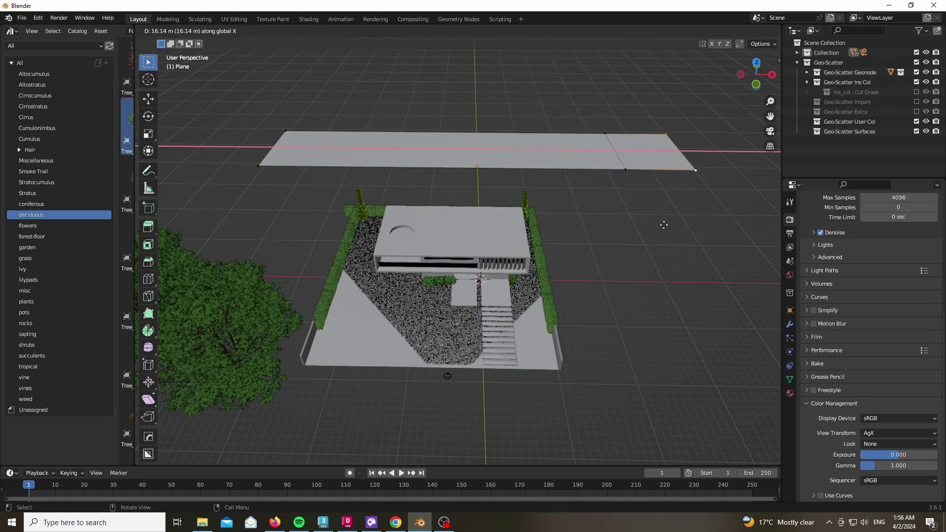
{"action": "left_click", "coordinate": [670, 224]}
{"action": "left_click", "coordinate": [625, 170]}
{"action": "key", "text": "e"}
{"action": "key", "text": "y"}
{"action": "left_click", "coordinate": [749, 397]}
- Extrude the strip's -X end outward and extend that section about 48 m along -Y to form a U around the plot, leaving Edit Mode
{"action": "left_click", "coordinate": [258, 166]}
{"action": "left_click", "coordinate": [286, 131], "text": "shift"}
{"action": "key", "text": "e"}
{"action": "key", "text": "x"}
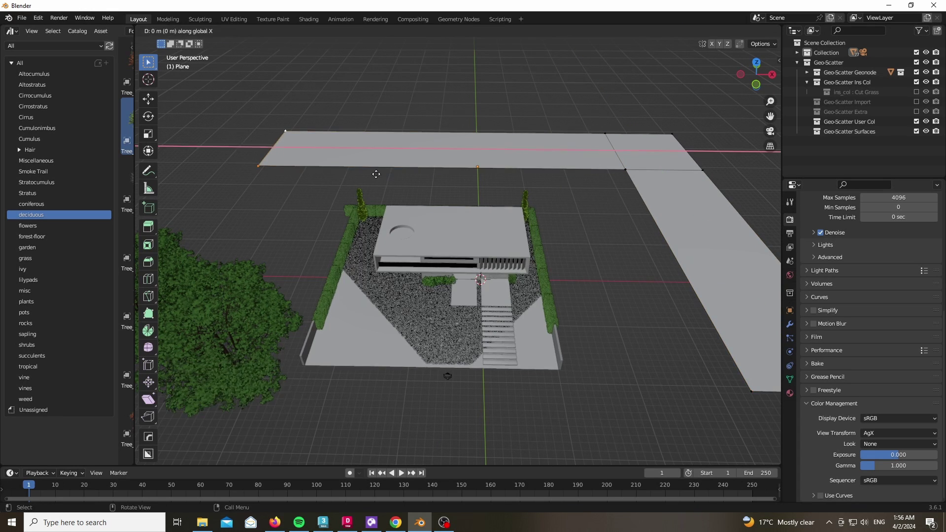
{"action": "left_click", "coordinate": [291, 165]}
{"action": "left_click", "coordinate": [256, 164]}
{"action": "left_click", "coordinate": [172, 164], "text": "shift"}
{"action": "key", "text": "e"}
{"action": "key", "text": "y"}
{"action": "left_click", "coordinate": [281, 173]}
{"action": "scroll", "coordinate": [280, 172], "scroll_direction": "down", "scroll_amount": 3}
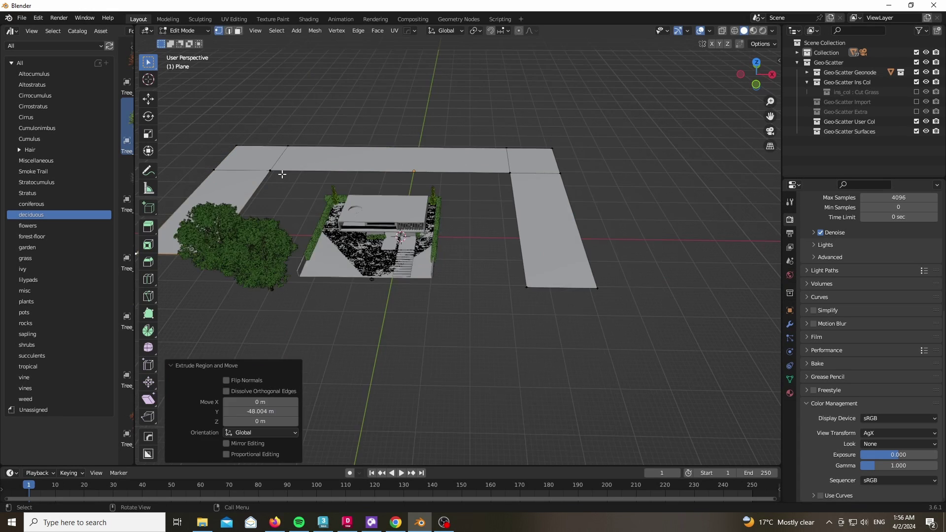
{"action": "key", "text": "Tab"}
- Widen the asset browser and place three different Acer pseudoplatanus trees at the back corners of the U-shaped strip
{"action": "scroll", "coordinate": [243, 328], "scroll_direction": "up", "scroll_amount": 2}
{"action": "left_click_drag", "start_coordinate": [134, 291], "coordinate": [256, 276]}
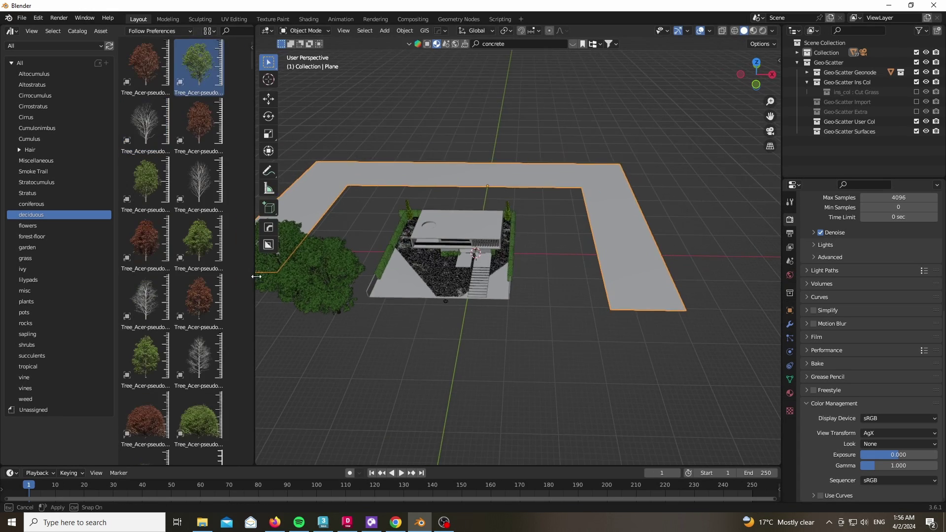
{"action": "left_click_drag", "start_coordinate": [152, 182], "coordinate": [340, 169]}
{"action": "left_click_drag", "start_coordinate": [208, 246], "coordinate": [379, 170]}
{"action": "left_click_drag", "start_coordinate": [151, 382], "coordinate": [598, 173]}
{"action": "scroll", "coordinate": [598, 173], "scroll_direction": "down", "scroll_amount": 1}
{"action": "scroll", "coordinate": [181, 325], "scroll_direction": "down", "scroll_amount": 12}
{"action": "scroll", "coordinate": [196, 324], "scroll_direction": "down", "scroll_amount": 6}
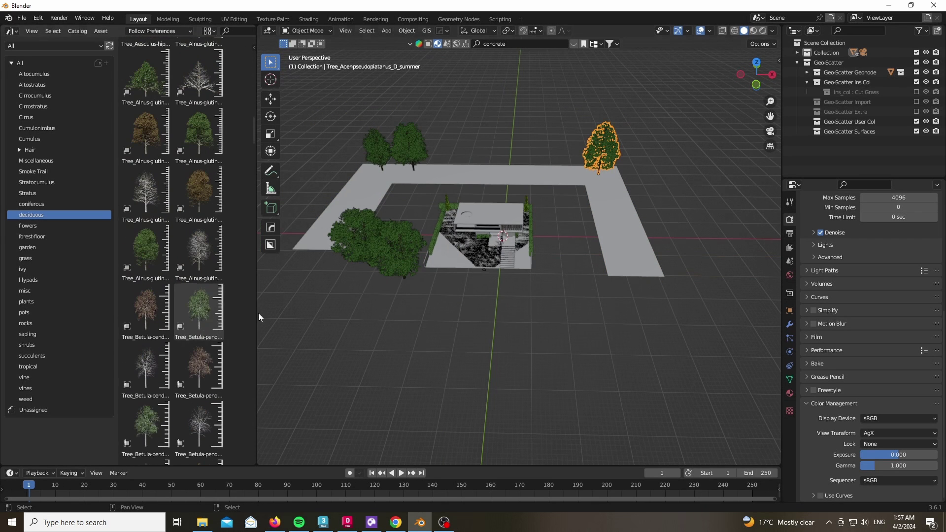
- Make the U-shaped plane the Geo-Scatter emitter and apply its scale
{"action": "key", "text": "n"}
{"action": "left_click", "coordinate": [751, 57]}
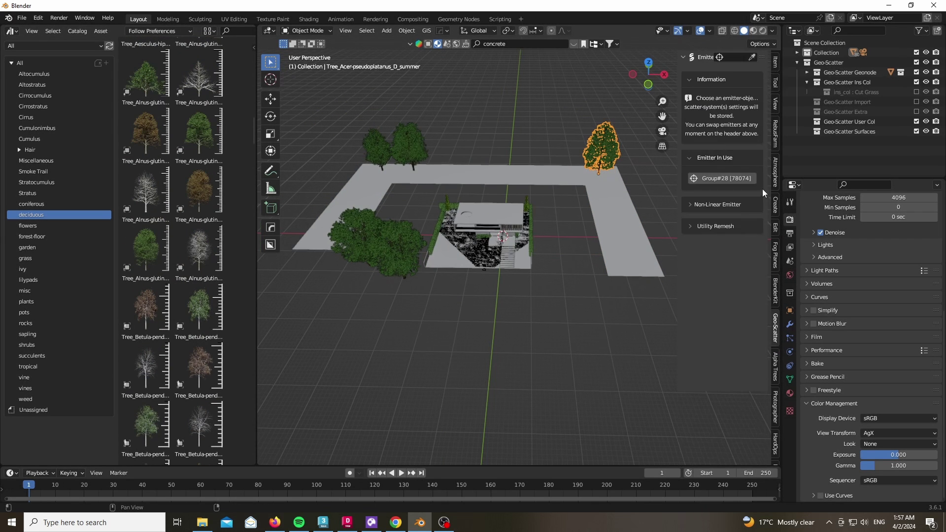
{"action": "left_click", "coordinate": [624, 220]}
{"action": "left_click", "coordinate": [689, 84]}
{"action": "left_click", "coordinate": [613, 203]}
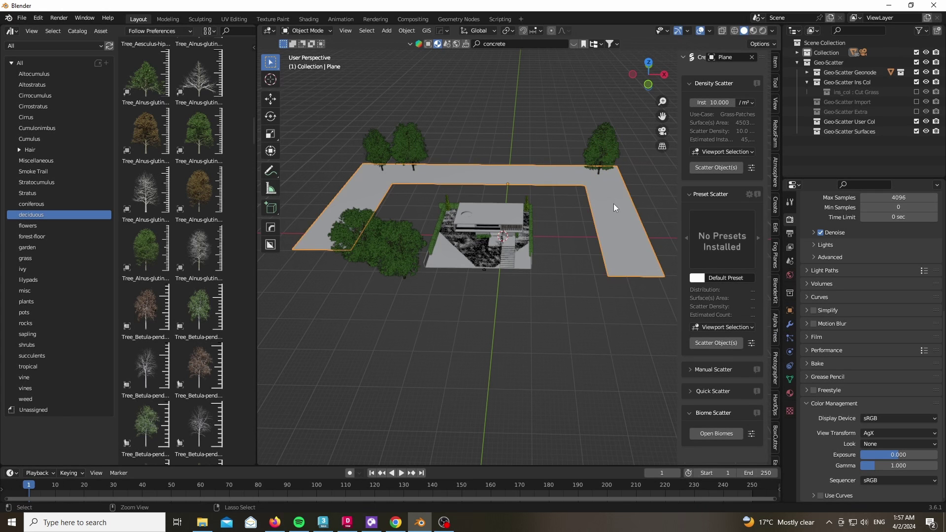
{"action": "key", "text": "ctrl+a"}
{"action": "key", "text": "s"}
- Scatter the three Acer trees over the plane at a density of 0.01 instances per m², keeping the bounding-box display option
{"action": "left_click", "coordinate": [714, 103]}
{"action": "type", "text": "0.0"}
{"action": "left_click", "coordinate": [602, 142], "text": "shift"}
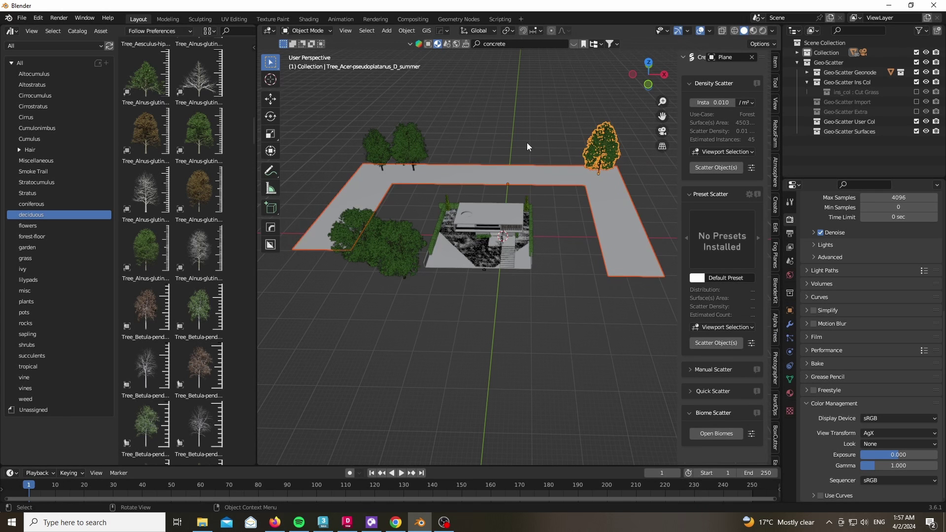
{"action": "left_click", "coordinate": [716, 168]}
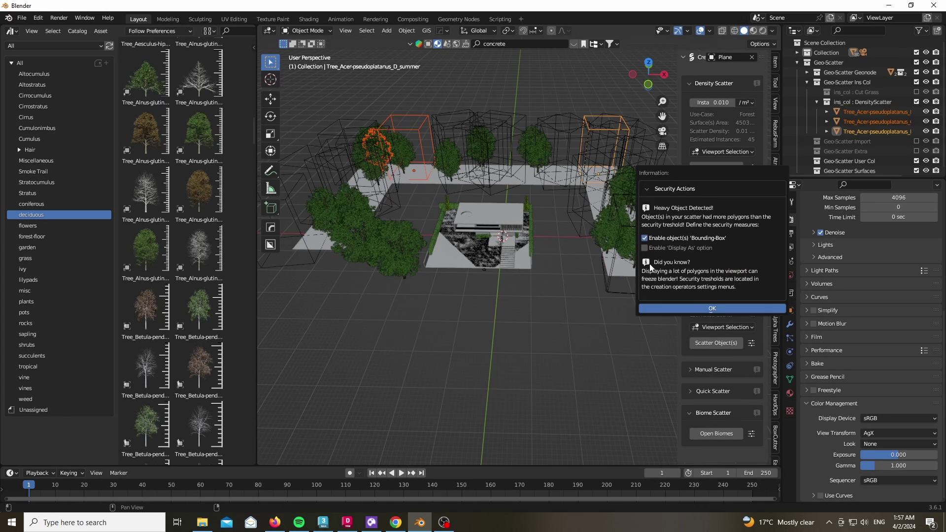
{"action": "left_click", "coordinate": [703, 309]}
- Move the strip's rear edge about 46.4 m back along Y in Edit Mode to deepen the tree belt
{"action": "left_click", "coordinate": [530, 182]}
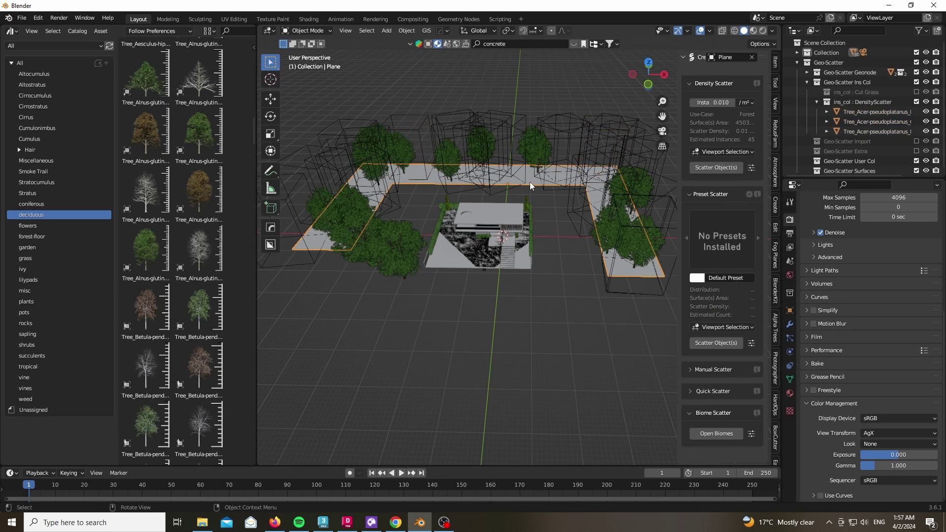
{"action": "key", "text": "Tab"}
{"action": "left_click", "coordinate": [634, 166], "text": "ctrl"}
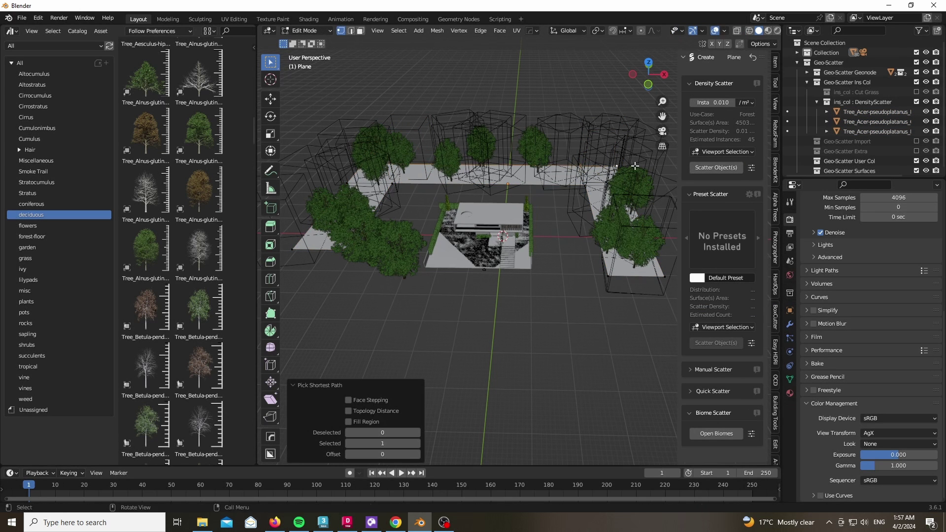
{"action": "key", "text": "g"}
{"action": "key", "text": "y"}
{"action": "left_click", "coordinate": [529, 150]}
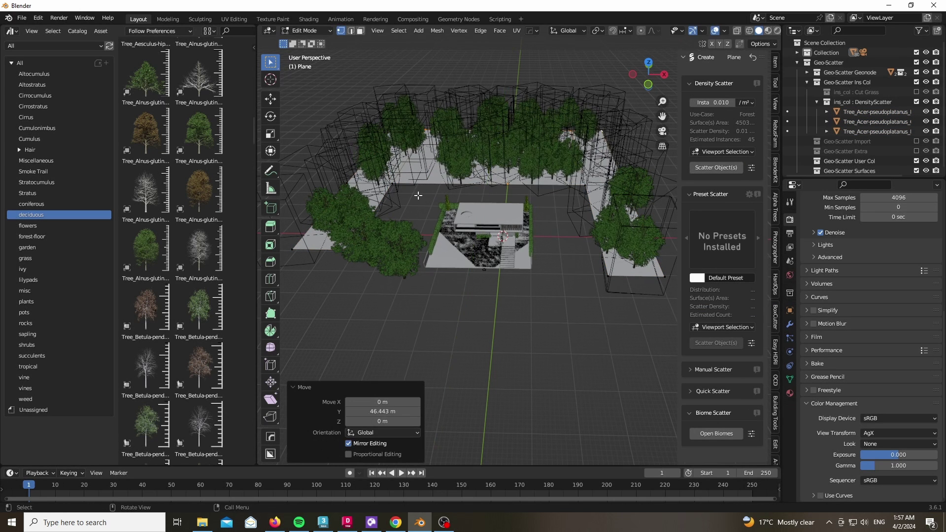
- Leave Edit Mode and preview the scene through the camera in Rendered shading, narrowing the asset browser to enlarge the viewport
{"action": "key", "text": "KP_0"}
{"action": "key", "text": "Tab"}
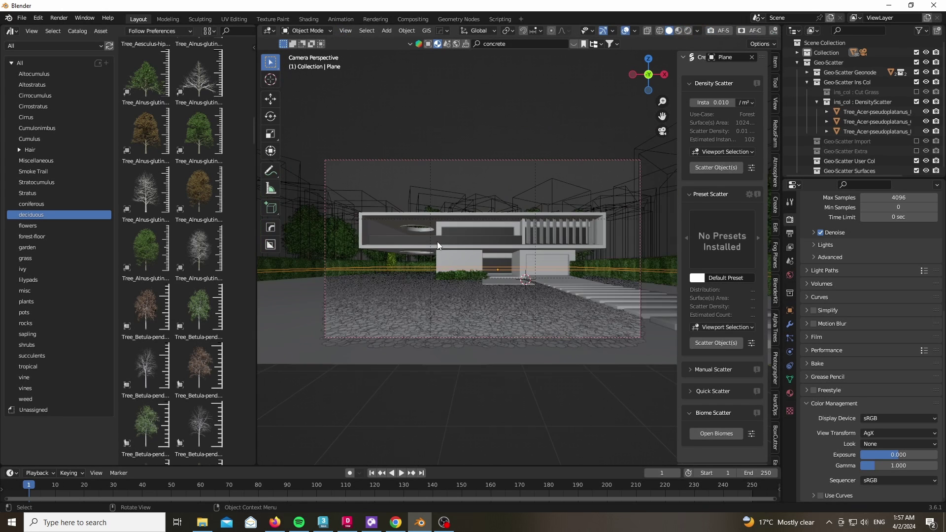
{"action": "scroll", "coordinate": [458, 271], "scroll_direction": "up", "scroll_amount": 1}
{"action": "key", "text": "z"}
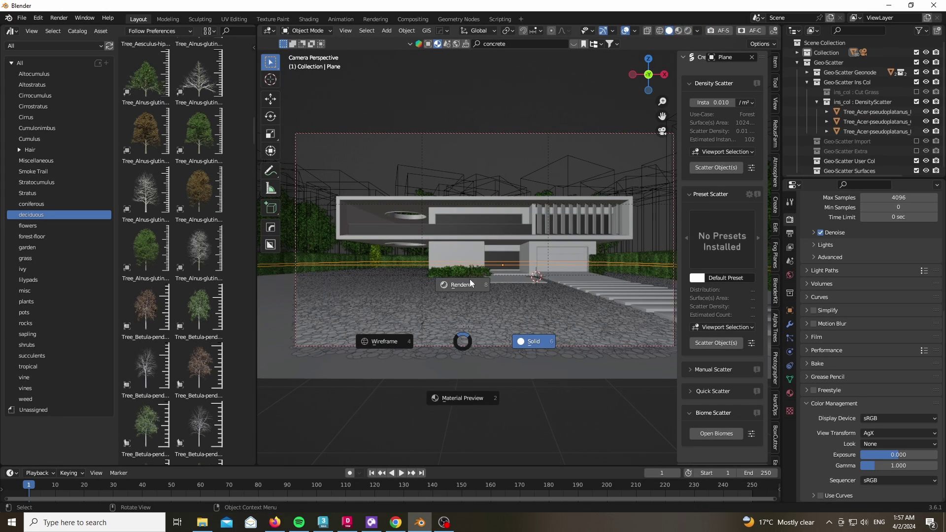
{"action": "left_click", "coordinate": [459, 276]}
{"action": "left_click_drag", "start_coordinate": [257, 293], "coordinate": [13, 292]}
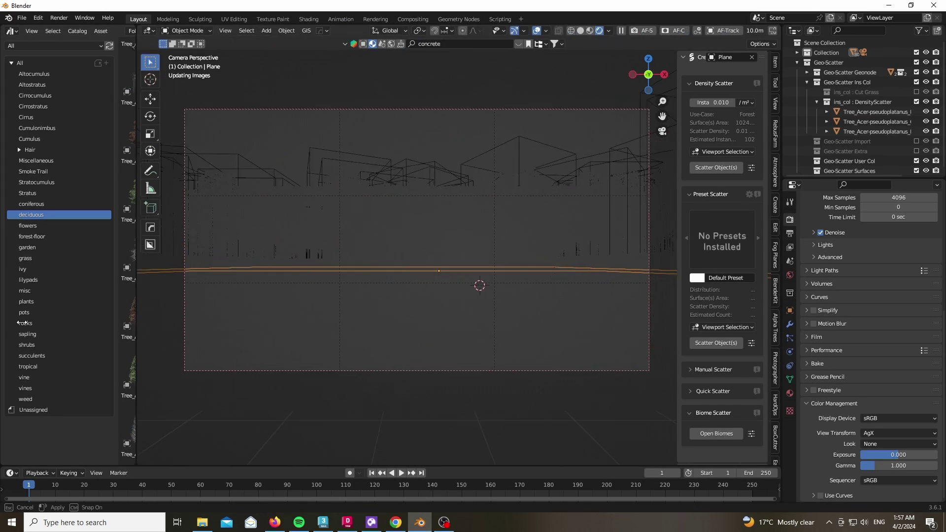
- Enable Random Scale for the tree scatter and set its X, Y and Z factors to 0.45
{"action": "scroll", "coordinate": [722, 306], "scroll_direction": "down", "scroll_amount": 10}
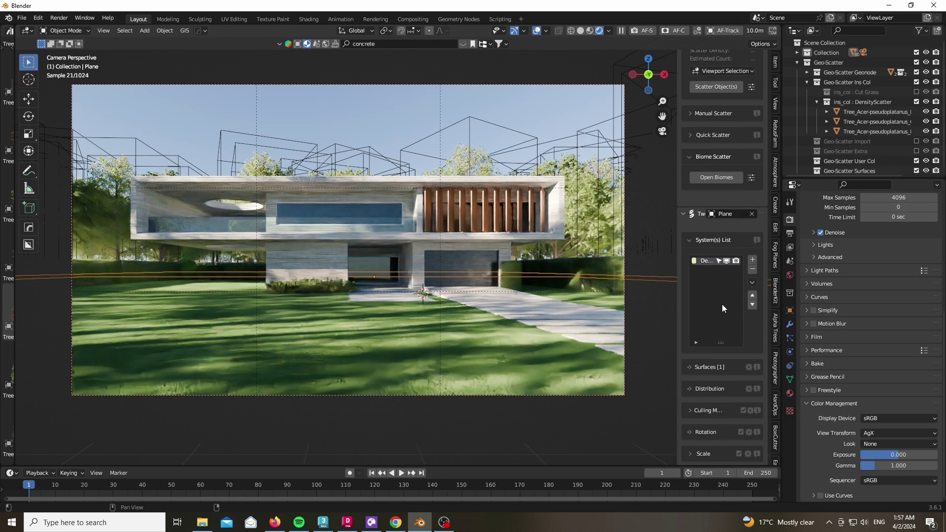
{"action": "scroll", "coordinate": [722, 303], "scroll_direction": "down", "scroll_amount": 8}
{"action": "left_click", "coordinate": [690, 277]}
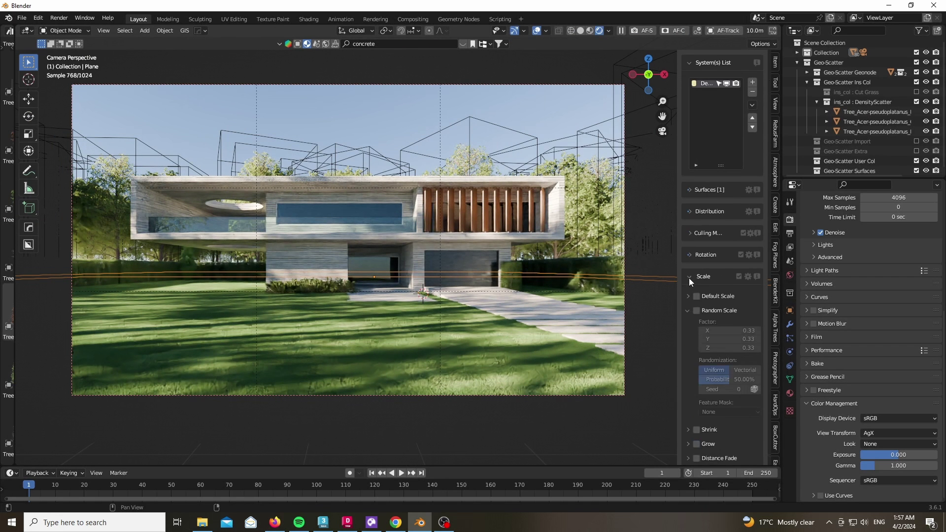
{"action": "scroll", "coordinate": [695, 270], "scroll_direction": "down", "scroll_amount": 4}
{"action": "left_click", "coordinate": [697, 231]}
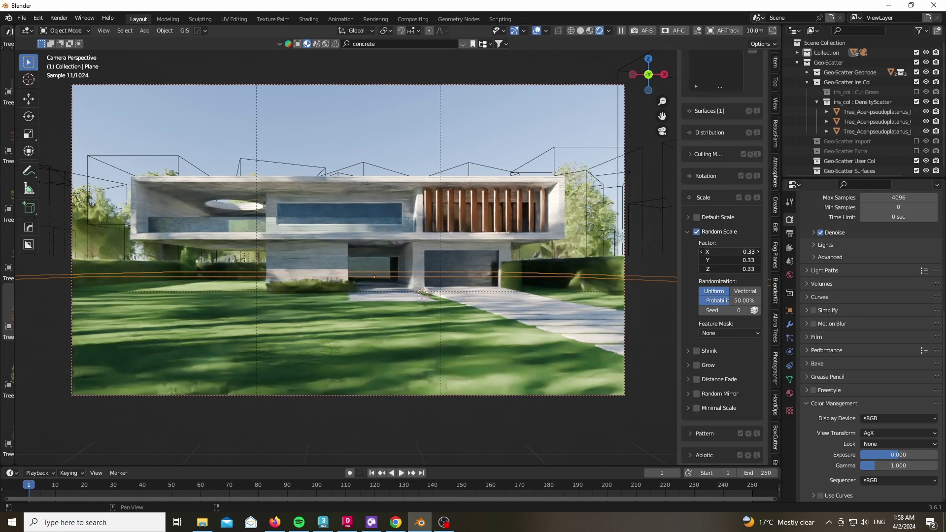
{"action": "left_click_drag", "start_coordinate": [724, 252], "coordinate": [754, 252], "text": "alt"}
{"action": "scroll", "coordinate": [719, 276], "scroll_direction": "down", "scroll_amount": 5}
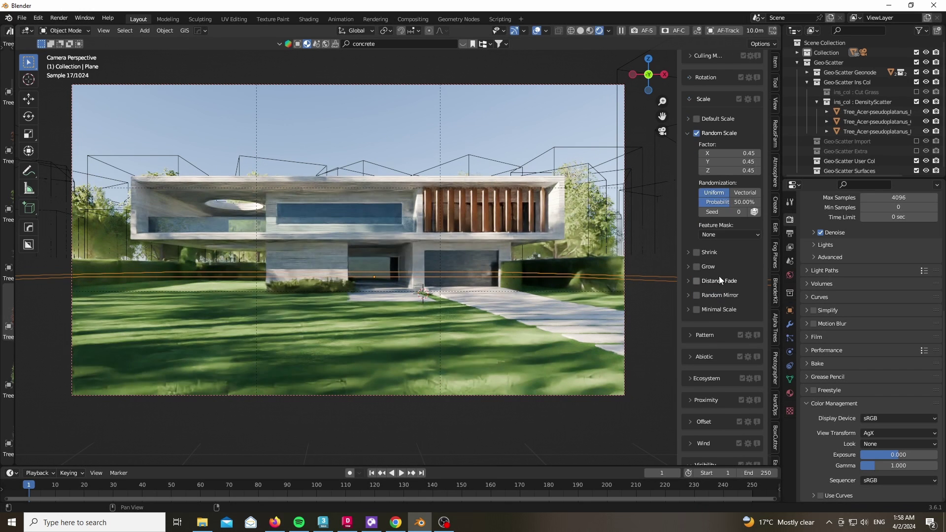
- Enable Random Rotation for the scattered trees and set its tilt to 2°
{"action": "left_click", "coordinate": [710, 78]}
{"action": "left_click", "coordinate": [696, 178]}
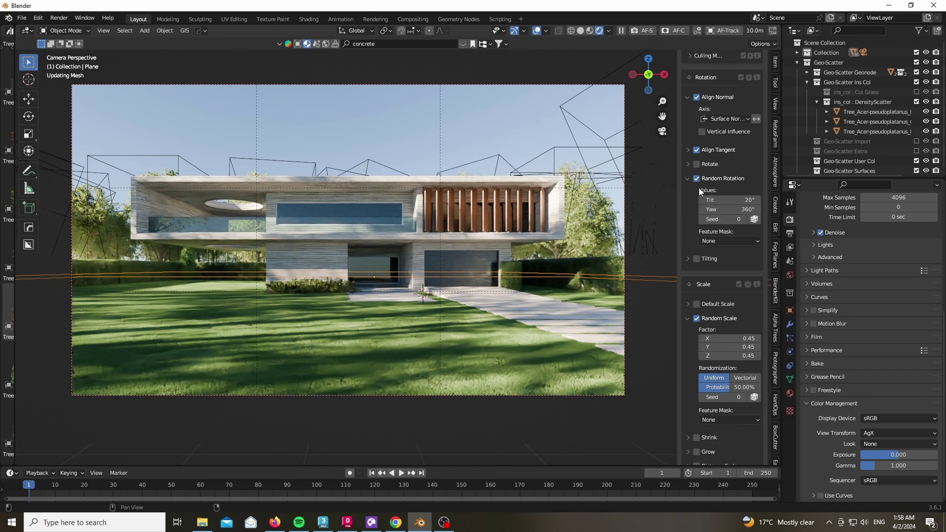
{"action": "left_click", "coordinate": [728, 200]}
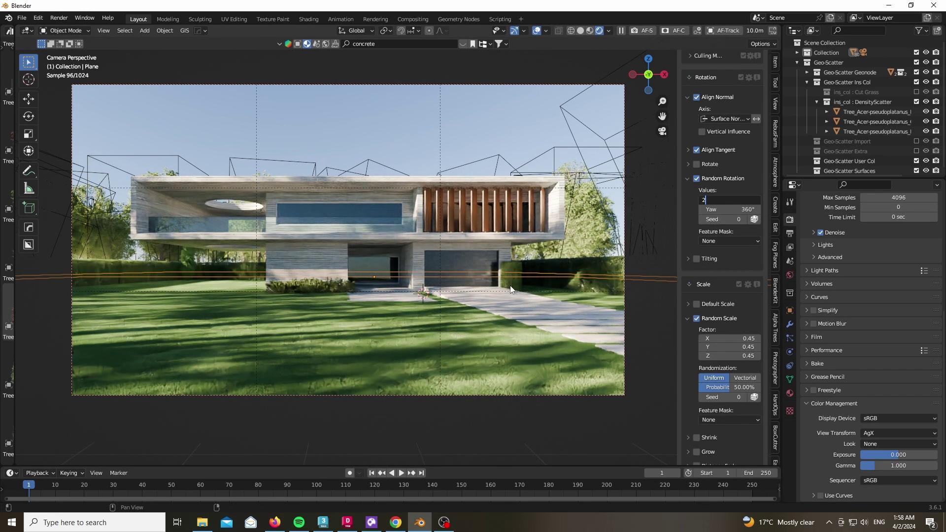
{"action": "type", "text": "2"}
{"action": "key", "text": "Return"}
- Widen the tree belt in Edit Mode, moving its +X outer side outward along X and its -X outer side by -40.4 m
{"action": "left_click_drag", "start_coordinate": [649, 74], "coordinate": [268, 244]}
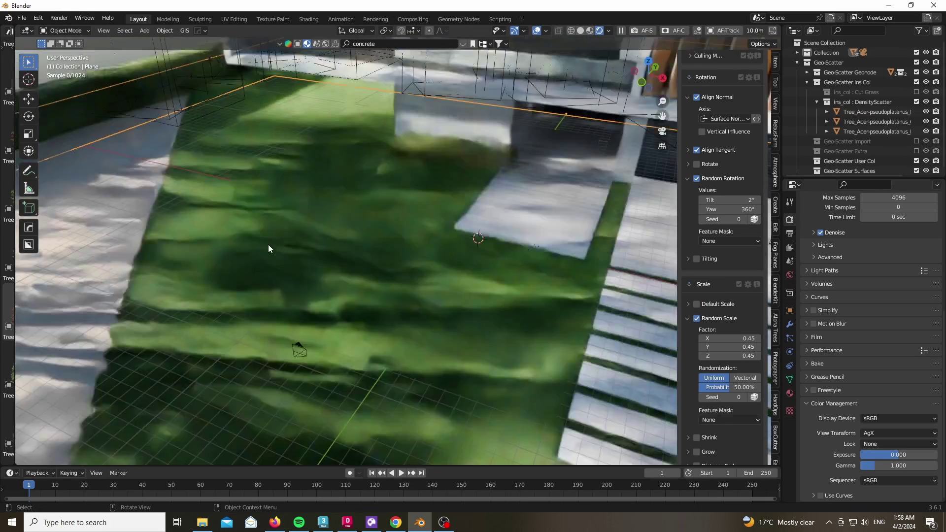
{"action": "scroll", "coordinate": [268, 244], "scroll_direction": "down", "scroll_amount": 8}
{"action": "key", "text": "Tab"}
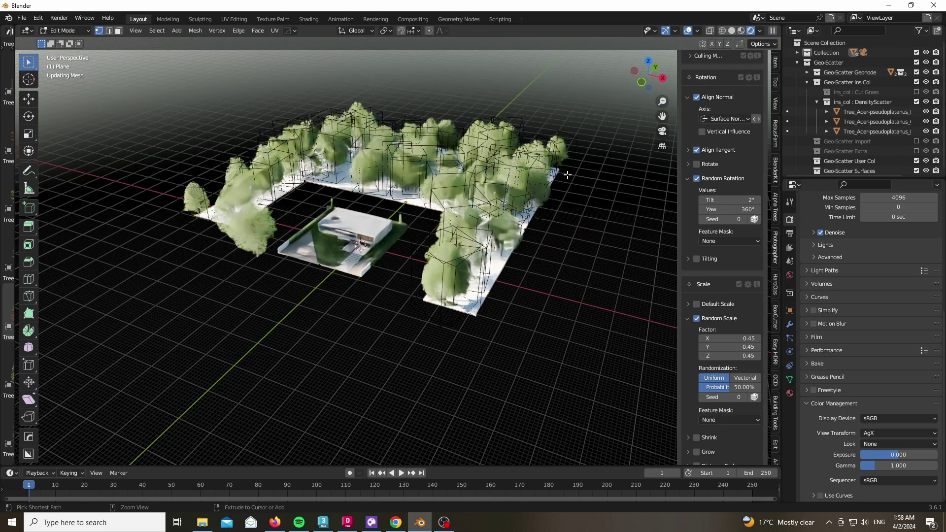
{"action": "left_click", "coordinate": [567, 174], "text": "ctrl"}
{"action": "key", "text": "g"}
{"action": "key", "text": "x"}
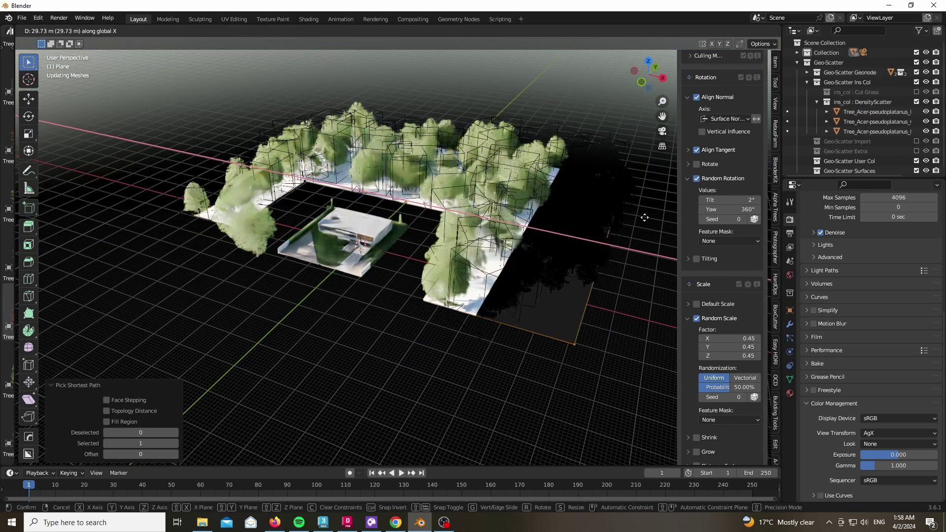
{"action": "key", "text": "Escape"}
{"action": "key", "text": "g"}
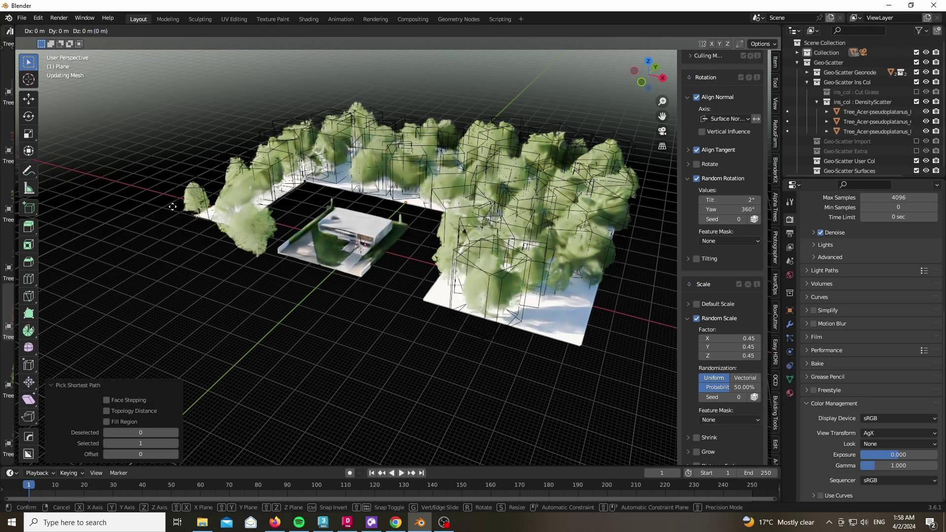
{"action": "left_click", "coordinate": [121, 177]}
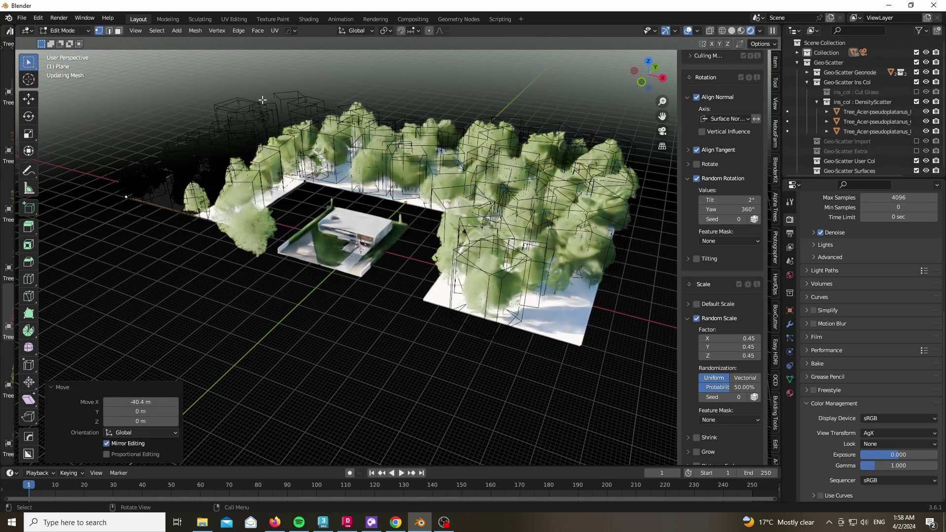
- Push the tree belt's rear edge farther back along Y and leave Edit Mode
{"action": "left_click", "coordinate": [583, 200], "text": "ctrl"}
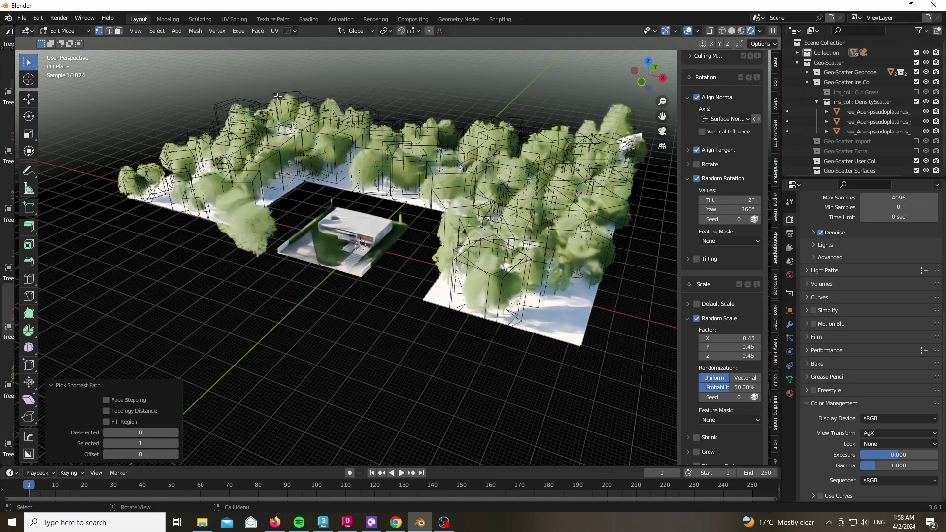
{"action": "key", "text": "g"}
{"action": "key", "text": "y"}
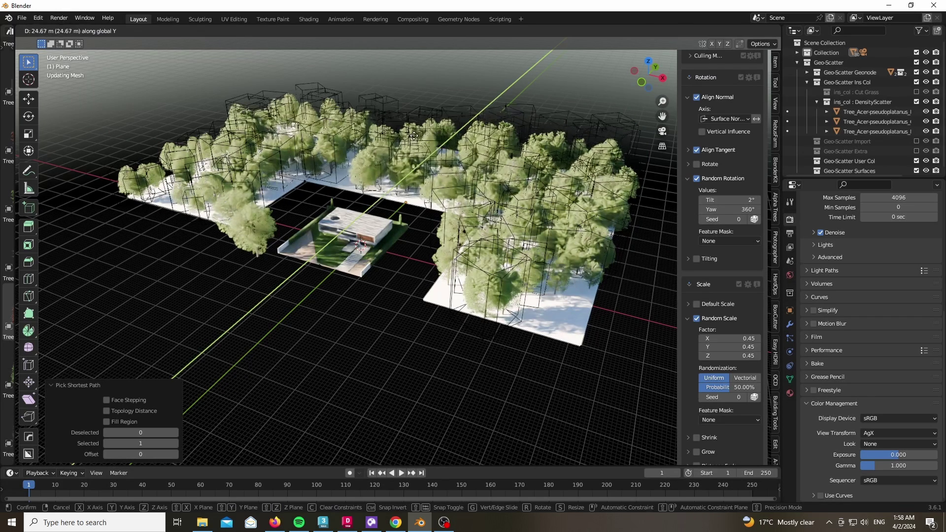
{"action": "left_click", "coordinate": [427, 115]}
{"action": "key", "text": "Tab"}
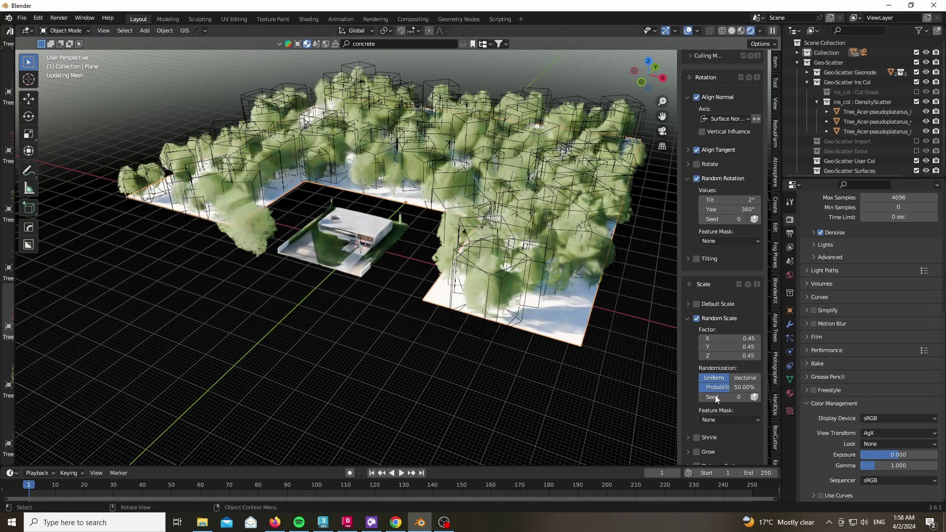
- Assign Material.006 to the scatter plane and hide the viewport overlays in camera view
{"action": "left_click", "coordinate": [790, 393]}
{"action": "left_click", "coordinate": [808, 260]}
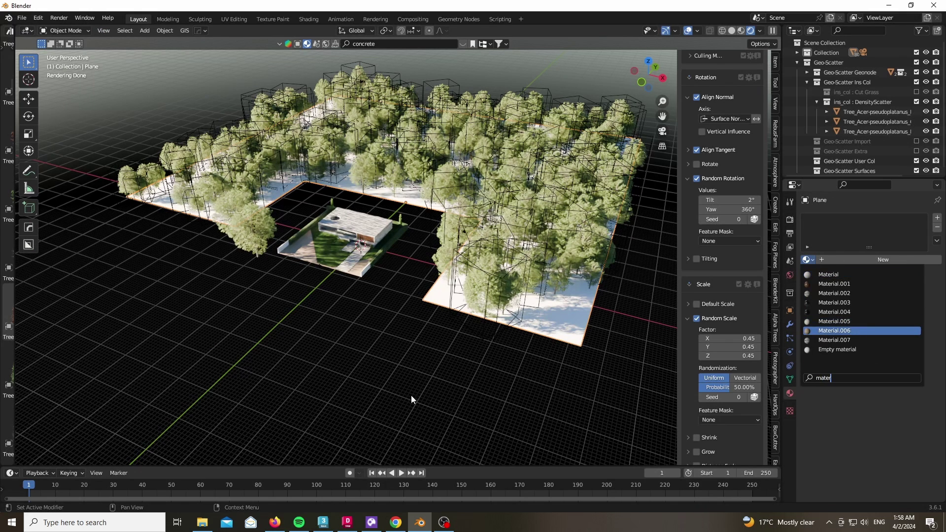
{"action": "type", "text": "mater"}
{"action": "key", "text": "Return"}
{"action": "key", "text": "KP_0"}
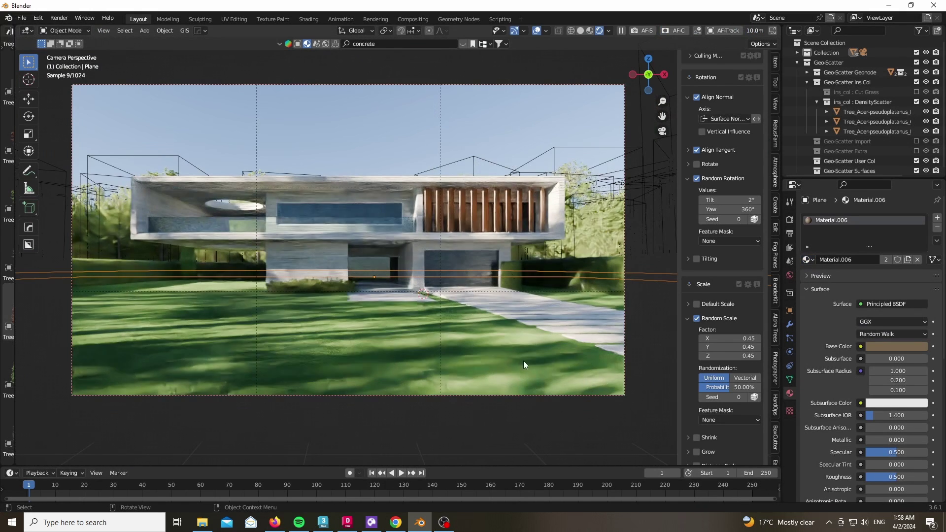
{"action": "left_click", "coordinate": [536, 31]}
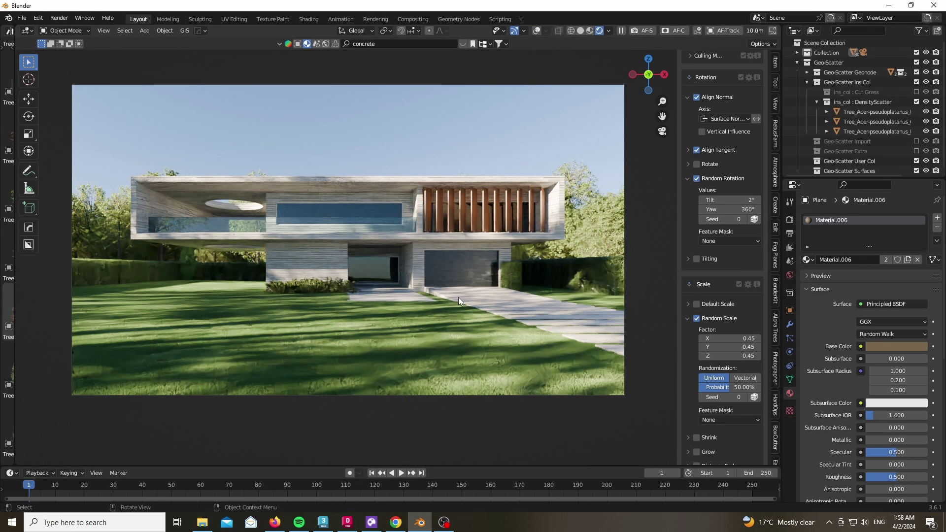
- Duplicate the large Acer tree beside the plot, offsetting the copy about 27.6 m in X and 6 m in Y, and check it through the camera
{"action": "left_click", "coordinate": [649, 75]}
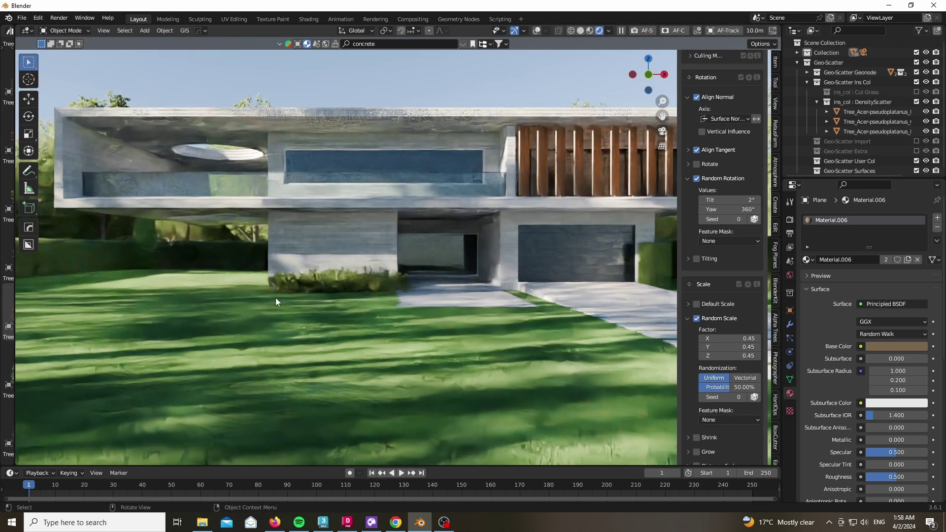
{"action": "scroll", "coordinate": [382, 281], "scroll_direction": "down", "scroll_amount": 5}
{"action": "middle_click_drag", "start_coordinate": [581, 75], "coordinate": [180, 168]}
{"action": "left_click", "coordinate": [117, 192]}
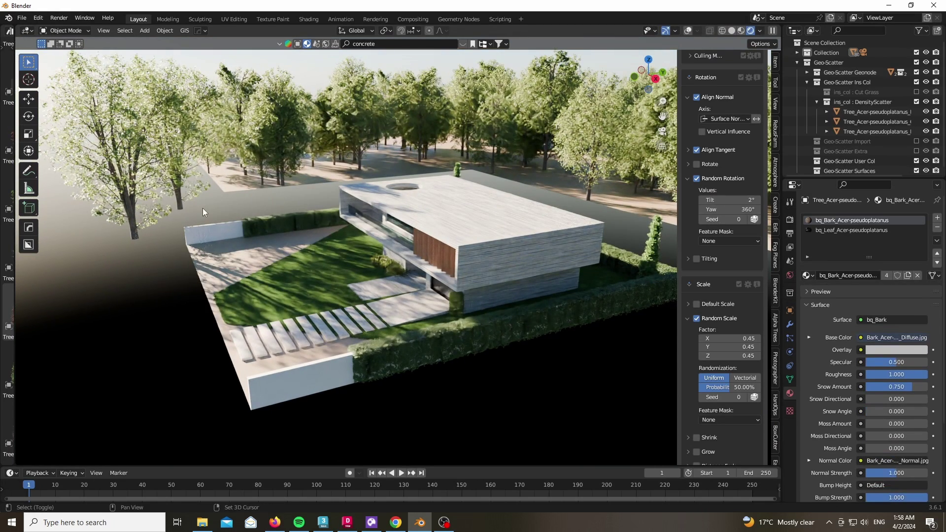
{"action": "key", "text": "shift+z"}
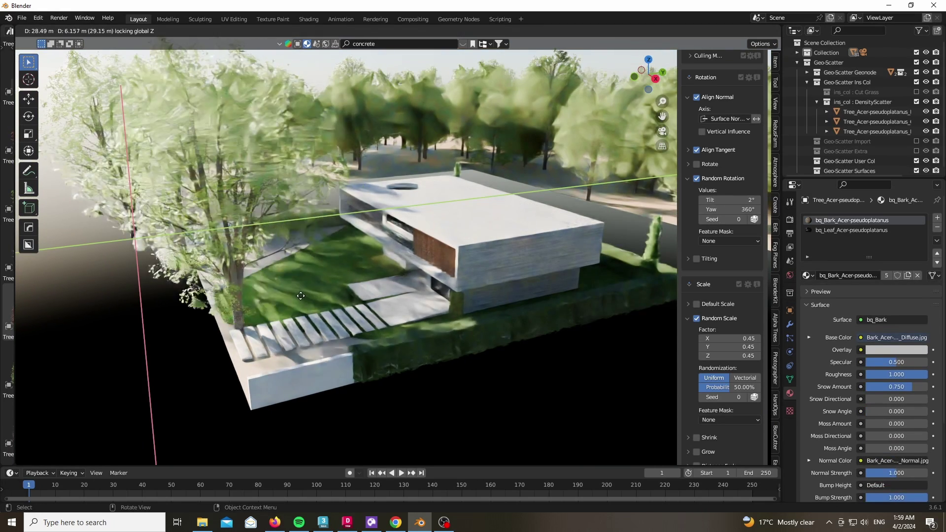
{"action": "left_click", "coordinate": [297, 291]}
{"action": "key", "text": "KP_0"}
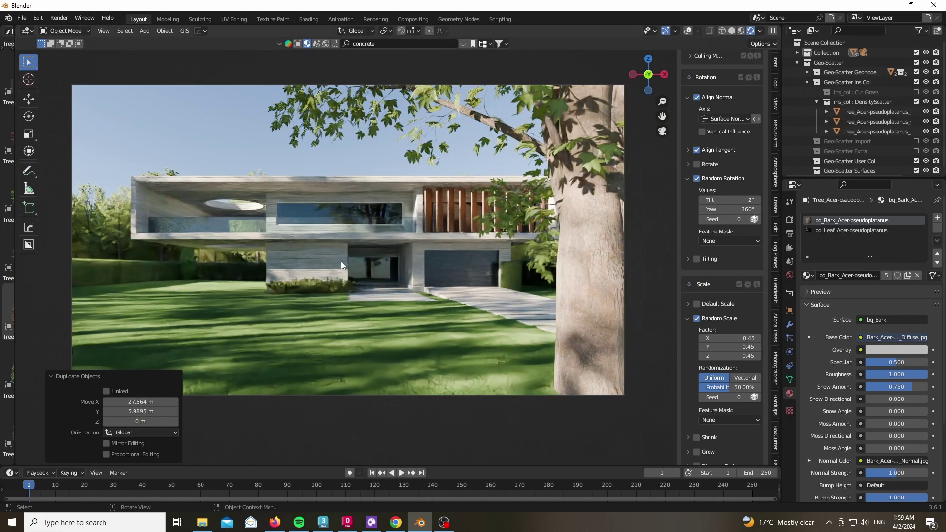
- Move the duplicated Acer tree horizontally by about 3.23 m in X and 1.49 m in Y
{"action": "key", "text": "g"}
{"action": "key", "text": "shift+z"}
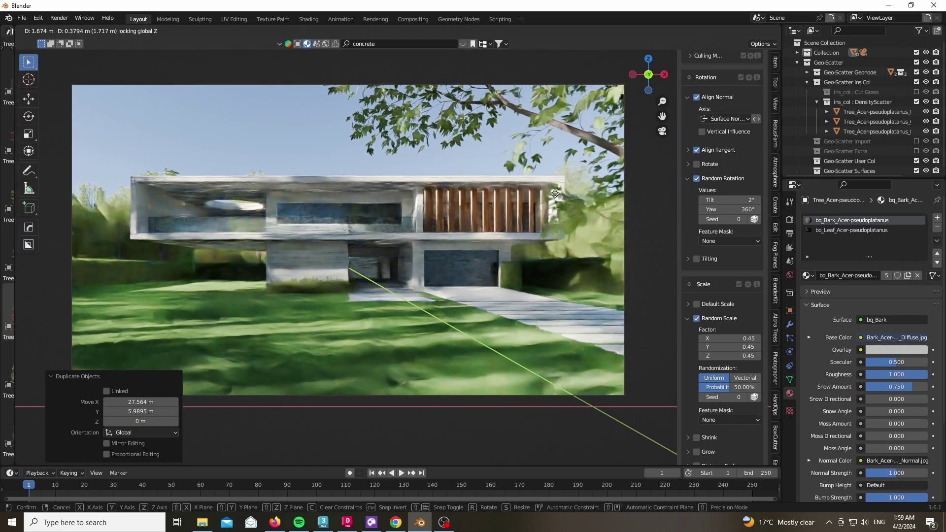
{"action": "left_click", "coordinate": [616, 310]}
- Rotate the Acer copy -10.4° about Z and shift it about -0.48 m in X and 0.83 m up
{"action": "key", "text": "r"}
{"action": "key", "text": "z"}
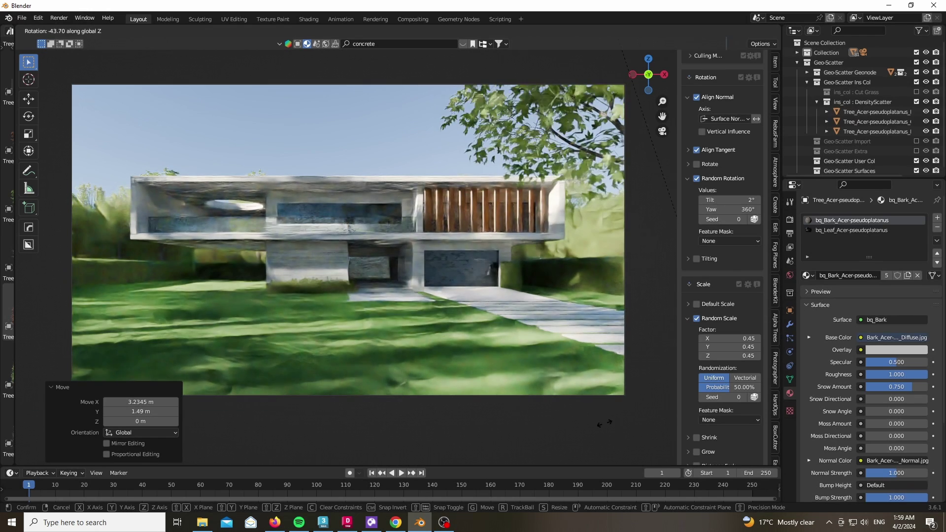
{"action": "left_click", "coordinate": [552, 273]}
{"action": "key", "text": "g"}
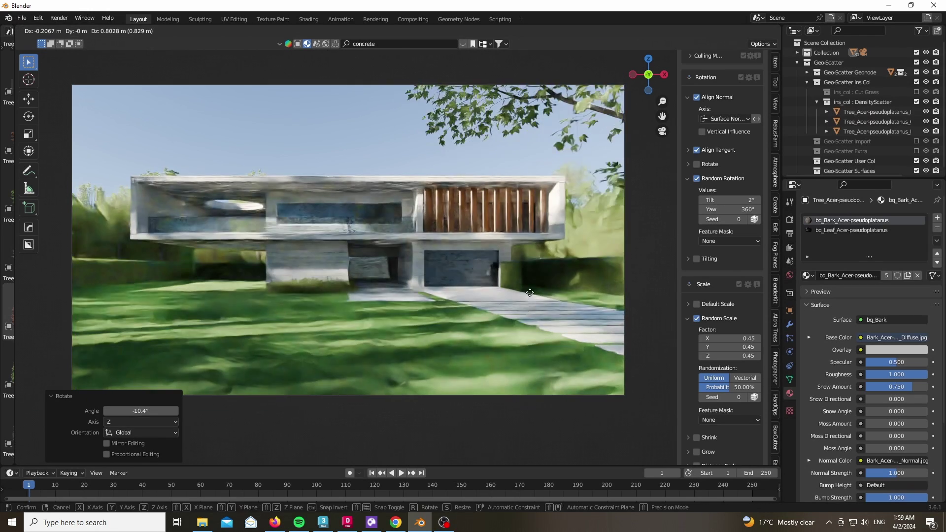
{"action": "left_click", "coordinate": [542, 256]}
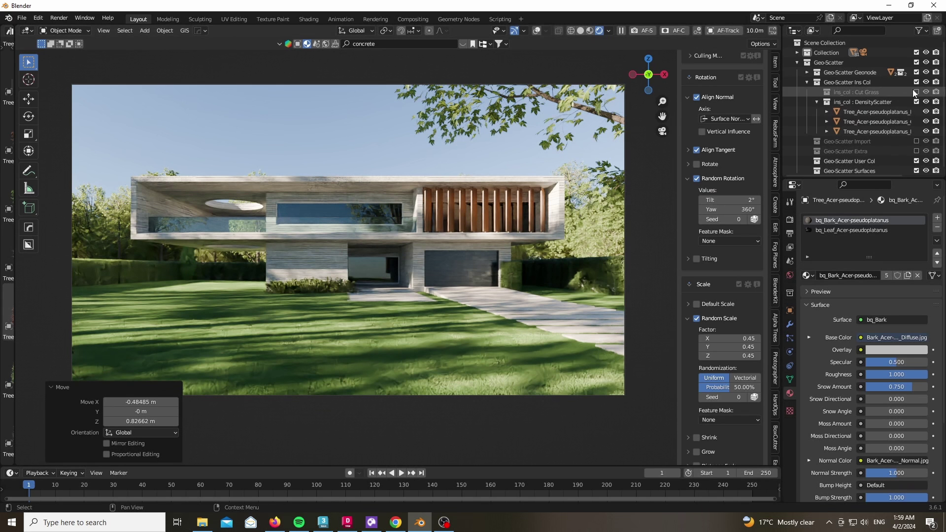
- Collapse and exclude the Geo-Scatter collection from the view layer, and widen the asset browser area
{"action": "left_click", "coordinate": [797, 63]}
{"action": "left_click", "coordinate": [916, 63]}
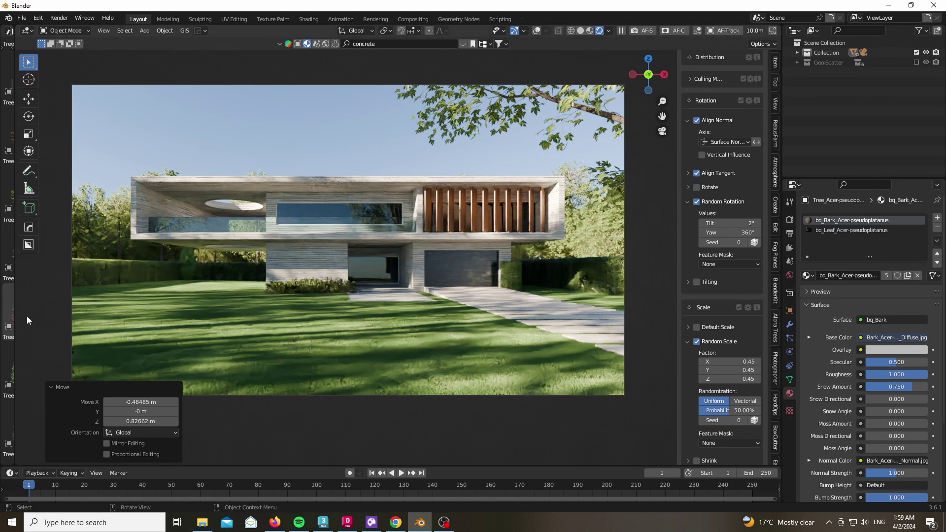
{"action": "left_click_drag", "start_coordinate": [13, 310], "coordinate": [334, 310]}
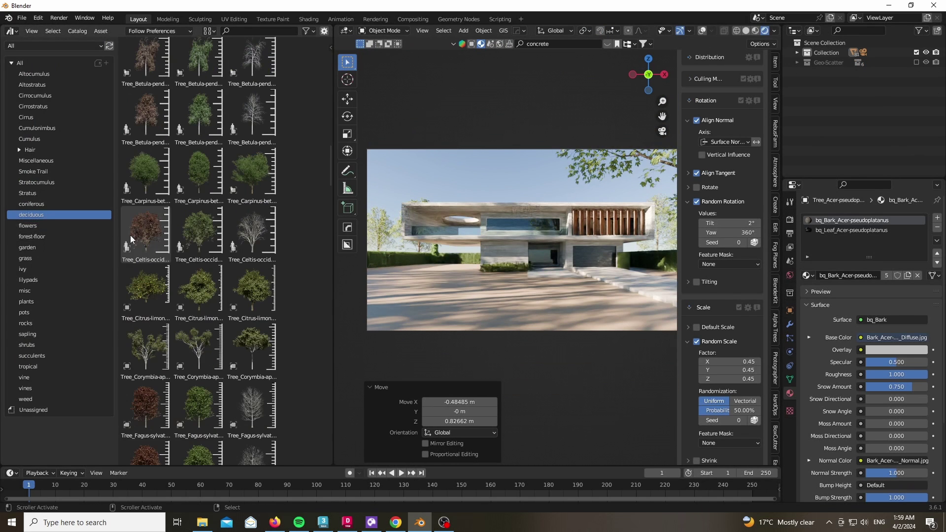
- Try a green deciduous Celtis tree in the foreground beside the house and delete it again
{"action": "left_click_drag", "start_coordinate": [199, 231], "coordinate": [385, 281]}
{"action": "key", "text": "Delete"}
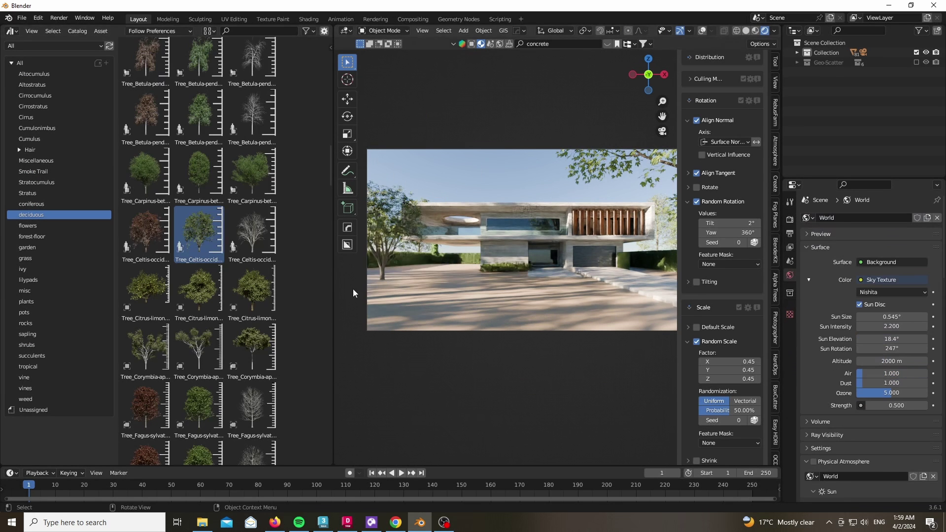
{"action": "left_click", "coordinate": [53, 226]}
- Place a tall green Pinus ponderosa from the coniferous assets in the foreground and shift it about 0.54 m in X and -0.45 m in Y
{"action": "left_click", "coordinate": [43, 206]}
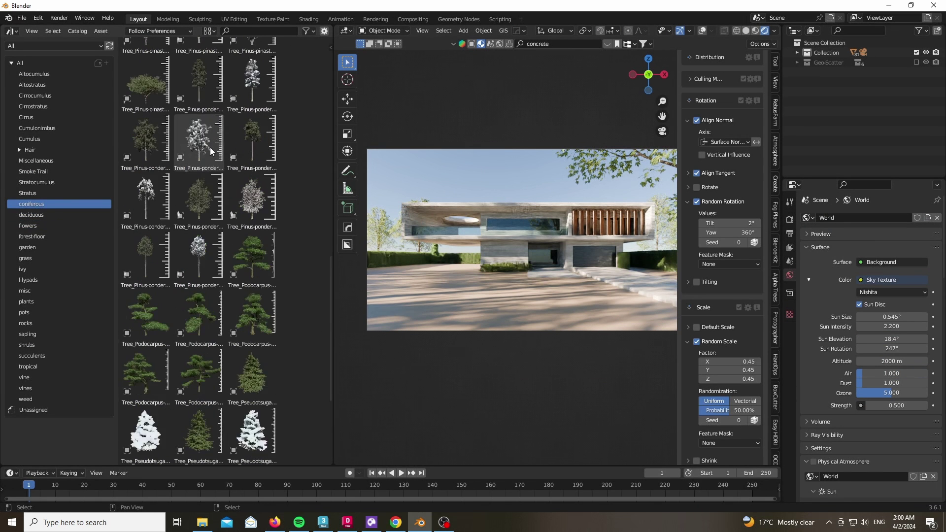
{"action": "left_click_drag", "start_coordinate": [210, 147], "coordinate": [478, 273]}
{"action": "left_click_drag", "start_coordinate": [383, 282], "coordinate": [382, 282]}
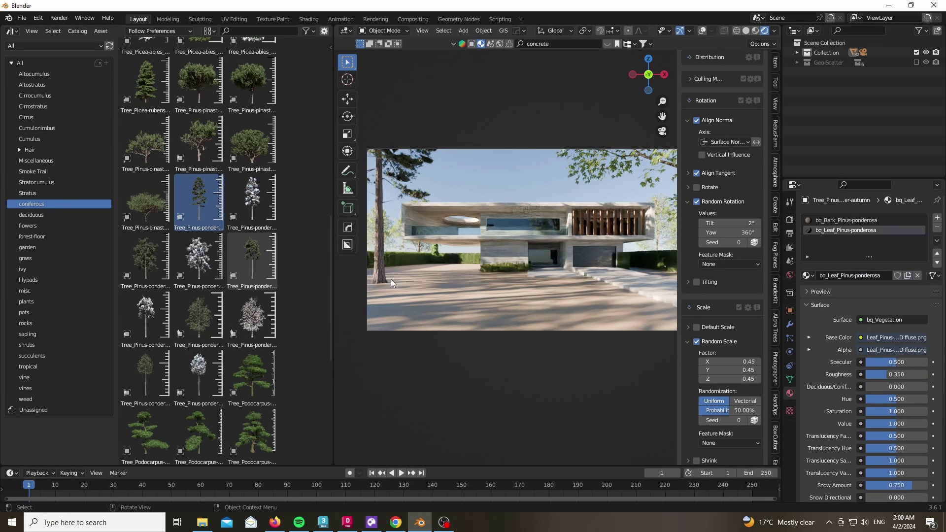
{"action": "key", "text": "g"}
{"action": "key", "text": "shift+z"}
{"action": "left_click", "coordinate": [367, 225]}
- Try a second Pinus ponderosa under the round roof opening, moving it horizontally, and delete it
{"action": "left_click_drag", "start_coordinate": [146, 374], "coordinate": [390, 279]}
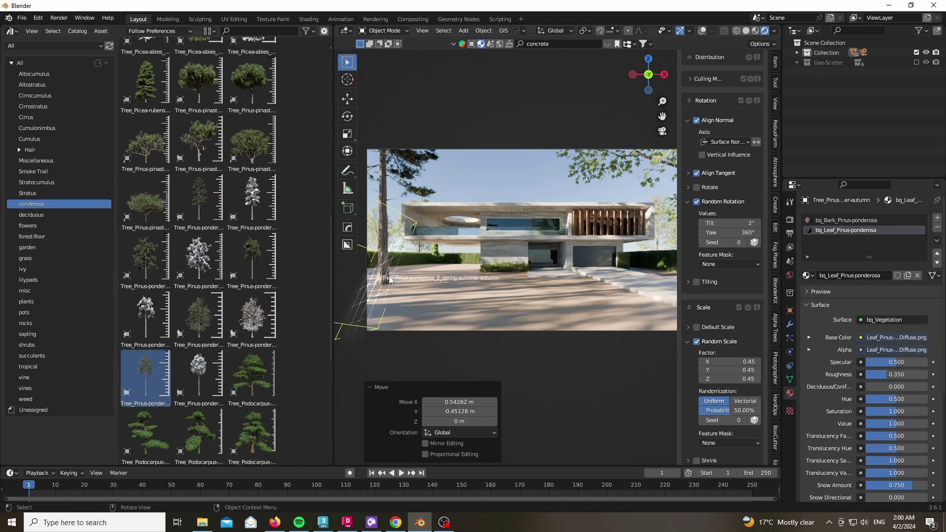
{"action": "left_click_drag", "start_coordinate": [463, 264], "coordinate": [468, 261]}
{"action": "scroll", "coordinate": [465, 267], "scroll_direction": "up", "scroll_amount": 6}
{"action": "key", "text": "g"}
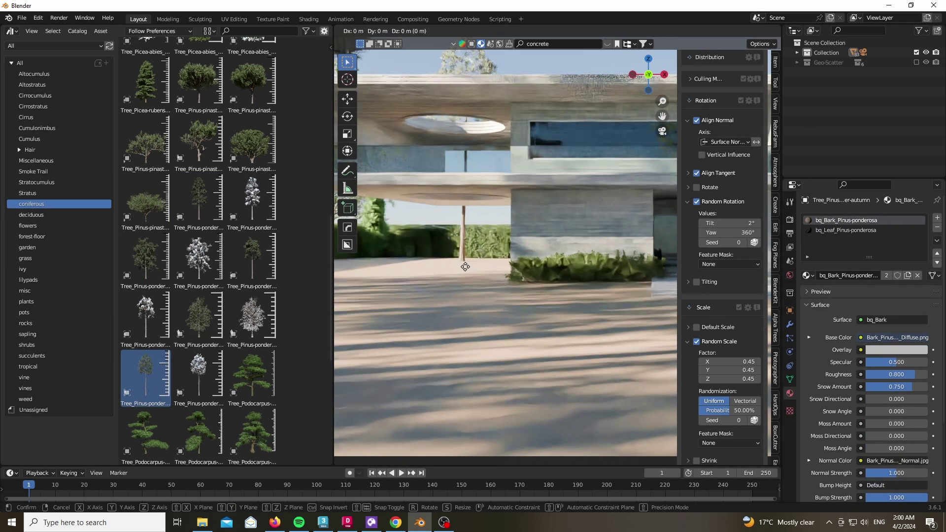
{"action": "key", "text": "shift+z"}
{"action": "left_click", "coordinate": [589, 266]}
{"action": "key", "text": "Delete"}
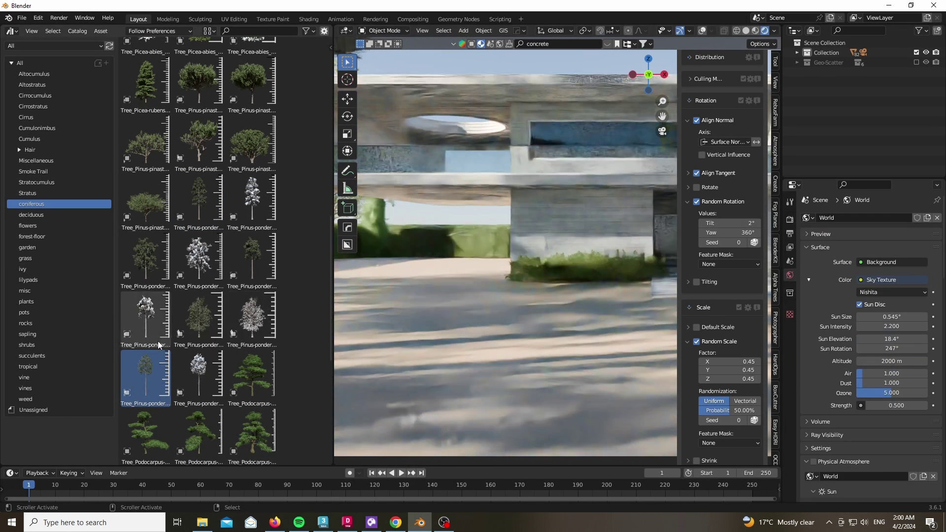
- Place two Podocarpus macrophyllus trees near the hedge below the overhang and another in the foreground near the pine
{"action": "scroll", "coordinate": [156, 343], "scroll_direction": "down", "scroll_amount": 3}
{"action": "left_click_drag", "start_coordinate": [140, 338], "coordinate": [466, 280]}
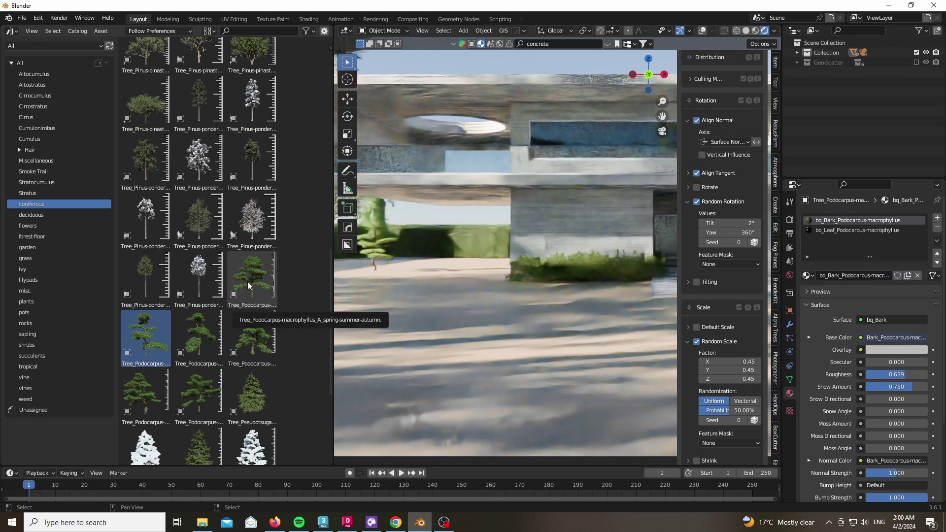
{"action": "left_click_drag", "start_coordinate": [247, 282], "coordinate": [447, 259]}
{"action": "scroll", "coordinate": [448, 259], "scroll_direction": "down", "scroll_amount": 3}
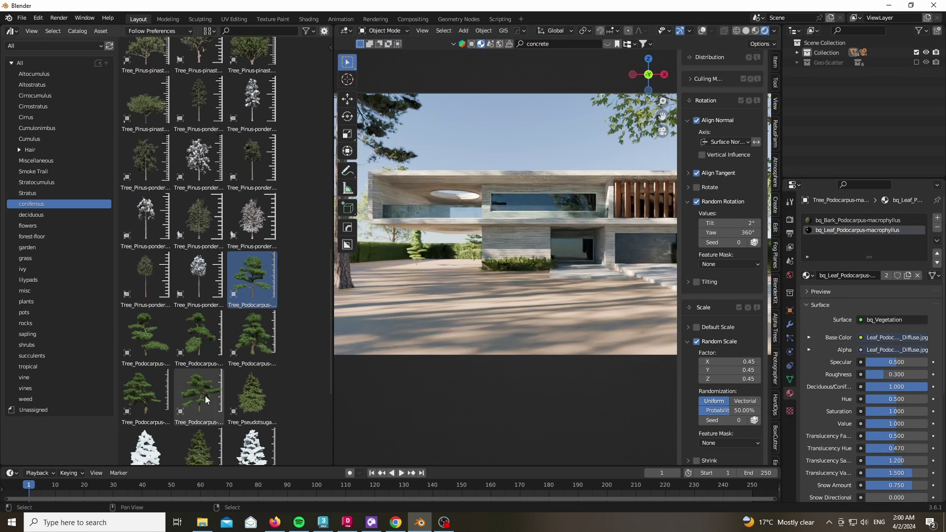
{"action": "left_click_drag", "start_coordinate": [205, 395], "coordinate": [385, 299]}
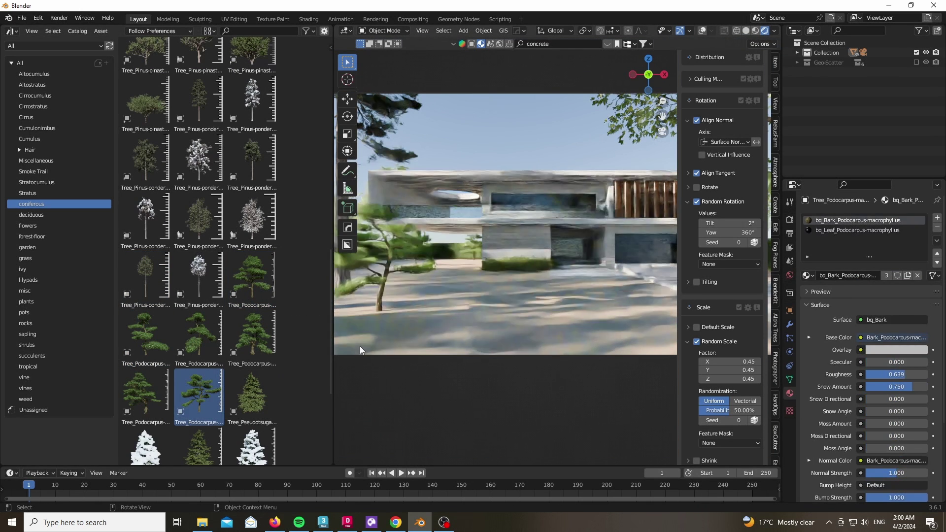
- Place another Podocarpus macrophyllus beside the hedge past the driveway and one next to the concrete wall under the overhang
{"action": "middle_click_drag", "start_coordinate": [359, 346], "coordinate": [593, 335], "text": "shift"}
{"action": "scroll", "coordinate": [593, 335], "scroll_direction": "up", "scroll_amount": 1}
{"action": "left_click_drag", "start_coordinate": [145, 394], "coordinate": [561, 278]}
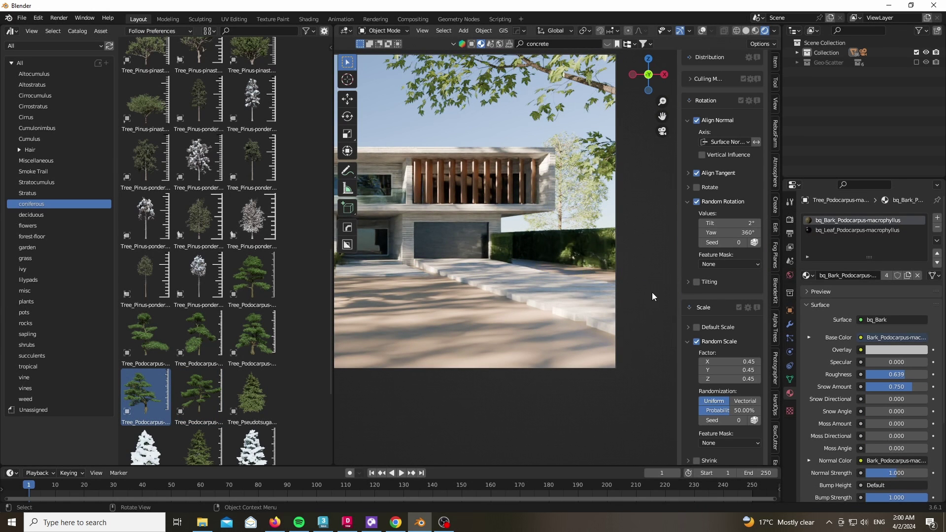
{"action": "scroll", "coordinate": [669, 279], "scroll_direction": "down", "scroll_amount": 3}
{"action": "scroll", "coordinate": [360, 355], "scroll_direction": "up", "scroll_amount": 2}
{"action": "left_click_drag", "start_coordinate": [199, 394], "coordinate": [435, 233]}
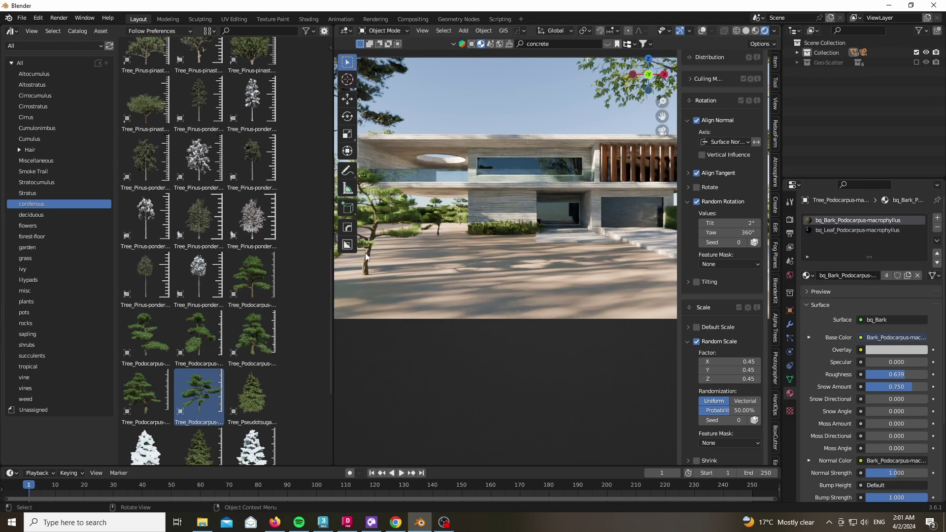
- Show the viewport overlays, rotate the foreground Podocarpus -104° about Z and reposition it horizontally
{"action": "left_click", "coordinate": [703, 31]}
{"action": "key", "text": "r"}
{"action": "key", "text": "z"}
{"action": "left_click", "coordinate": [498, 310]}
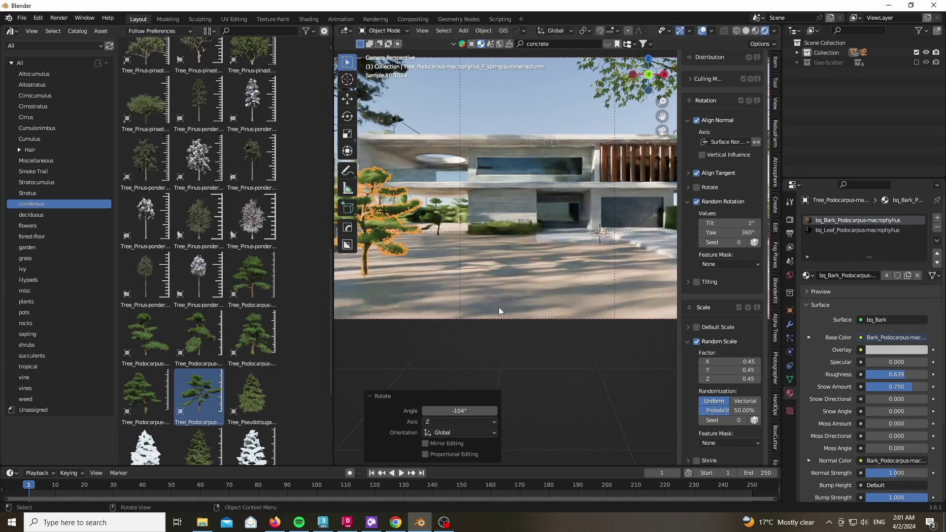
{"action": "key", "text": "g"}
{"action": "key", "text": "shift+z"}
{"action": "left_click", "coordinate": [776, 415]}
- Shrink the asset browser area and delete the surplus Podocarpus tree between the two others under the overhang
{"action": "left_click_drag", "start_coordinate": [333, 317], "coordinate": [15, 296]}
{"action": "scroll", "coordinate": [384, 268], "scroll_direction": "down", "scroll_amount": 4}
{"action": "left_click", "coordinate": [352, 78]}
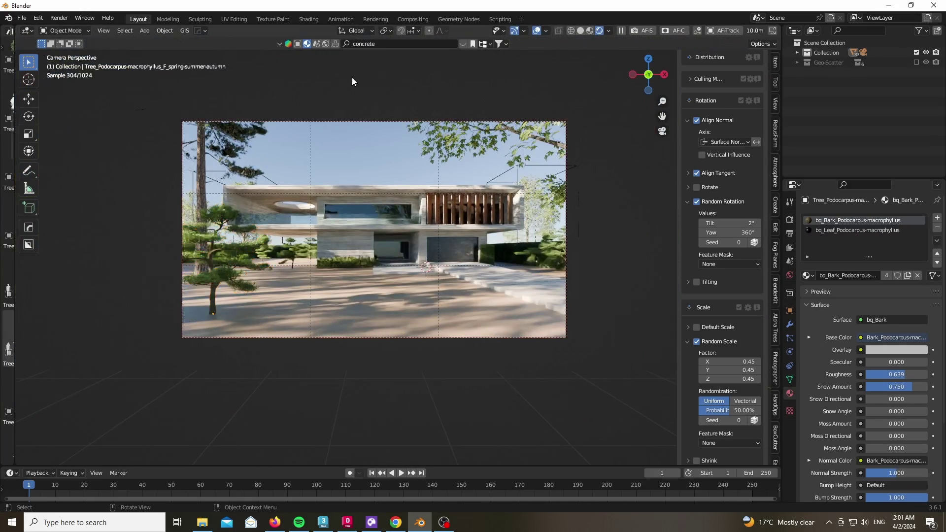
{"action": "scroll", "coordinate": [127, 232], "scroll_direction": "up", "scroll_amount": 1}
{"action": "scroll", "coordinate": [264, 271], "scroll_direction": "up", "scroll_amount": 6}
{"action": "left_click", "coordinate": [288, 264]}
{"action": "key", "text": "x"}
{"action": "left_click", "coordinate": [301, 254]}
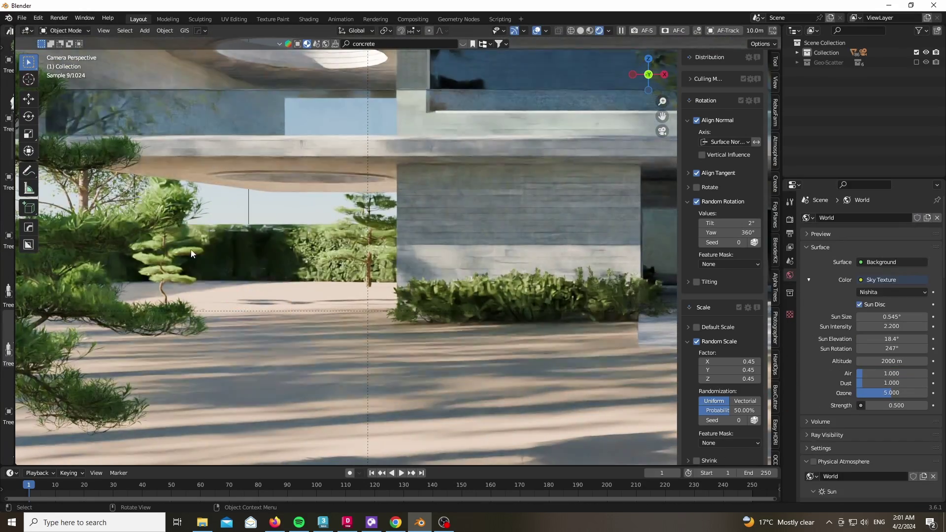
- Move the small Podocarpus near the hedge about -0.22 m in X and 5.04 m in Y
{"action": "left_click", "coordinate": [156, 259]}
{"action": "key", "text": "g"}
{"action": "key", "text": "shift+z"}
{"action": "left_click", "coordinate": [271, 251]}
{"action": "scroll", "coordinate": [271, 250], "scroll_direction": "down", "scroll_amount": 7}
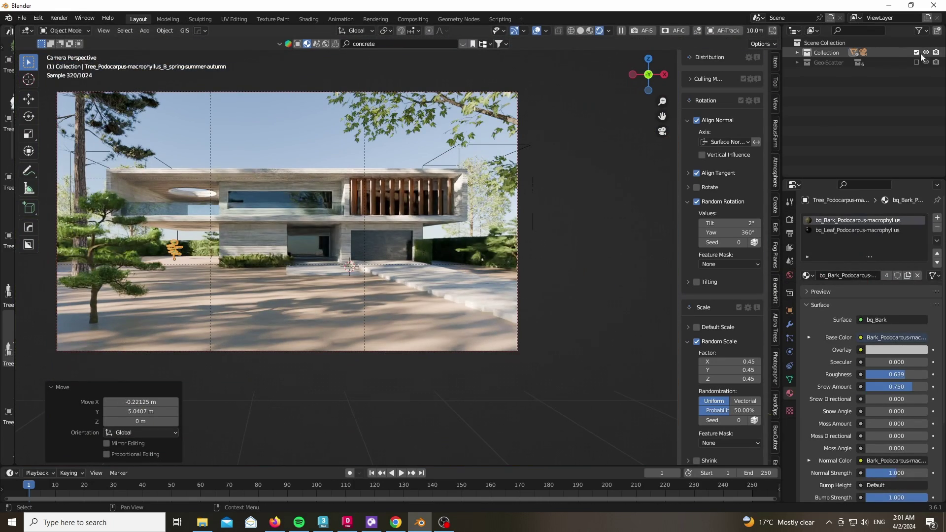
- Include the Geo-Scatter collection again, deselect everything and hide the viewport overlays
{"action": "left_click", "coordinate": [917, 62]}
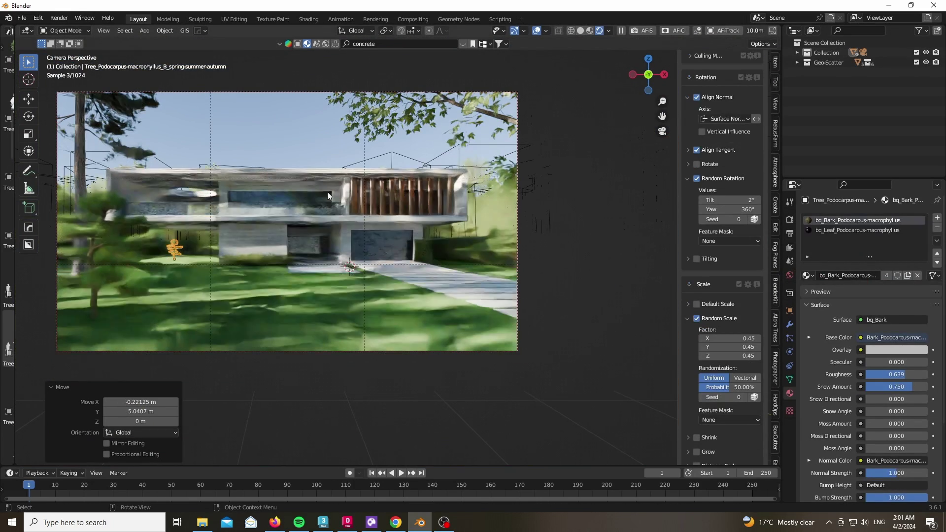
{"action": "key", "text": "alt+a"}
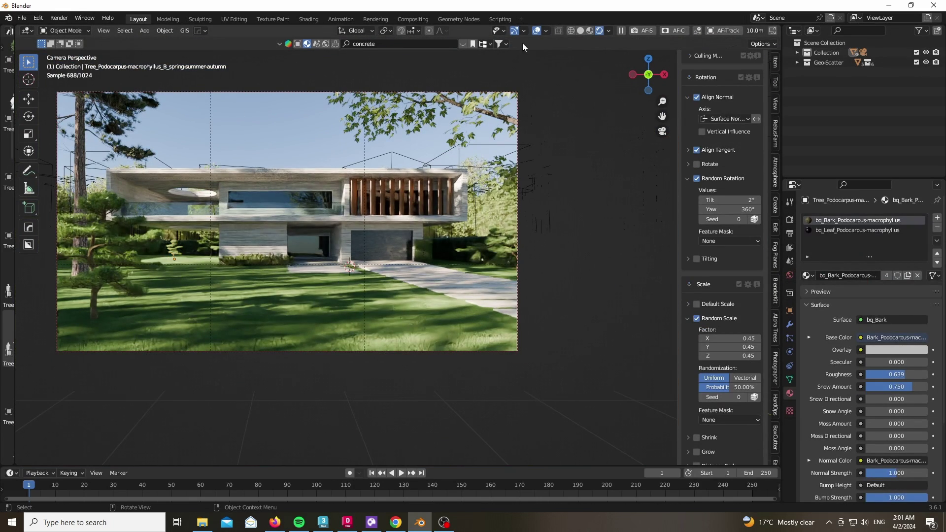
{"action": "scroll", "coordinate": [108, 133], "scroll_direction": "up", "scroll_amount": 1}
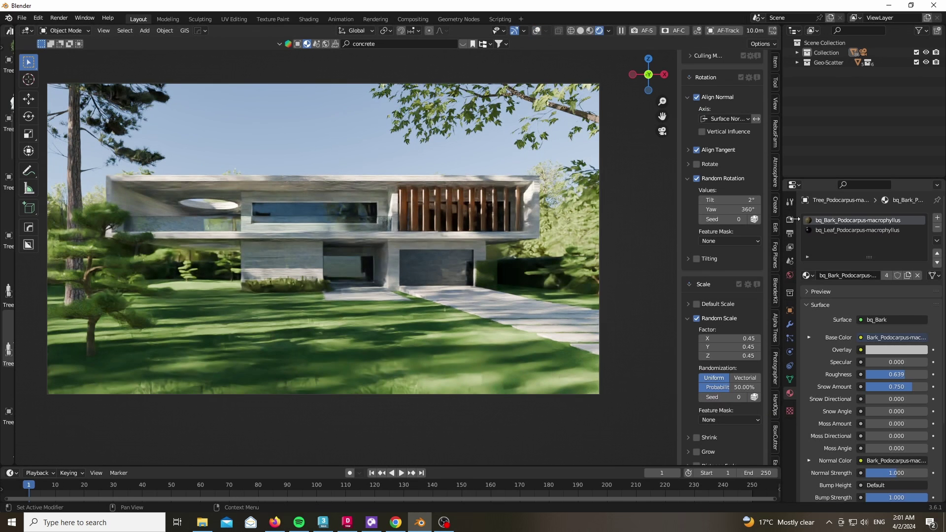
- Set the render's color management Look to Punchy
{"action": "left_click", "coordinate": [790, 219]}
{"action": "scroll", "coordinate": [849, 426], "scroll_direction": "down", "scroll_amount": 5}
{"action": "left_click", "coordinate": [884, 444]}
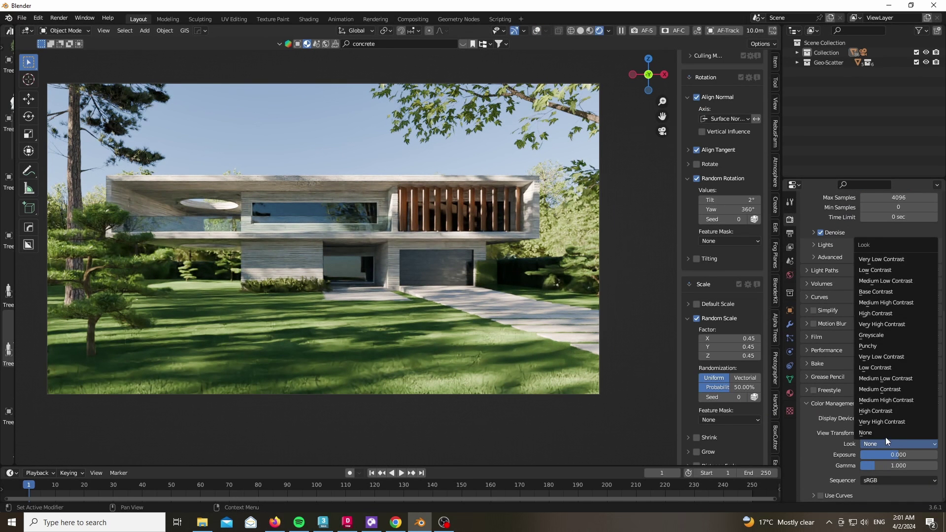
{"action": "key", "text": "Return"}
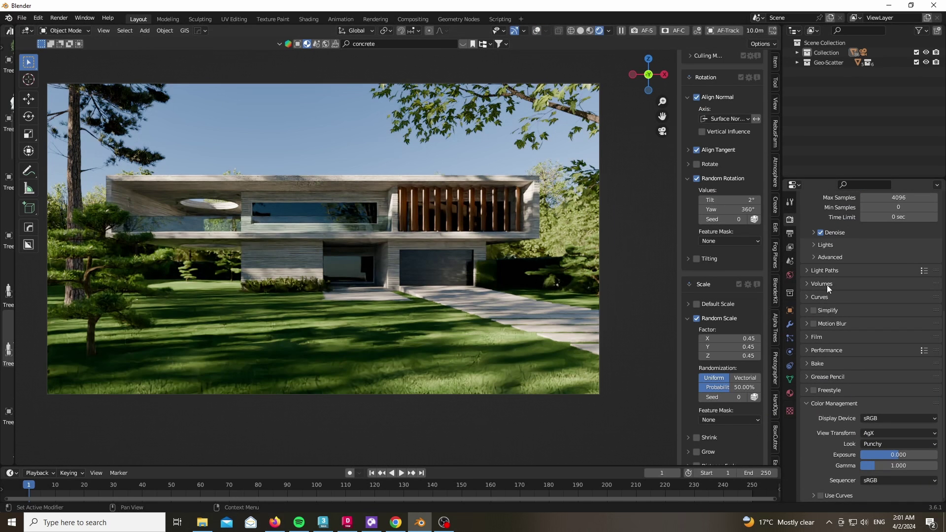
- Raise the World background Strength to 1.000
{"action": "left_click", "coordinate": [790, 275]}
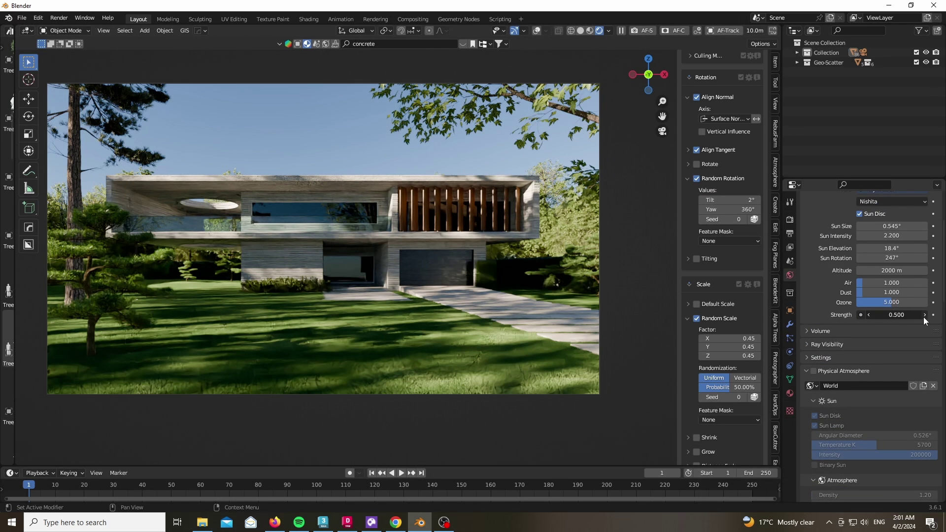
{"action": "double_click", "coordinate": [924, 318]}
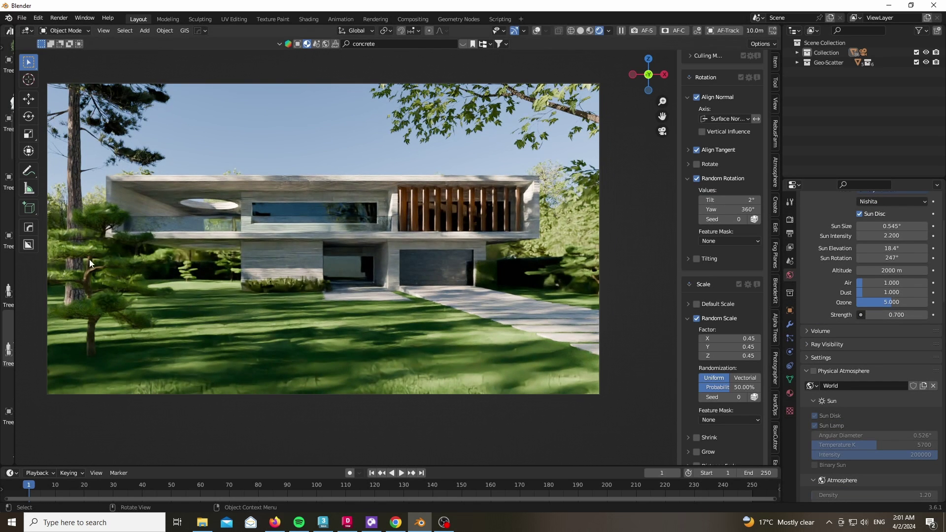
{"action": "left_click", "coordinate": [923, 315]}
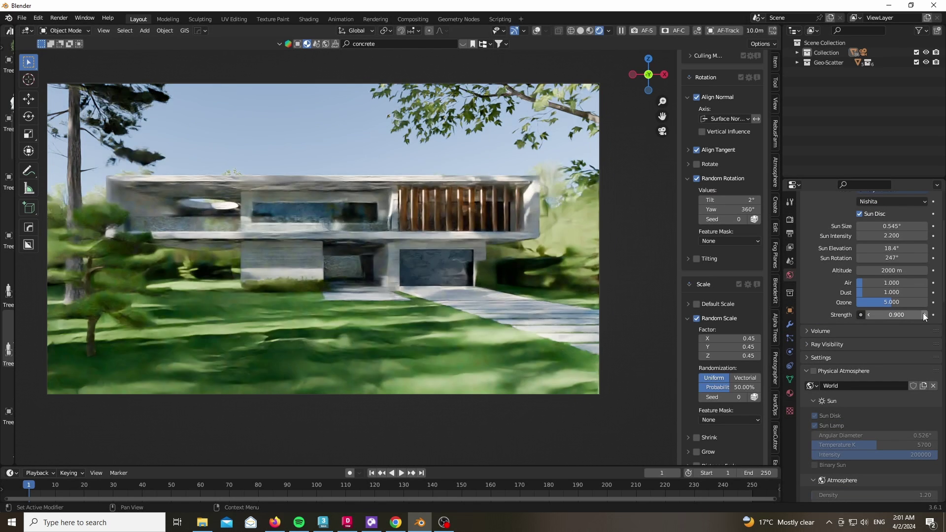
{"action": "left_click", "coordinate": [924, 315]}
- Try sky Ozone values of 3.000 and 1.980, settle on 3.000, and widen the asset browser area
{"action": "double_click", "coordinate": [903, 303]}
{"action": "key", "text": "Return"}
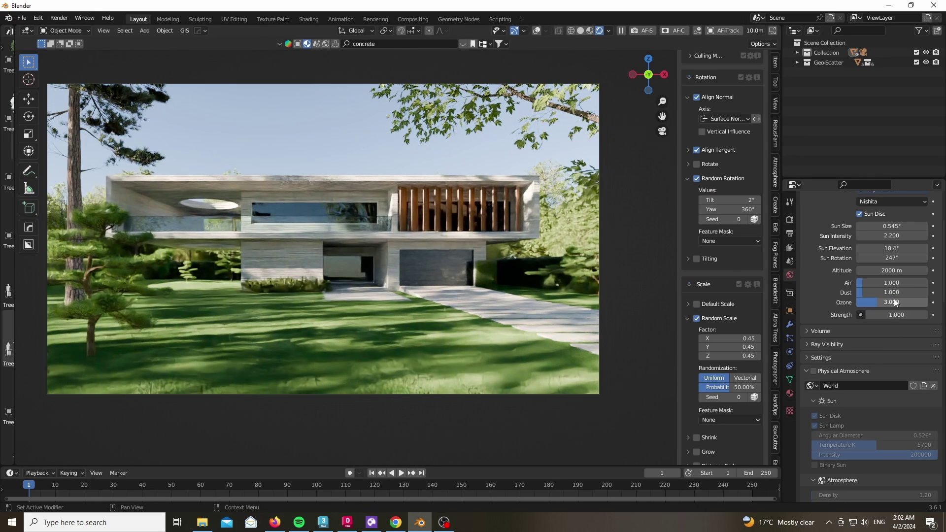
{"action": "left_click_drag", "start_coordinate": [899, 301], "coordinate": [875, 300]}
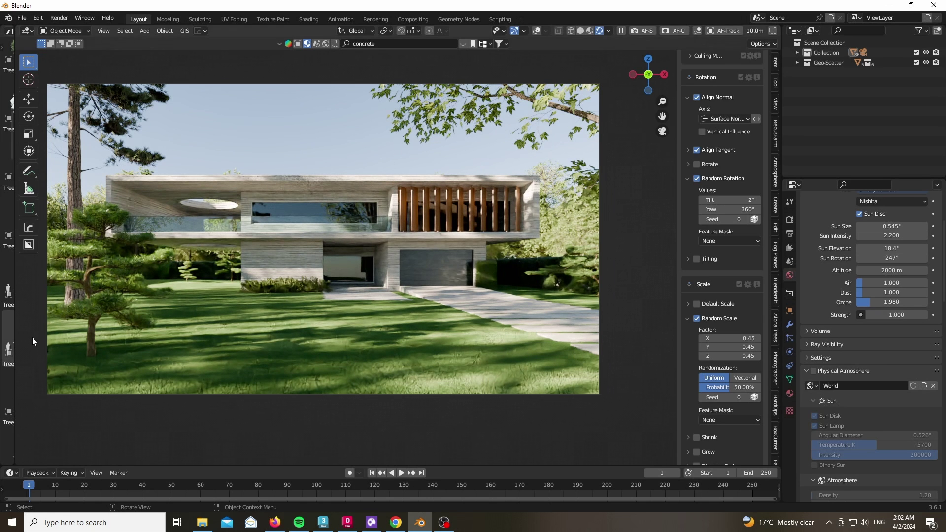
{"action": "left_click_drag", "start_coordinate": [16, 328], "coordinate": [345, 306]}
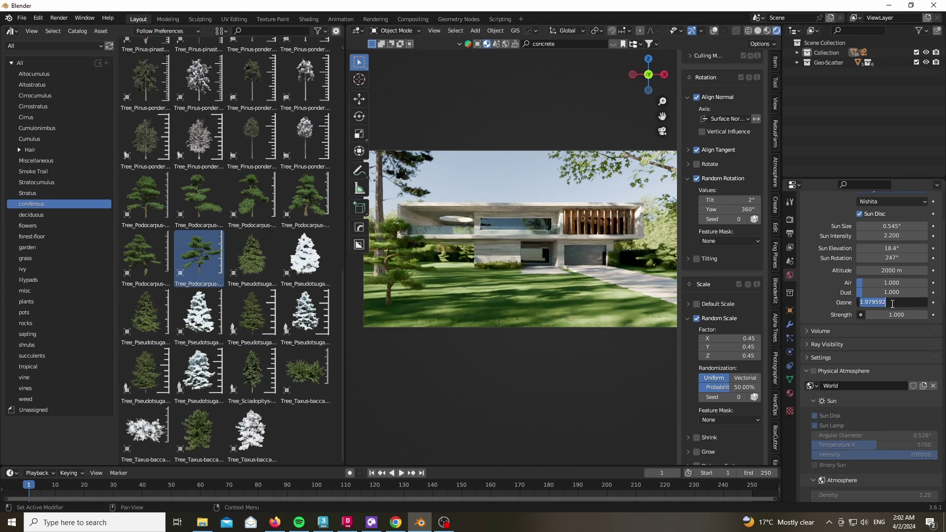
{"action": "key", "text": "Return"}
- Switch the asset browser area to the Shader Editor and bring up the World node tree
{"action": "left_click", "coordinate": [11, 30]}
{"action": "left_click", "coordinate": [29, 102]}
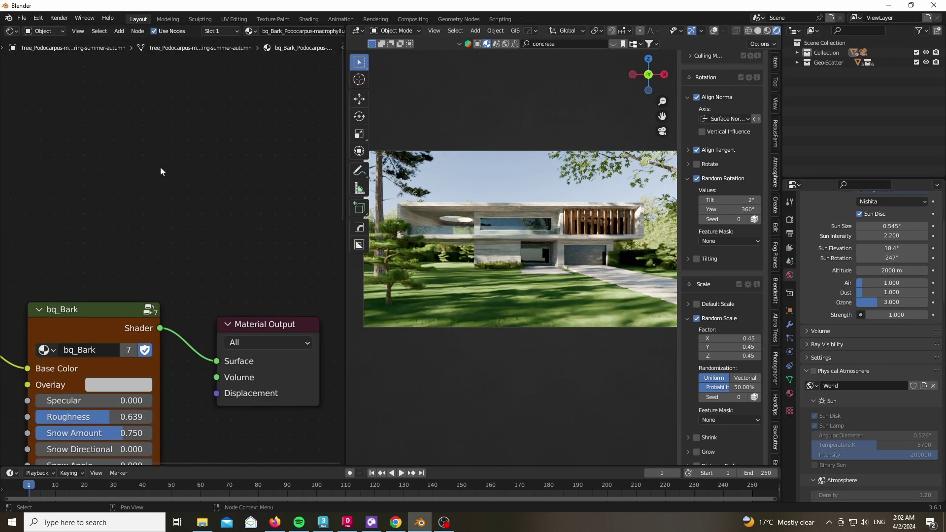
{"action": "key", "text": "n"}
{"action": "left_click", "coordinate": [48, 54]}
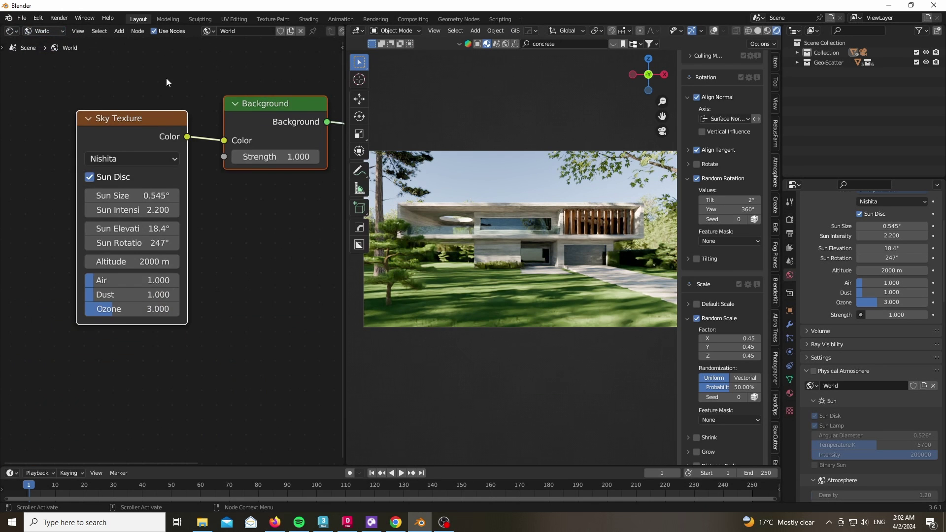
{"action": "scroll", "coordinate": [167, 78], "scroll_direction": "down", "scroll_amount": 6}
{"action": "left_click_drag", "start_coordinate": [23, 72], "coordinate": [254, 151]}
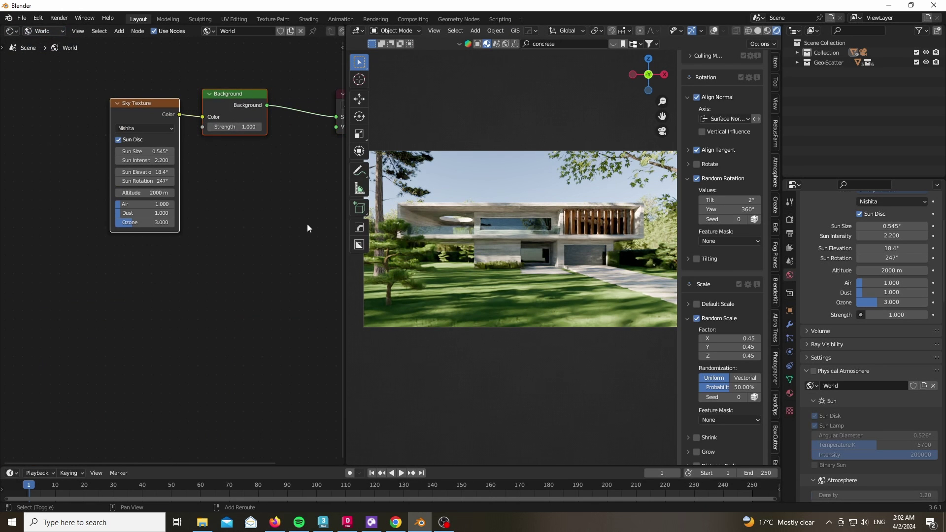
- Duplicate the Sky Texture and Background nodes and place the copies below the originals
{"action": "key", "text": "shift+d"}
{"action": "left_click", "coordinate": [307, 410]}
{"action": "scroll", "coordinate": [222, 156], "scroll_direction": "down", "scroll_amount": 5, "text": "ctrl"}
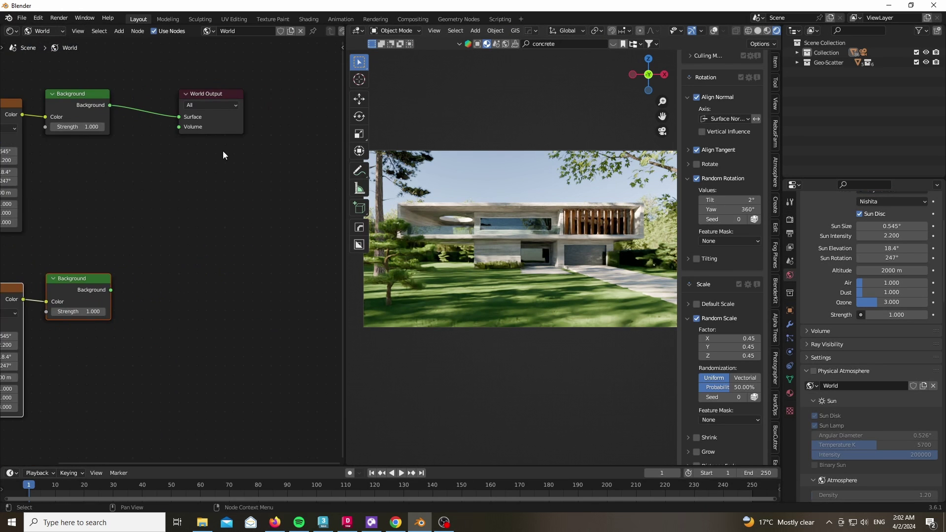
- Move the World Output aside and insert a Mix Shader between the upper Background and the World Output
{"action": "left_click_drag", "start_coordinate": [220, 114], "coordinate": [321, 126]}
{"action": "key", "text": "shift+a"}
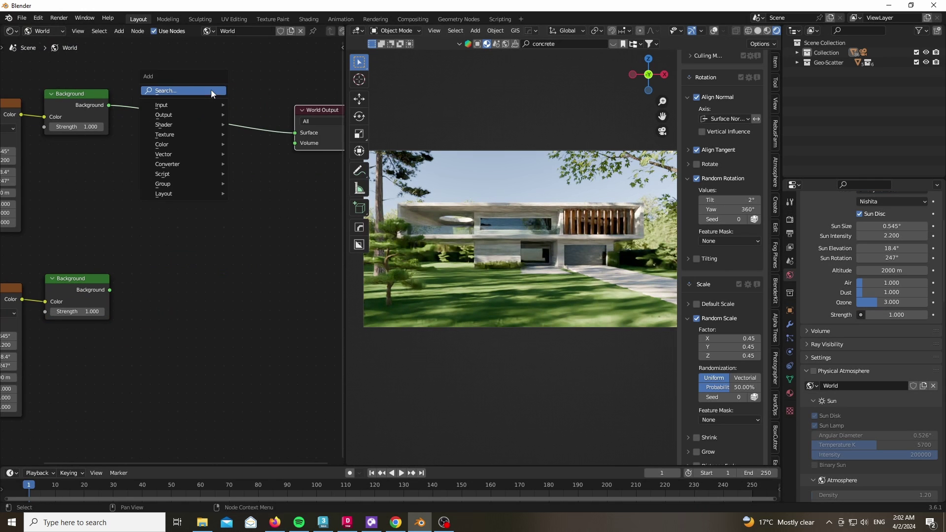
{"action": "left_click", "coordinate": [211, 90]}
{"action": "type", "text": "mix"}
{"action": "left_click", "coordinate": [230, 122]}
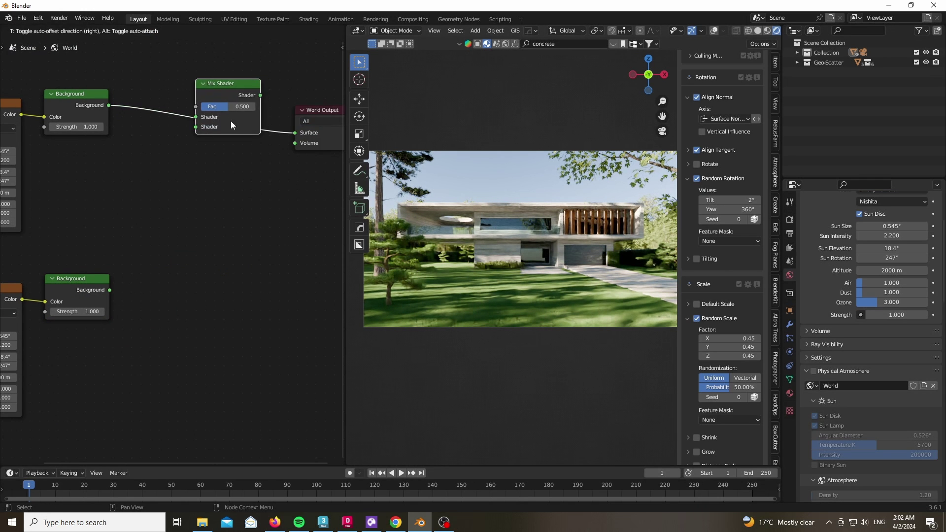
{"action": "left_click", "coordinate": [230, 120]}
- Add a Light Path node above the sky nodes and connect Is Camera Ray to the Mix Shader's Fac input
{"action": "middle_click_drag", "start_coordinate": [133, 60], "coordinate": [166, 124]}
{"action": "key", "text": "shift+a"}
{"action": "left_click", "coordinate": [164, 120]}
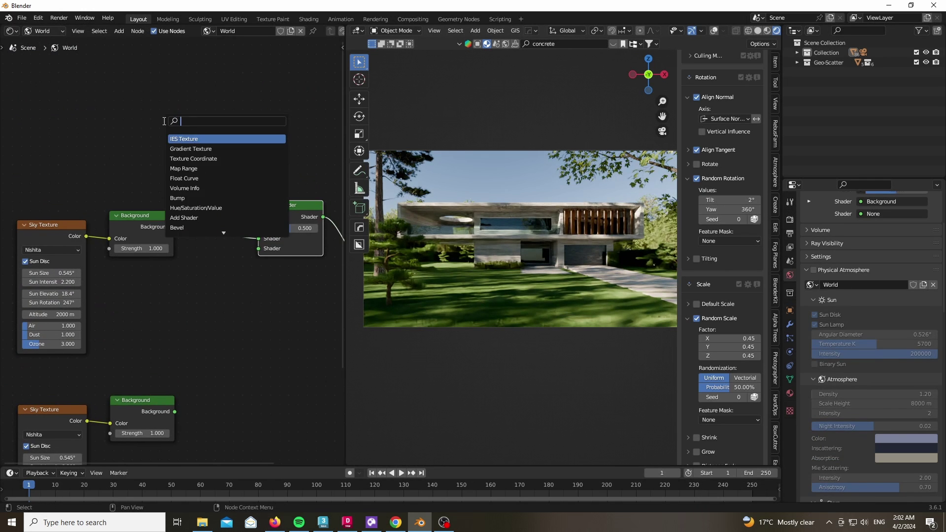
{"action": "type", "text": "ligh"}
{"action": "key", "text": "Return"}
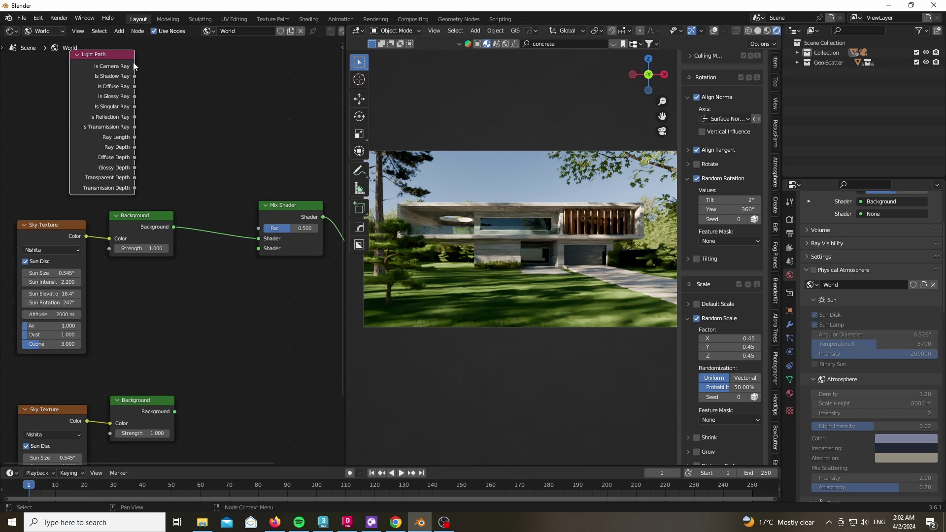
{"action": "left_click_drag", "start_coordinate": [264, 249], "coordinate": [262, 226]}
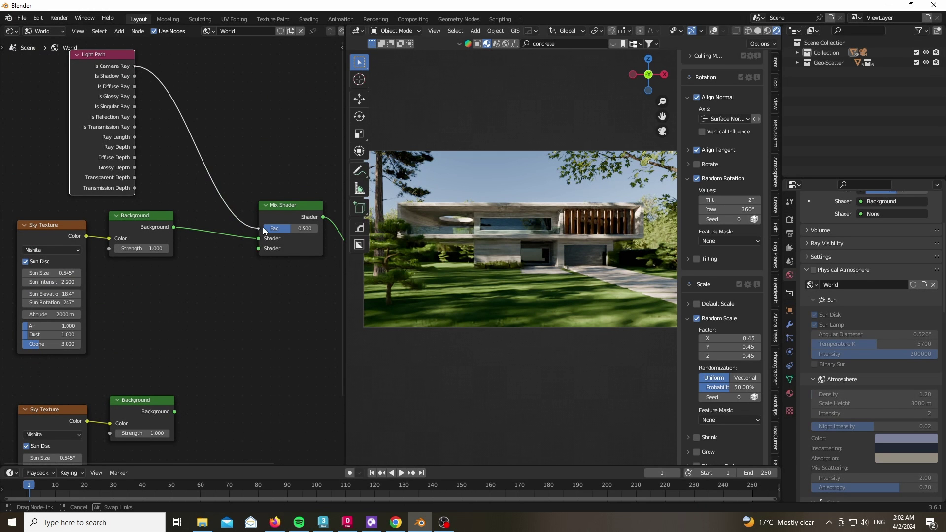
- Connect the duplicated Background to the second Shader input of the Mix Shader
{"action": "left_click_drag", "start_coordinate": [187, 400], "coordinate": [258, 249]}
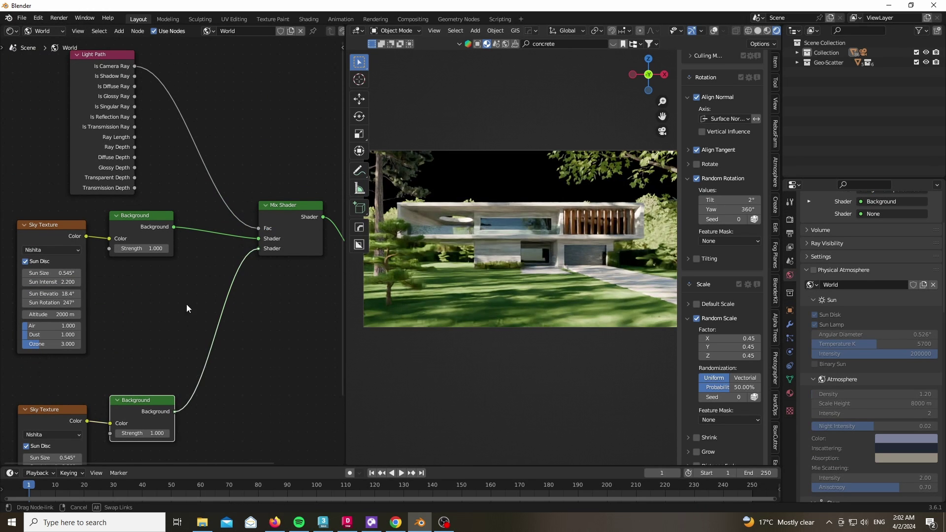
{"action": "middle_click_drag", "start_coordinate": [169, 326], "coordinate": [201, 198]}
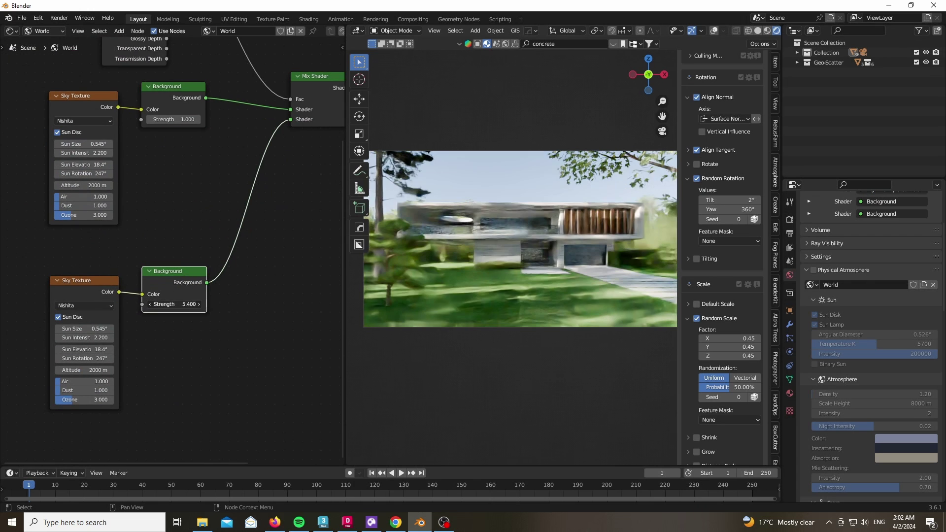
{"action": "scroll", "coordinate": [30, 446], "scroll_direction": "up", "scroll_amount": 3}
{"action": "scroll", "coordinate": [315, 336], "scroll_direction": "down", "scroll_amount": 2}
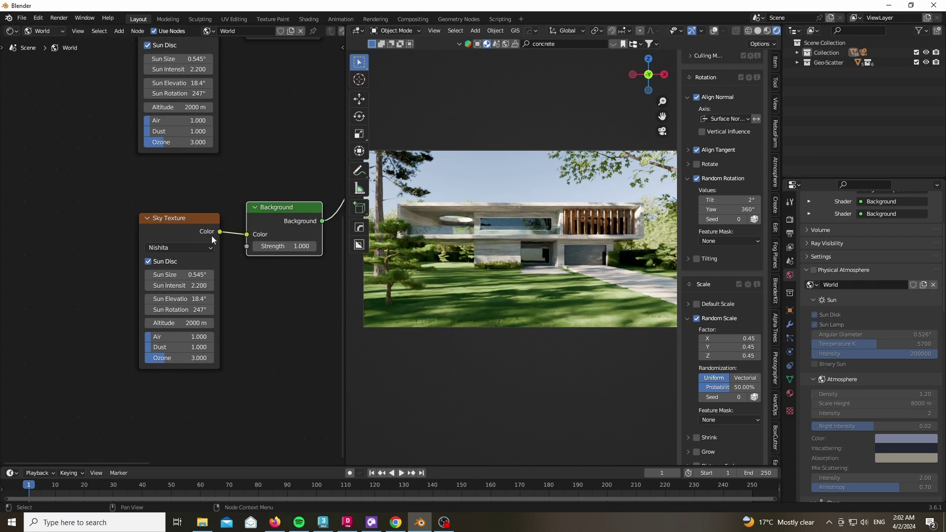
- Set the lower Sky Texture's Ozone to 7.769 and move the node away from its Background to make room
{"action": "left_click", "coordinate": [211, 235]}
{"action": "key", "text": "g"}
{"action": "left_click", "coordinate": [1, 206]}
{"action": "left_click_drag", "start_coordinate": [127, 357], "coordinate": [170, 358]}
{"action": "left_click_drag", "start_coordinate": [180, 229], "coordinate": [70, 233]}
- Insert a Hue/Saturation/Value node between the lower Sky Texture and its Background
{"action": "key", "text": "shift+a"}
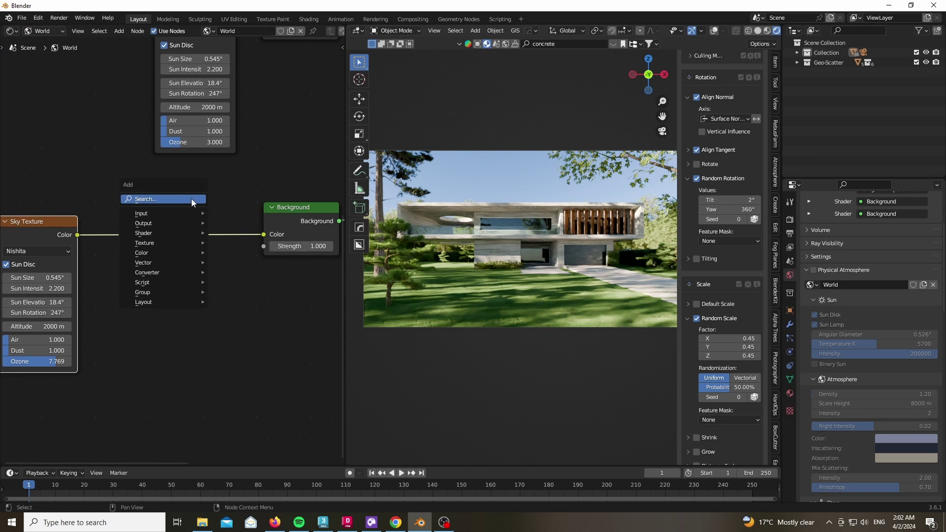
{"action": "type", "text": "h7"}
{"action": "key", "text": "BackSpace"}
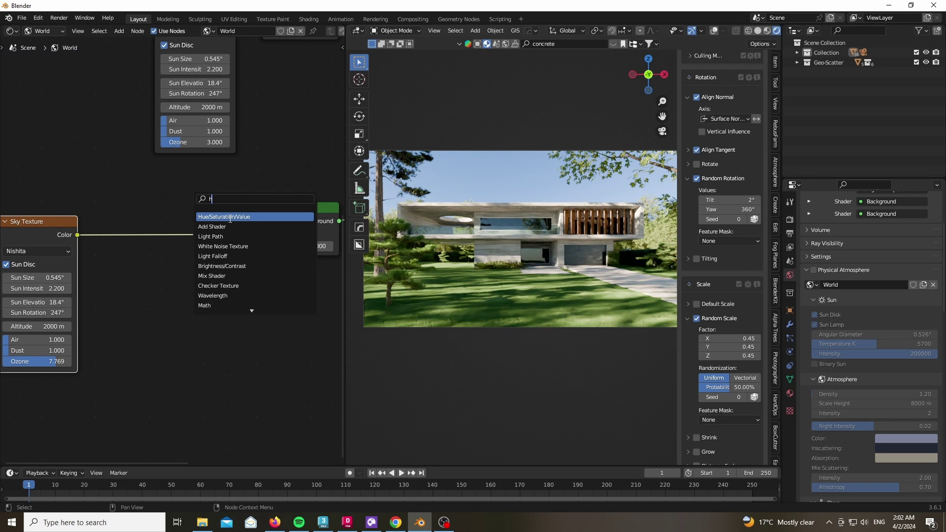
{"action": "type", "text": "u"}
{"action": "key", "text": "Return"}
{"action": "left_click", "coordinate": [152, 274]}
{"action": "scroll", "coordinate": [149, 315], "scroll_direction": "up", "scroll_amount": 1}
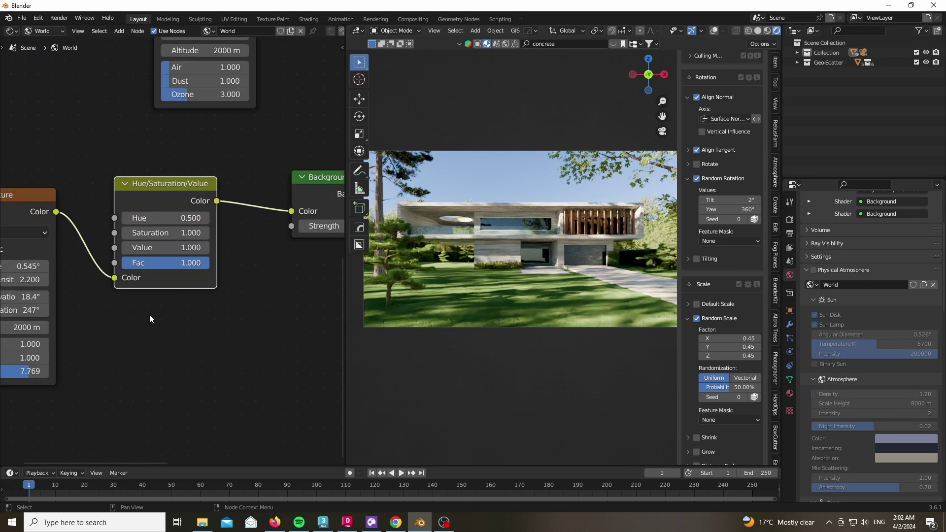
- Set the Hue/Saturation/Value node to Hue 0.490, Saturation 1.570 and Value 0.590
{"action": "left_click_drag", "start_coordinate": [163, 232], "coordinate": [205, 232]}
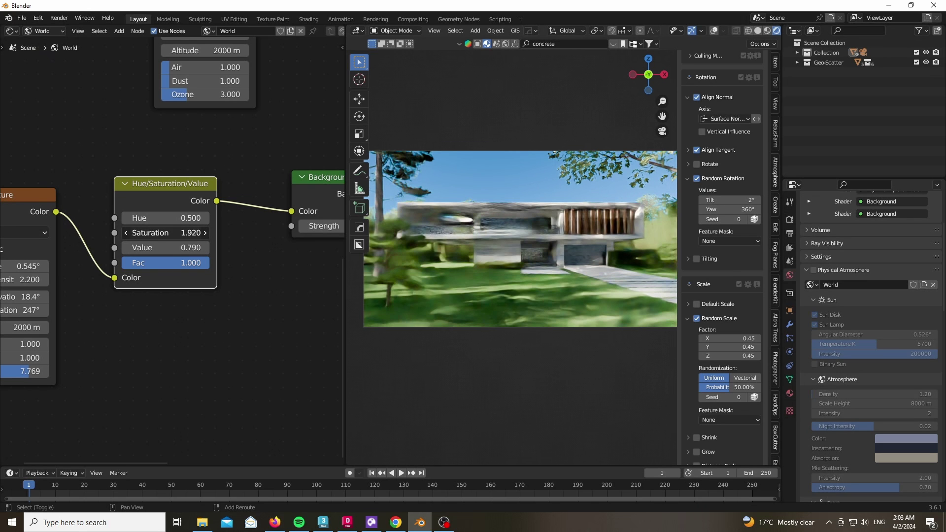
{"action": "scroll", "coordinate": [177, 359], "scroll_direction": "up", "scroll_amount": 3}
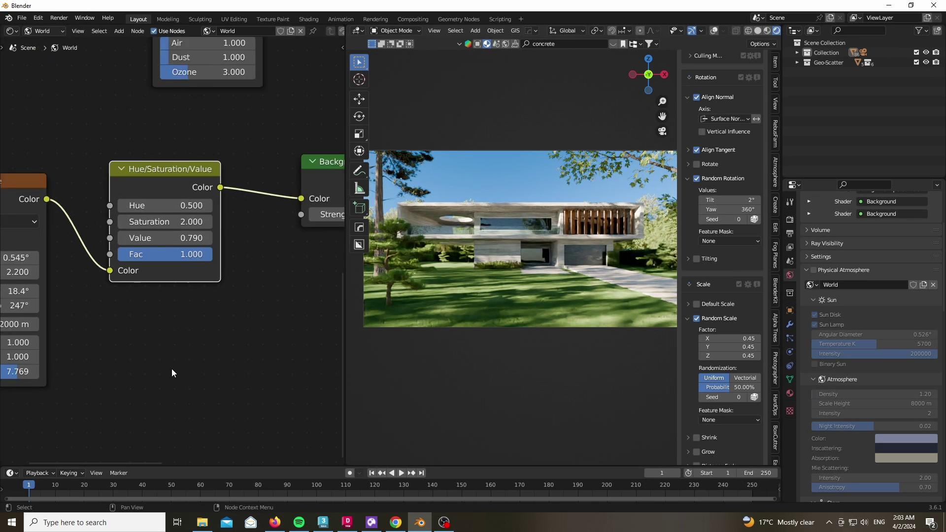
{"action": "left_click_drag", "start_coordinate": [197, 237], "coordinate": [196, 196]}
- Set the upper Sky Texture's Sun Elevation to 23.6° and its Sun Rotation to 246°
{"action": "scroll", "coordinate": [197, 197], "scroll_direction": "down", "scroll_amount": 7}
{"action": "middle_click_drag", "start_coordinate": [224, 165], "coordinate": [177, 285]}
{"action": "scroll", "coordinate": [183, 266], "scroll_direction": "up", "scroll_amount": 1}
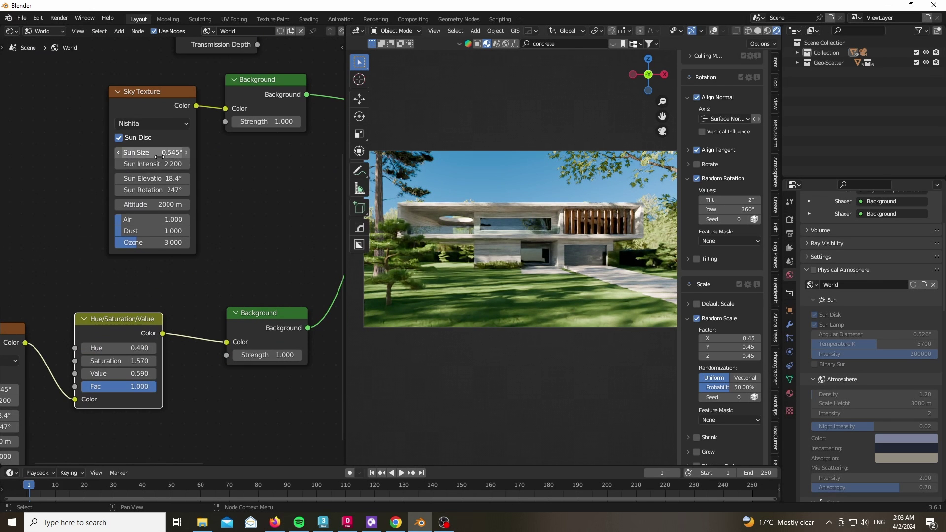
{"action": "mouse_move", "coordinate": [154, 178]}
{"action": "left_mouse_down"}
{"action": "mouse_move", "coordinate": [170, 178]}
{"action": "mouse_move", "coordinate": [152, 190]}
{"action": "left_mouse_up"}
- Show the overlays and move the foreground podocarpus tree horizontally by about 0.38 m in X and -0.55 m in Y
{"action": "left_click", "coordinate": [390, 289]}
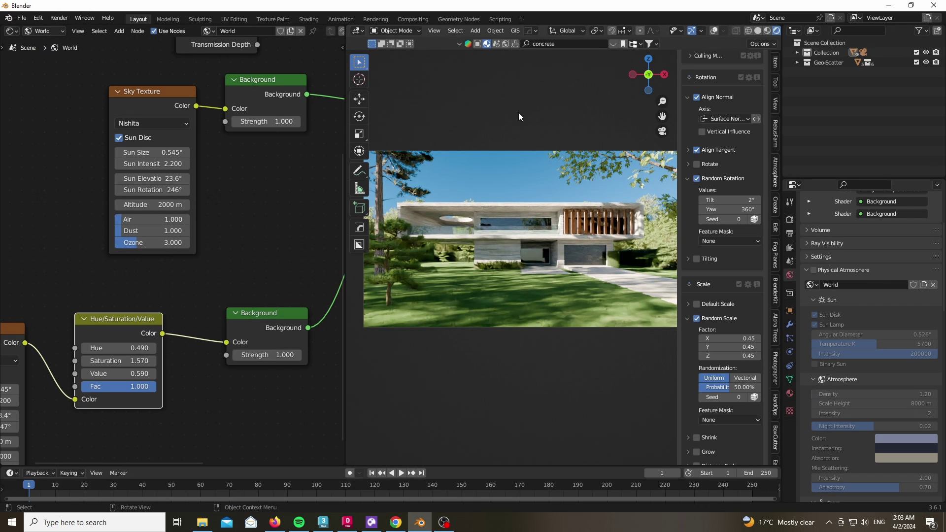
{"action": "left_click", "coordinate": [713, 30]}
{"action": "key", "text": "g"}
{"action": "key", "text": "shift+z"}
{"action": "left_click", "coordinate": [397, 351]}
- Set the upper Background node's Strength to 0.7
{"action": "middle_click_drag", "start_coordinate": [294, 179], "coordinate": [217, 274]}
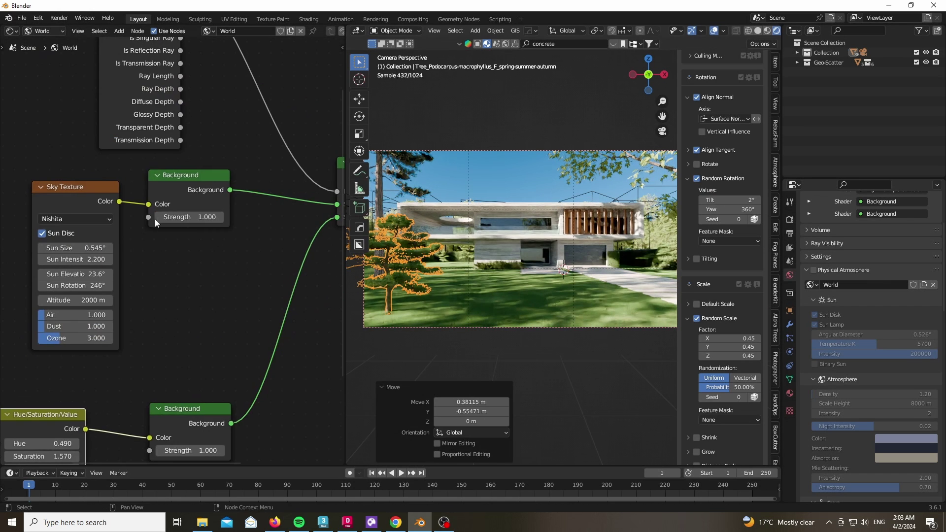
{"action": "left_click", "coordinate": [155, 219]}
{"action": "type", "text": "0.7"}
{"action": "key", "text": "Return"}
- Bring up the render color management settings, hide the overlays and sidebar, and widen the 3D viewport over the node editor
{"action": "left_click", "coordinate": [789, 219]}
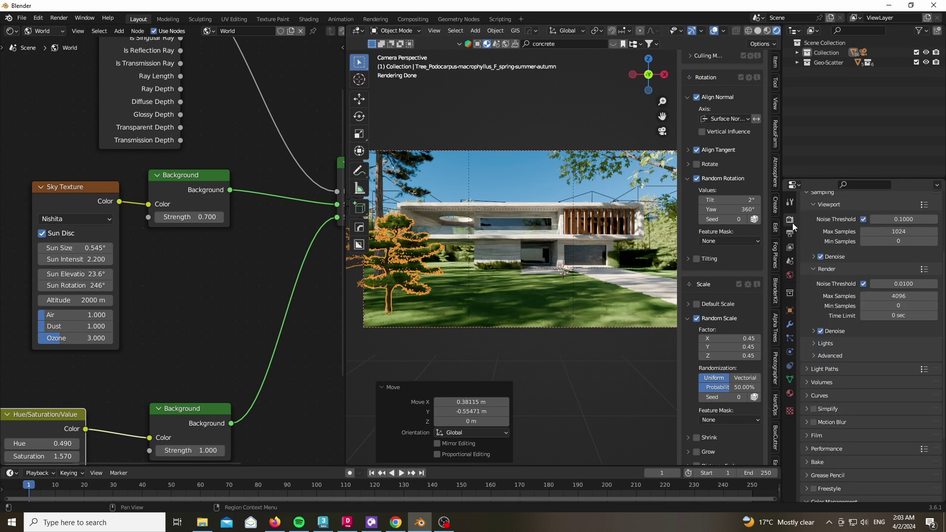
{"action": "scroll", "coordinate": [877, 394], "scroll_direction": "down", "scroll_amount": 5}
{"action": "left_click", "coordinate": [712, 31]}
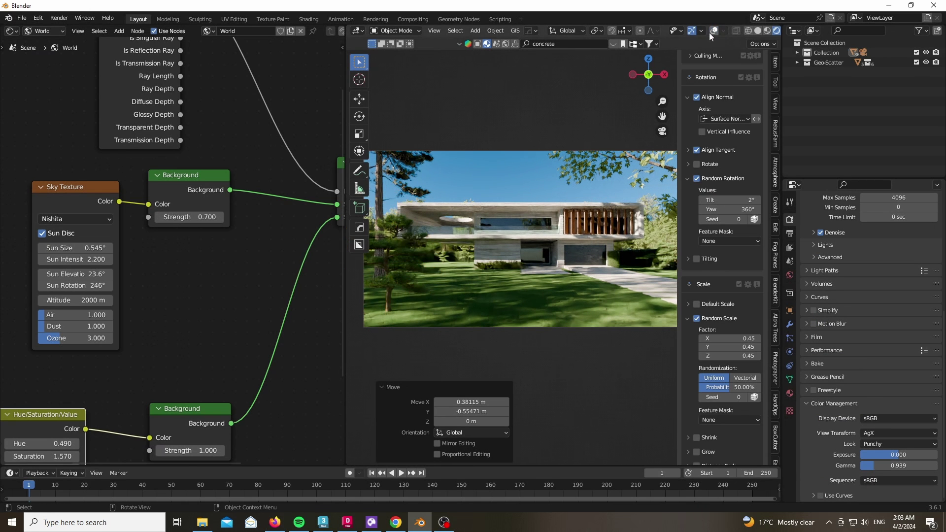
{"action": "key", "text": "n"}
{"action": "left_click_drag", "start_coordinate": [345, 295], "coordinate": [14, 296]}
{"action": "scroll", "coordinate": [209, 305], "scroll_direction": "down", "scroll_amount": 1}
{"action": "middle_click_drag", "start_coordinate": [210, 305], "coordinate": [241, 318], "text": "shift"}
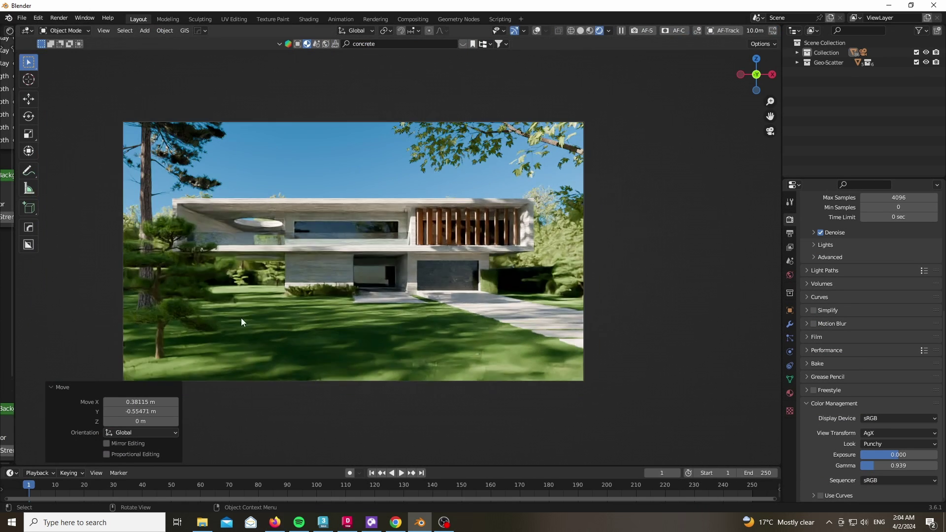
{"action": "scroll", "coordinate": [241, 322], "scroll_direction": "up", "scroll_amount": 1}
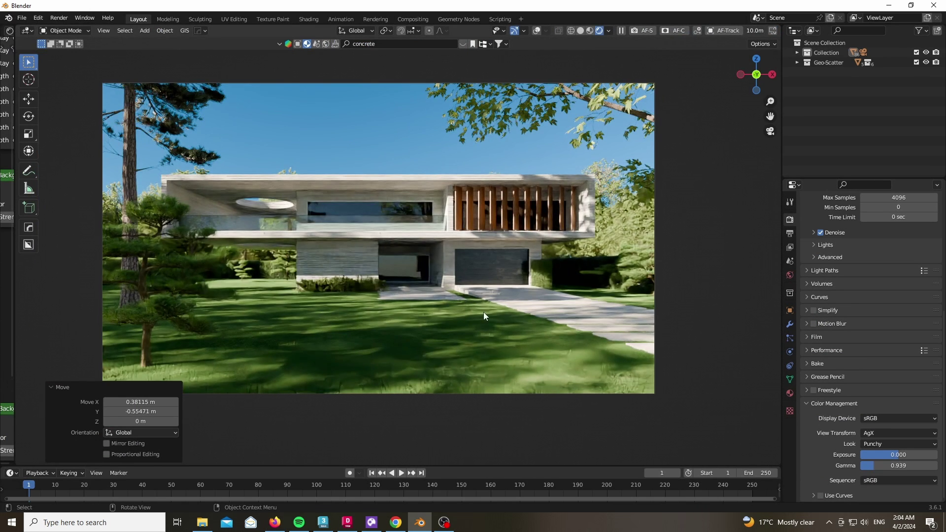
{"action": "middle_click_drag", "start_coordinate": [488, 300], "coordinate": [496, 323], "text": "shift"}
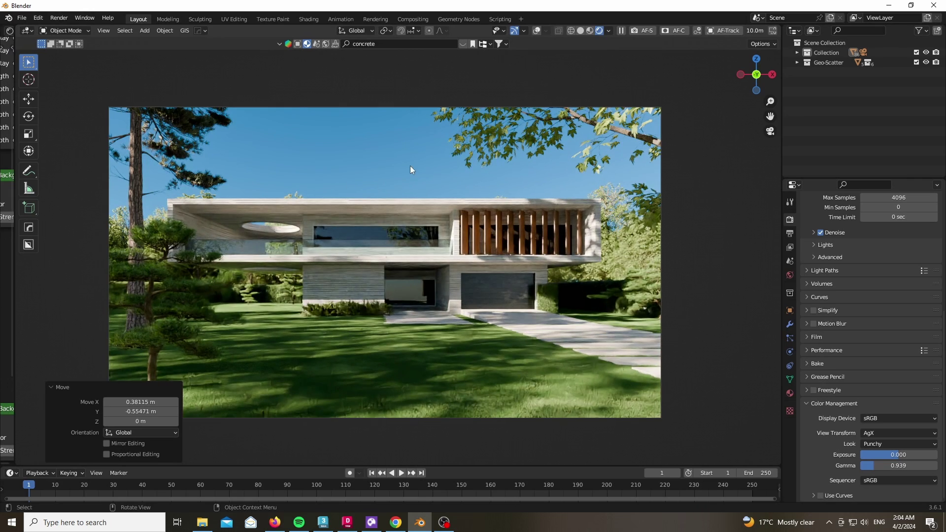
- Raise the tree with the overhanging leafy branches about 0.18 m and rotate it 16.3° about the Z axis
{"action": "key", "text": "g"}
{"action": "key", "text": "z"}
{"action": "left_click", "coordinate": [616, 133]}
{"action": "key", "text": "r"}
{"action": "key", "text": "z"}
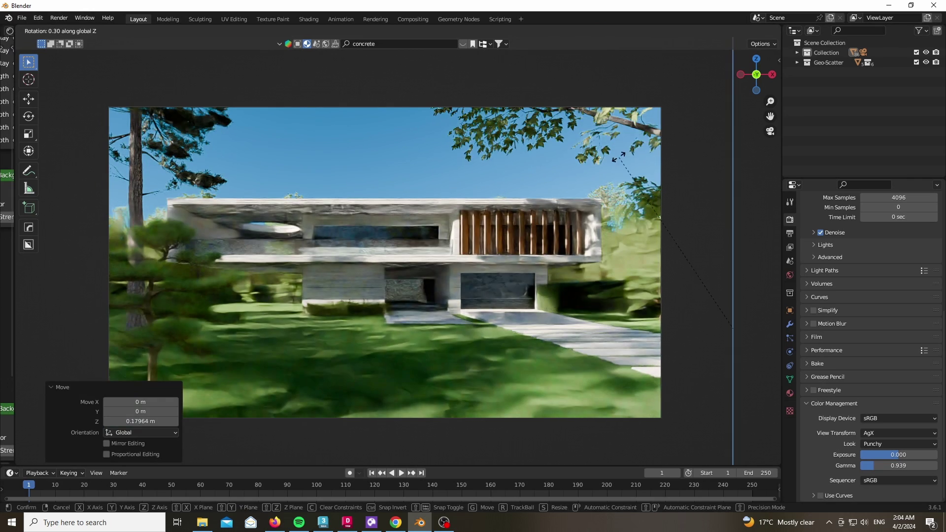
{"action": "right_click", "coordinate": [761, 370]}
{"action": "key", "text": "r"}
{"action": "key", "text": "z"}
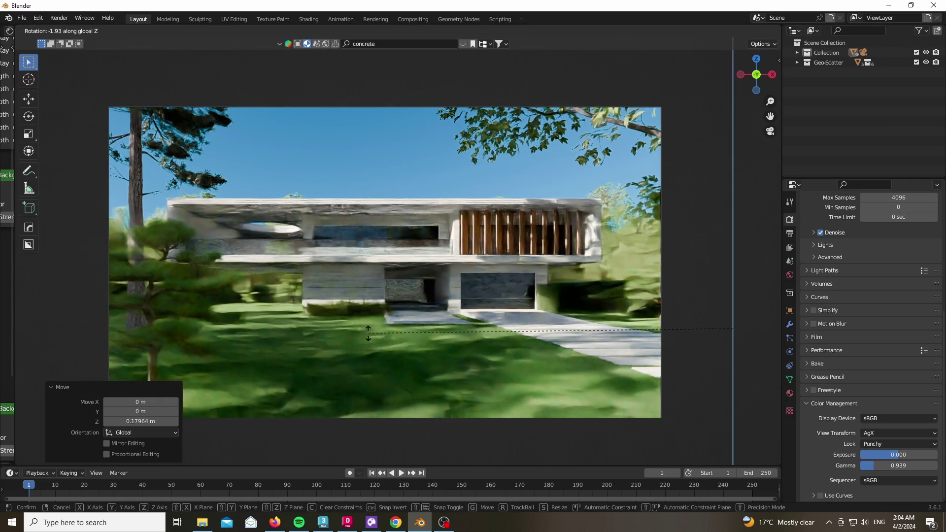
{"action": "left_click", "coordinate": [652, 351]}
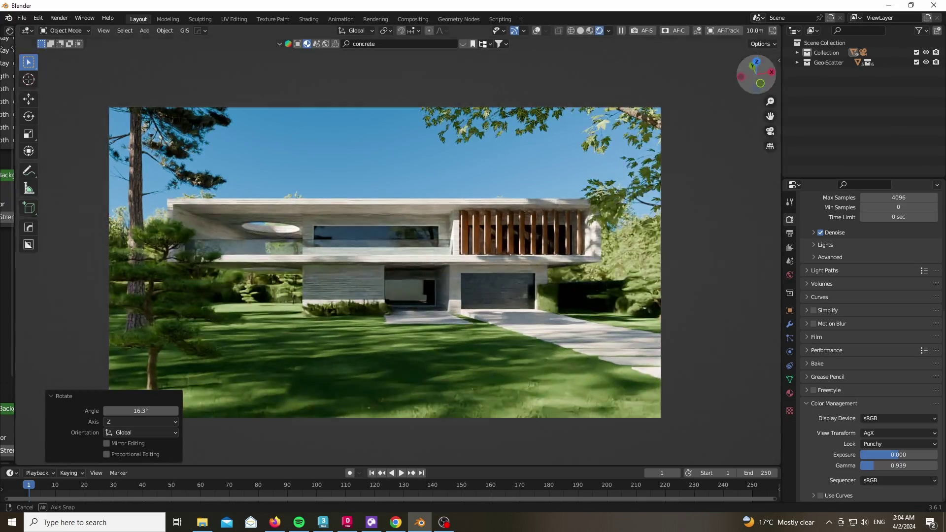
- Add a plane and move it about 26.88 m along X, beside the villa
{"action": "middle_click_drag", "start_coordinate": [482, 223], "coordinate": [511, 277]}
{"action": "scroll", "coordinate": [511, 277], "scroll_direction": "down", "scroll_amount": 6}
{"action": "key", "text": "shift+a"}
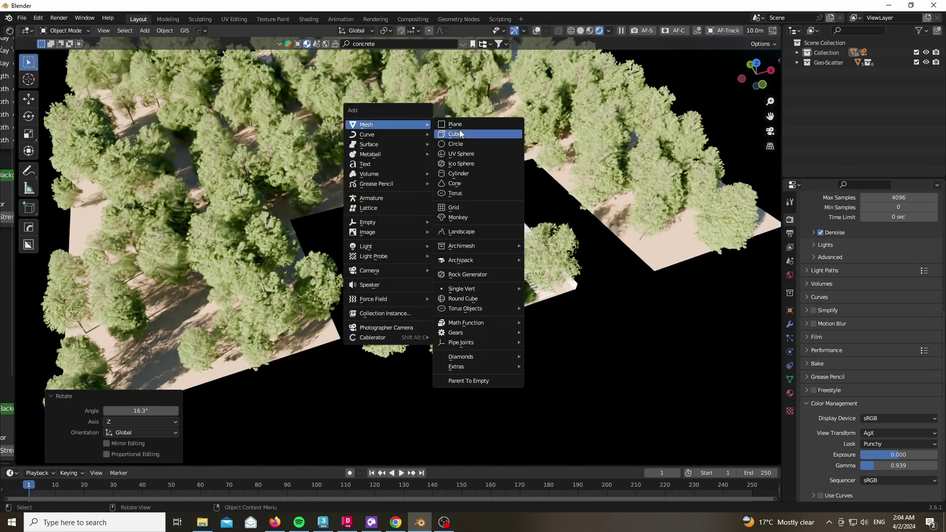
{"action": "key", "text": "Return"}
{"action": "key", "text": "g"}
{"action": "key", "text": "y"}
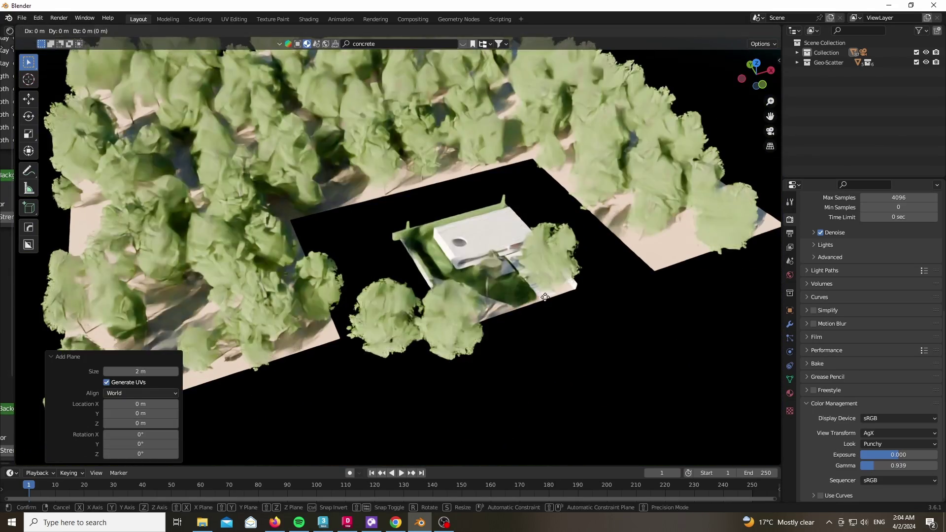
{"action": "key", "text": "x"}
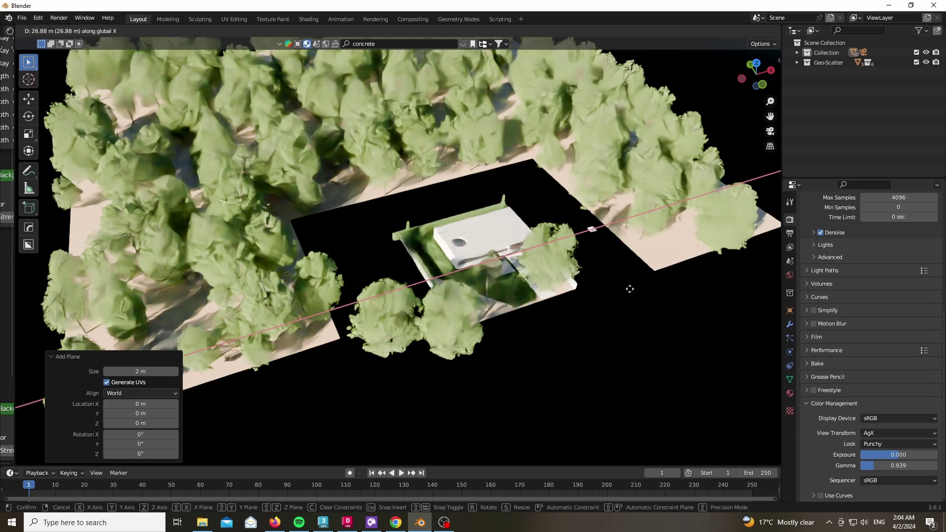
{"action": "left_click", "coordinate": [629, 289]}
- Scale the plane by 10 and rotate it 90° about the Y axis so it stands upright
{"action": "type", "text": "s10"}
{"action": "key", "text": "Return"}
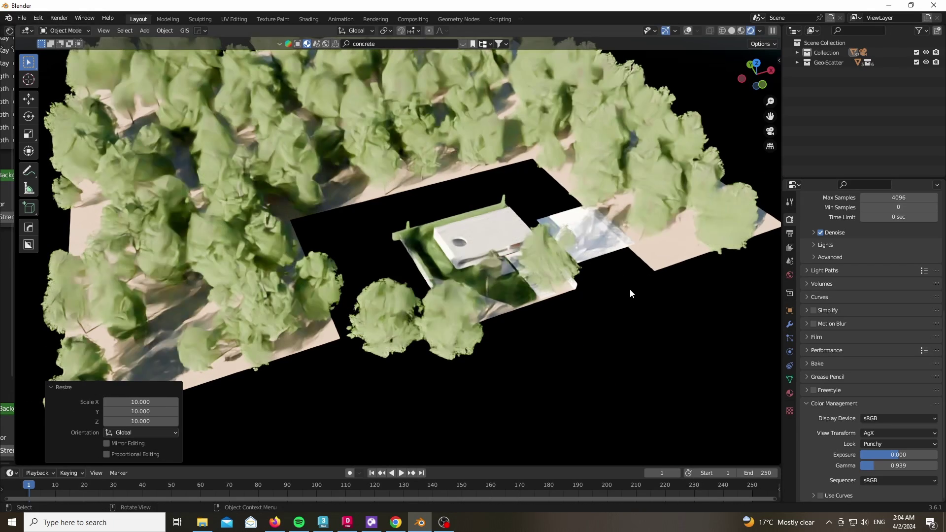
{"action": "type", "text": "rx90"}
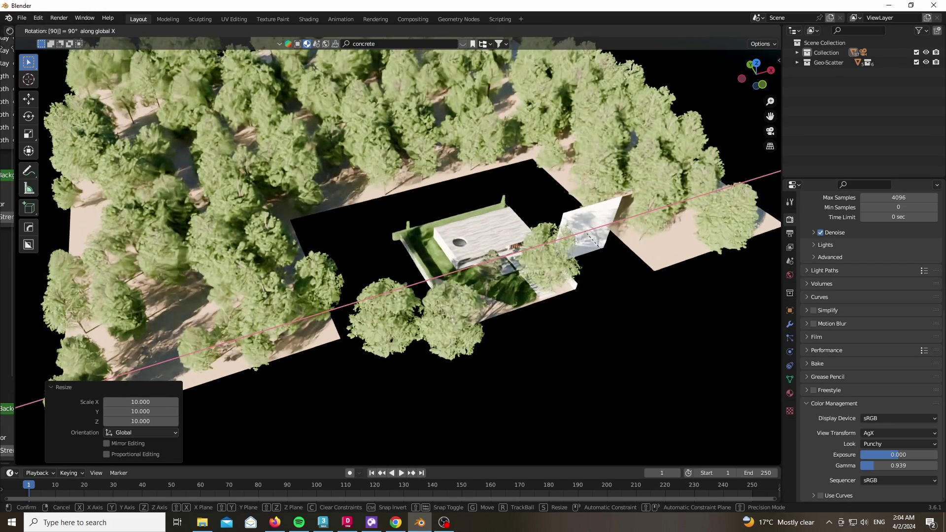
{"action": "type", "text": "y"}
{"action": "key", "text": "Return"}
- Raise the upright plane about 10.25 m and scale it up by about 2.753
{"action": "key", "text": "g"}
{"action": "key", "text": "z"}
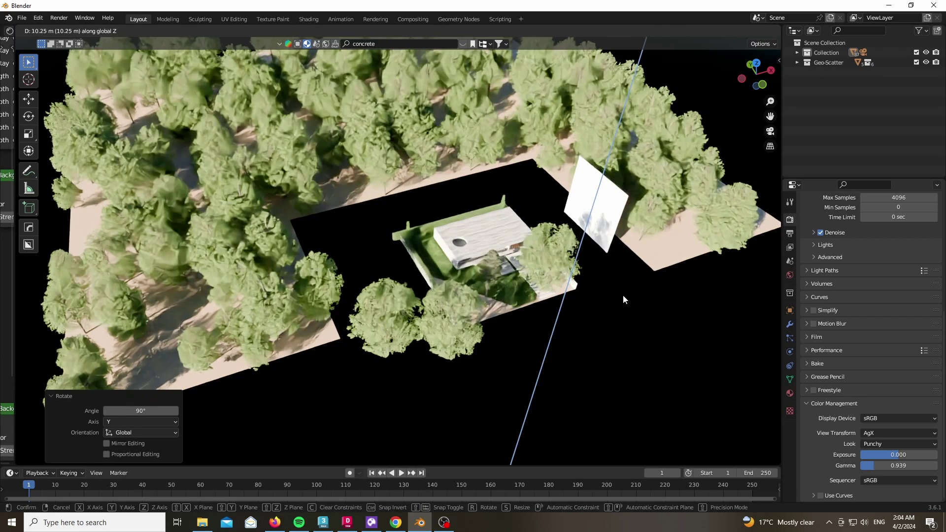
{"action": "left_click", "coordinate": [623, 299]}
{"action": "key", "text": "s"}
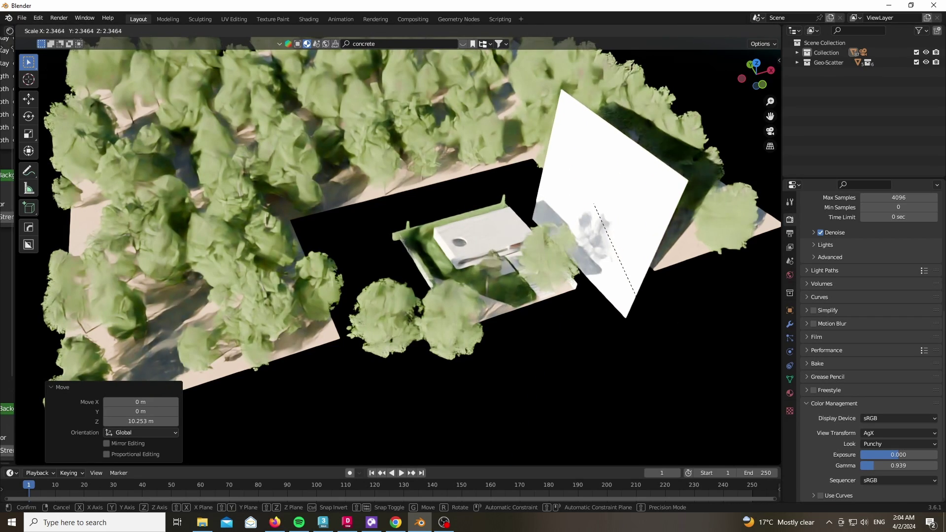
{"action": "left_click", "coordinate": [734, 391]}
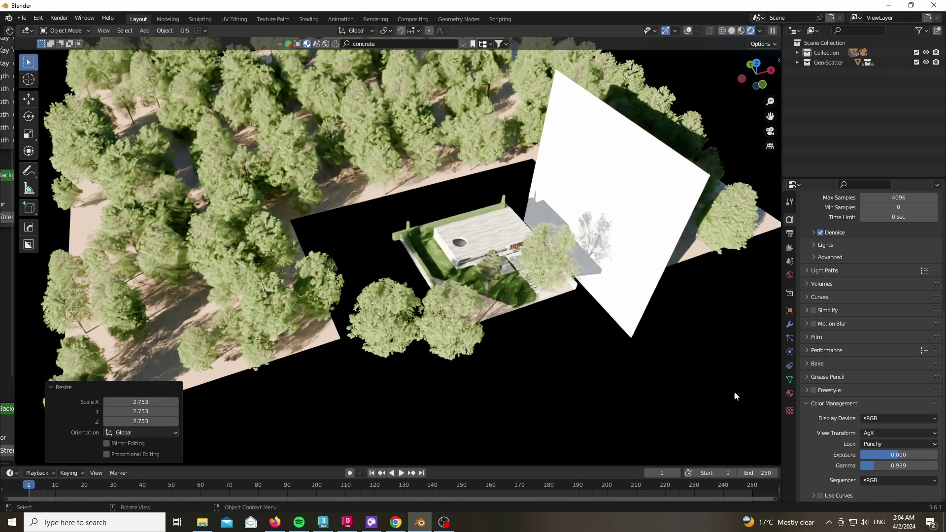
- Disable the upright plane's ray visibility for Camera, Diffuse, Glossy, Transmission and Volume Scatter, leaving only Shadow enabled
{"action": "left_click", "coordinate": [809, 402]}
{"action": "left_click", "coordinate": [789, 311]}
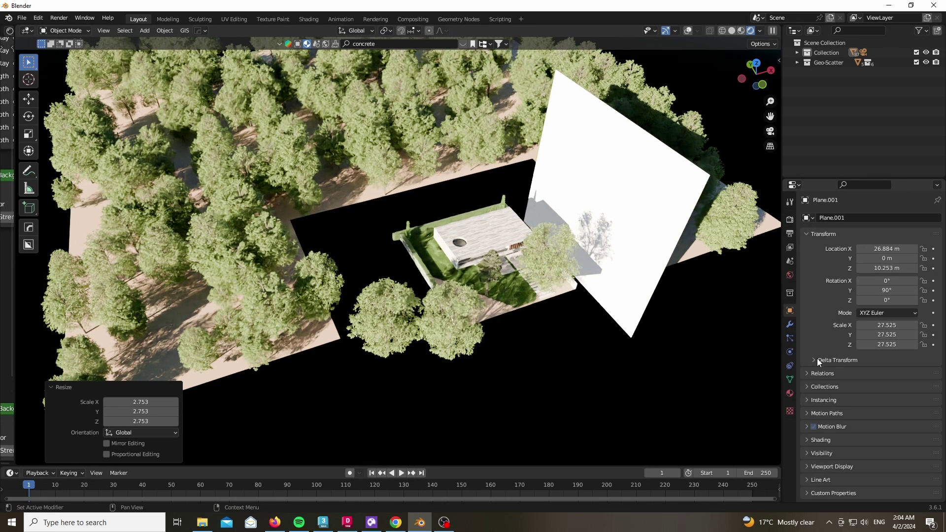
{"action": "left_click", "coordinate": [807, 466]}
{"action": "scroll", "coordinate": [809, 463], "scroll_direction": "down", "scroll_amount": 5}
{"action": "left_click", "coordinate": [813, 324]}
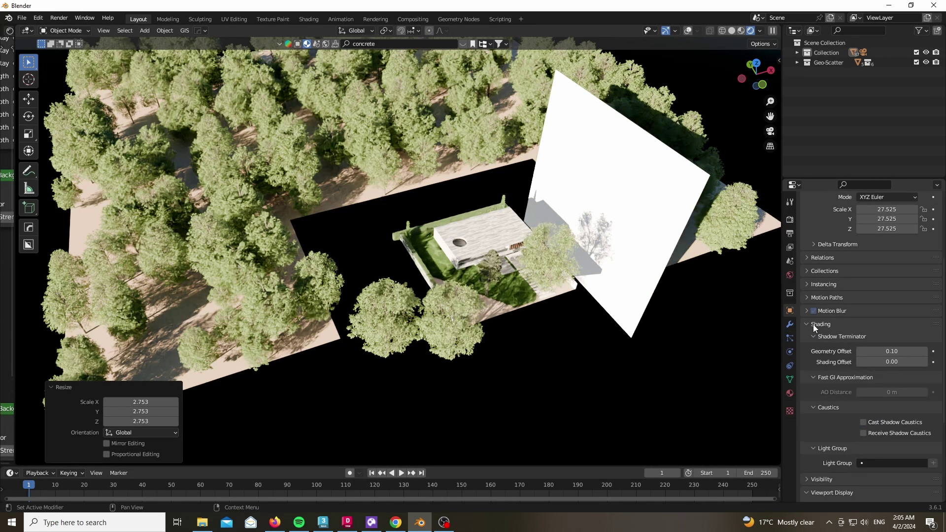
{"action": "left_click", "coordinate": [814, 329]}
{"action": "left_click", "coordinate": [812, 338]}
{"action": "scroll", "coordinate": [834, 375], "scroll_direction": "down", "scroll_amount": 7}
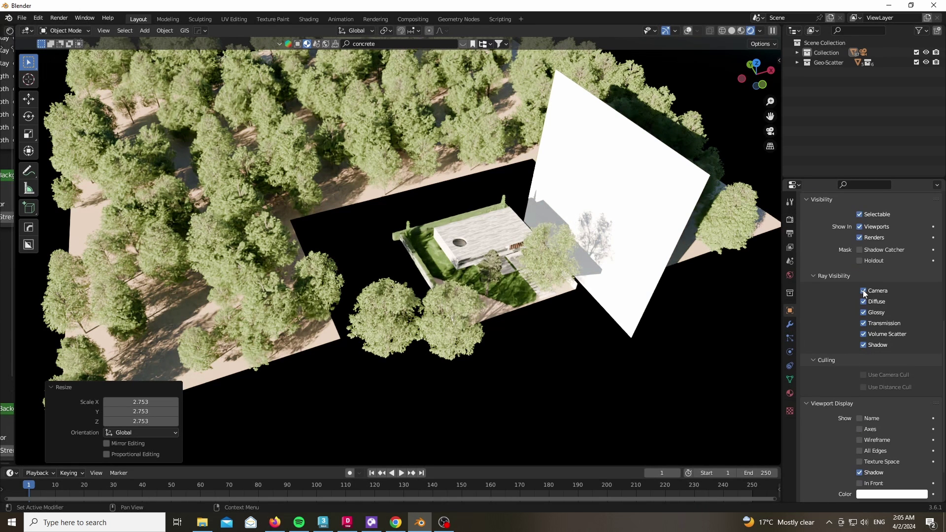
{"action": "left_click_drag", "start_coordinate": [863, 290], "coordinate": [860, 332]}
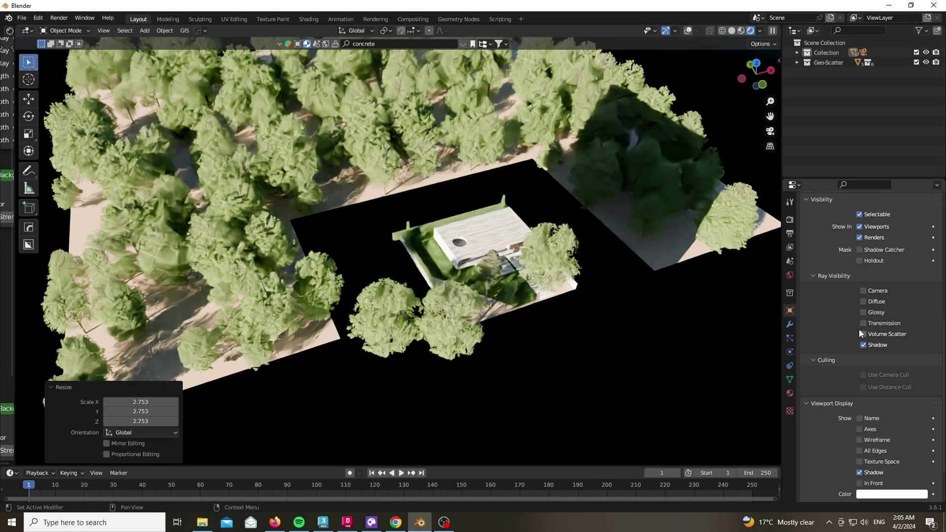
- In the camera view, move the shadow-casting plane about 29.63 m along Y and lower it about 20.49 m
{"action": "key", "text": "KP_0"}
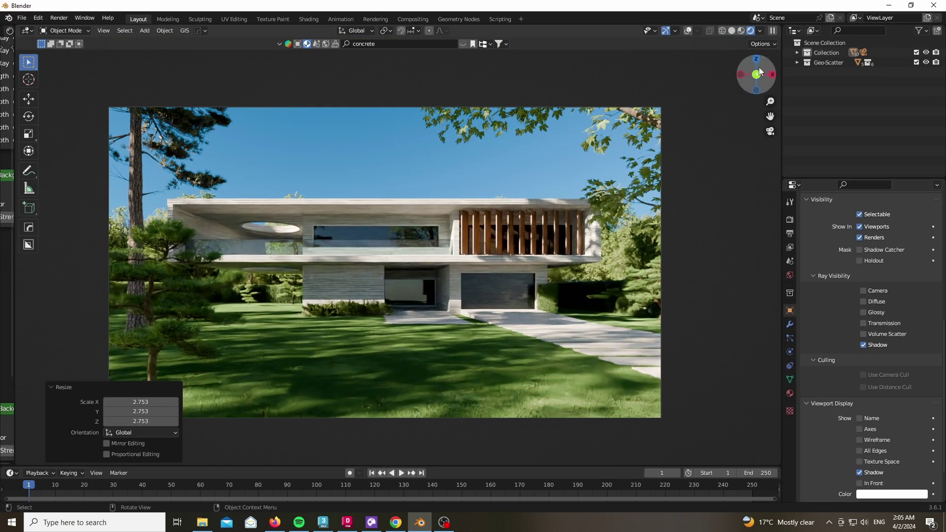
{"action": "key", "text": "s"}
{"action": "key", "text": "y"}
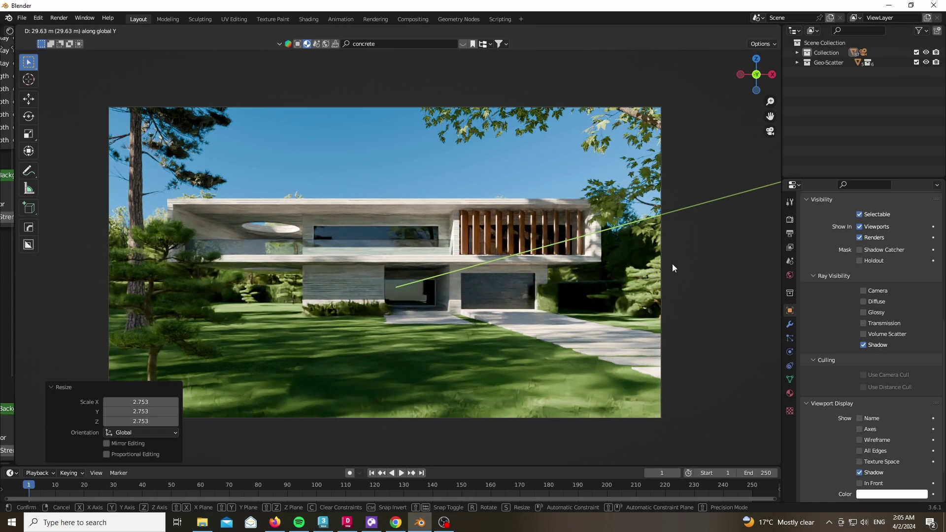
{"action": "left_click", "coordinate": [672, 264]}
{"action": "key", "text": "g"}
{"action": "key", "text": "z"}
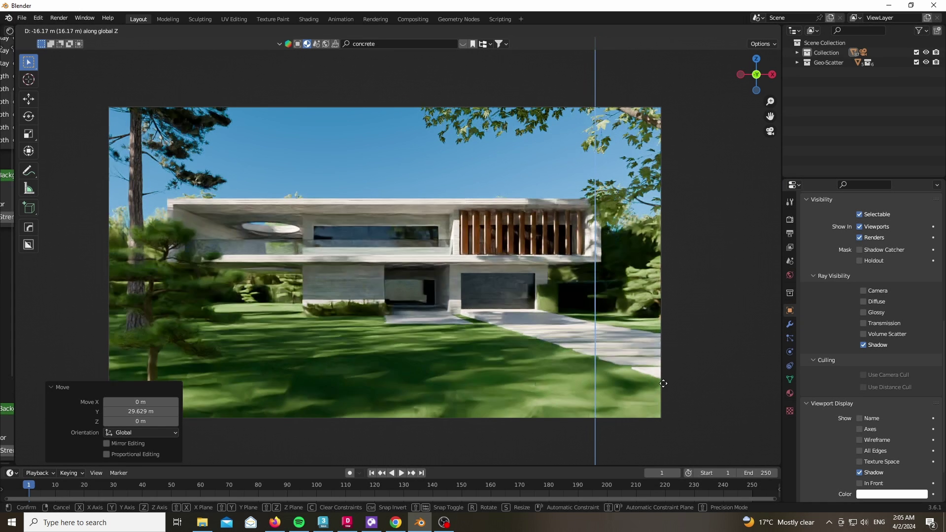
{"action": "left_click", "coordinate": [661, 399]}
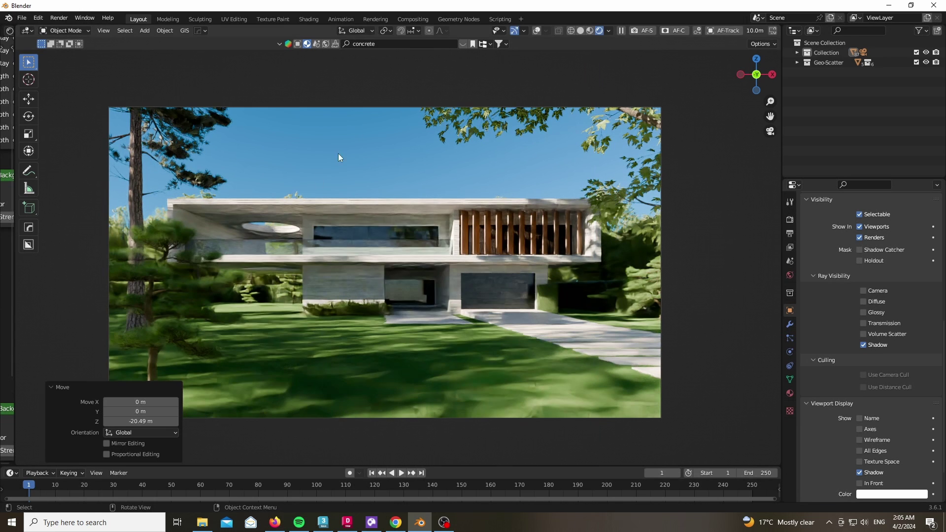
- Set the color management exposure to 0.126 and hide the small pine in the left foreground
{"action": "left_click", "coordinate": [296, 140]}
{"action": "left_click", "coordinate": [790, 219]}
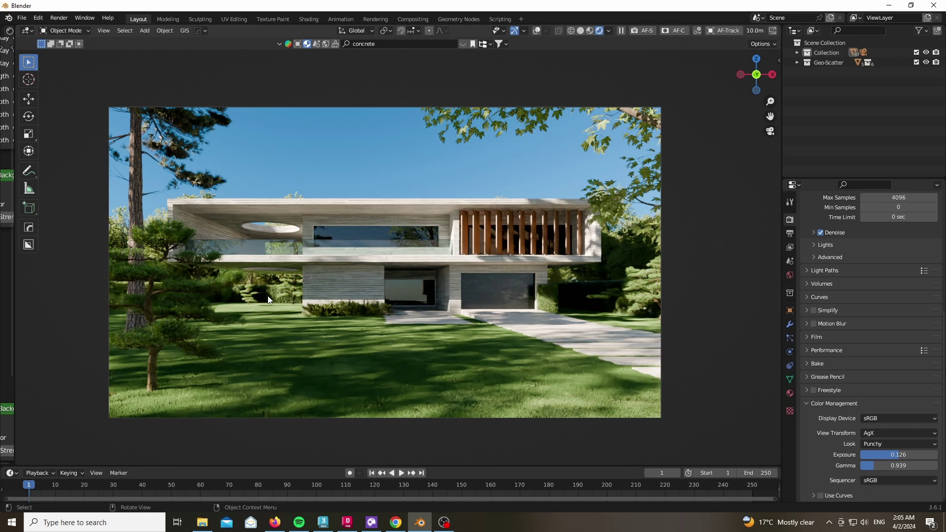
{"action": "key", "text": "h"}
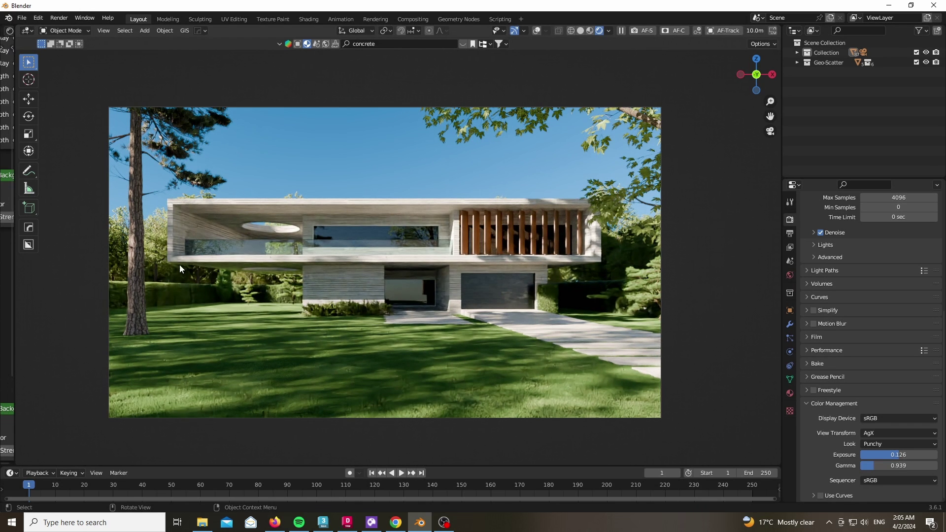
- Show the asset library beside the camera view and browse its rocks category
{"action": "left_click_drag", "start_coordinate": [15, 306], "coordinate": [260, 308]}
{"action": "left_click", "coordinate": [10, 30]}
{"action": "left_click", "coordinate": [316, 92]}
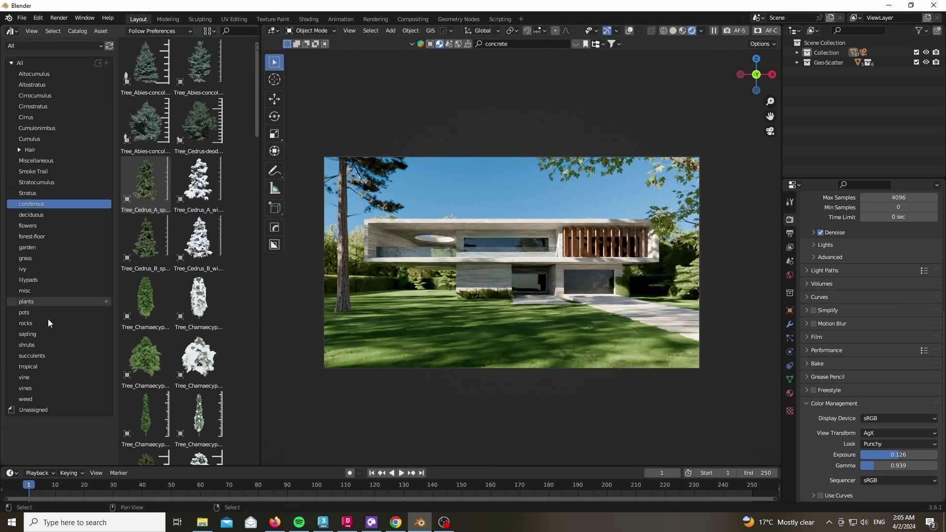
{"action": "left_click", "coordinate": [54, 323]}
{"action": "scroll", "coordinate": [147, 244], "scroll_direction": "down", "scroll_amount": 5}
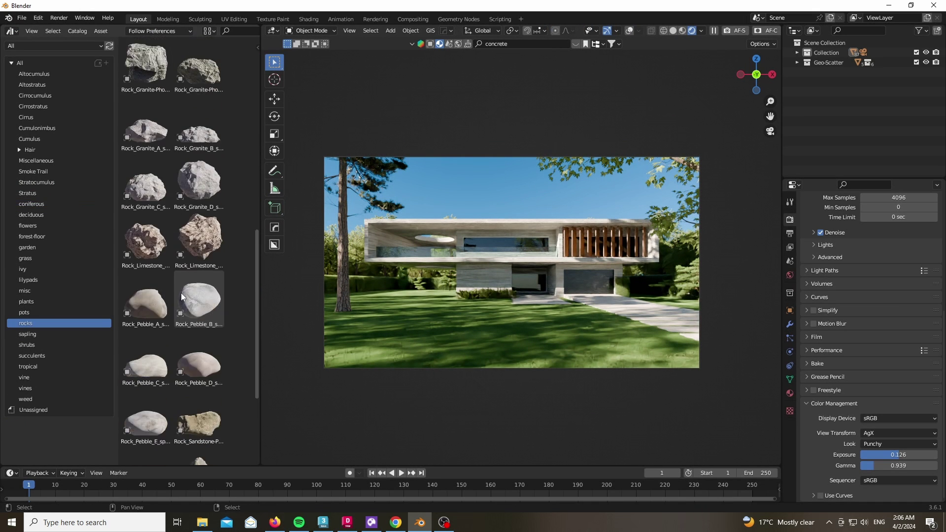
- Place a low granite photoscan rock on the ground near the house and turn off the Geo-Scatter collection
{"action": "left_click_drag", "start_coordinate": [199, 243], "coordinate": [435, 301]}
{"action": "left_click", "coordinate": [916, 62]}
{"action": "scroll", "coordinate": [434, 301], "scroll_direction": "up", "scroll_amount": 12}
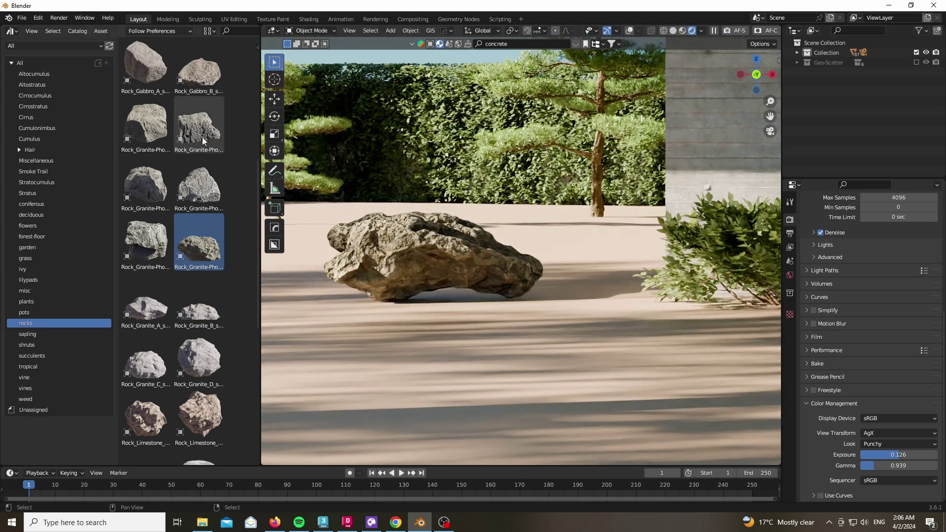
- Place a different granite photoscan rock in front of the rear hedge and lower it about 0.42 m
{"action": "left_click_drag", "start_coordinate": [203, 141], "coordinate": [501, 261]}
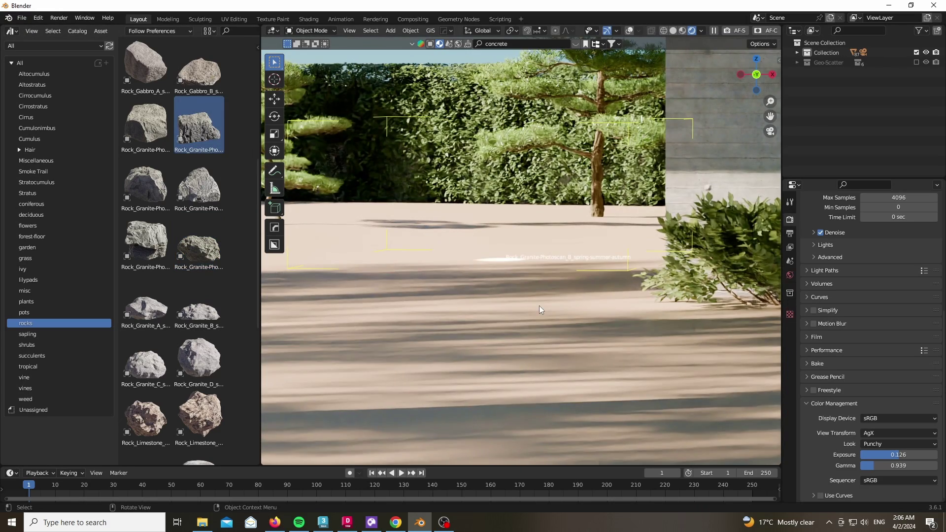
{"action": "left_click_drag", "start_coordinate": [540, 309], "coordinate": [522, 334]}
{"action": "key", "text": "g"}
{"action": "key", "text": "z"}
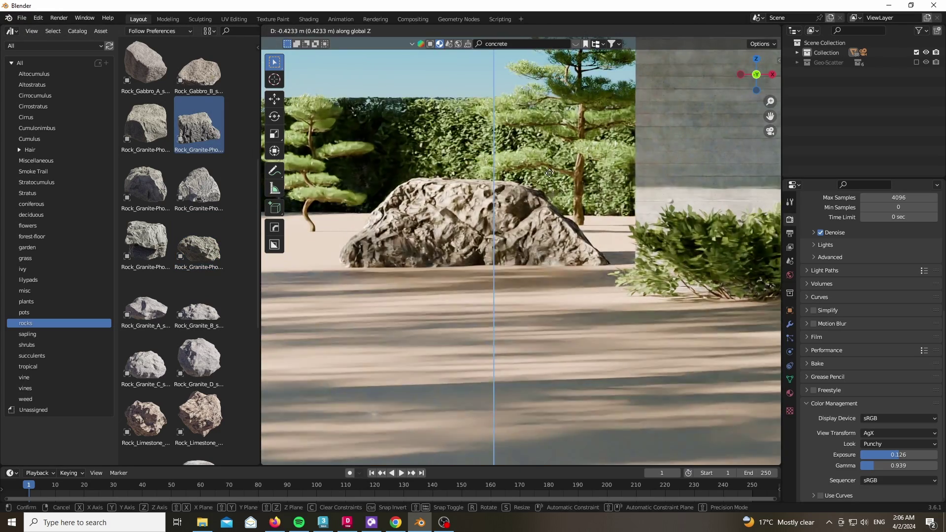
{"action": "left_click", "coordinate": [549, 173]}
- Scale down the rock near the hedge and rotate it -131° about the Z axis
{"action": "key", "text": "s"}
{"action": "left_click", "coordinate": [538, 274]}
{"action": "key", "text": "r"}
{"action": "key", "text": "z"}
{"action": "left_click", "coordinate": [389, 331]}
{"action": "scroll", "coordinate": [345, 292], "scroll_direction": "down", "scroll_amount": 7}
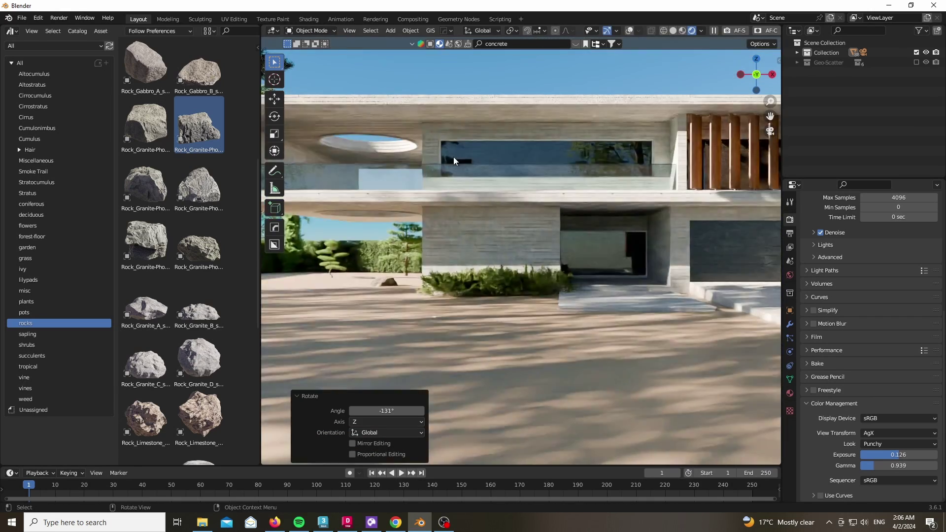
- Place the Rock_Gabbro_B asset in the left foreground of the lawn and scale it by about 2.447
{"action": "key", "text": "Home"}
{"action": "left_click_drag", "start_coordinate": [199, 69], "coordinate": [324, 250]}
{"action": "left_click_drag", "start_coordinate": [318, 350], "coordinate": [317, 350]}
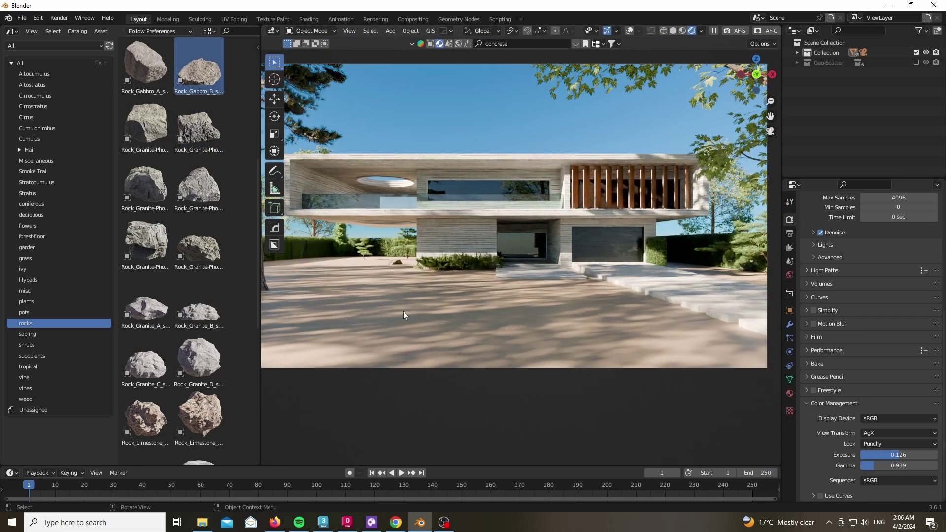
{"action": "key", "text": "s"}
{"action": "left_click", "coordinate": [531, 254]}
- Place a granite photoscan rock near the tall pine trunk, turned about the Z axis and sunk into the ground
{"action": "left_click_drag", "start_coordinate": [145, 241], "coordinate": [365, 296]}
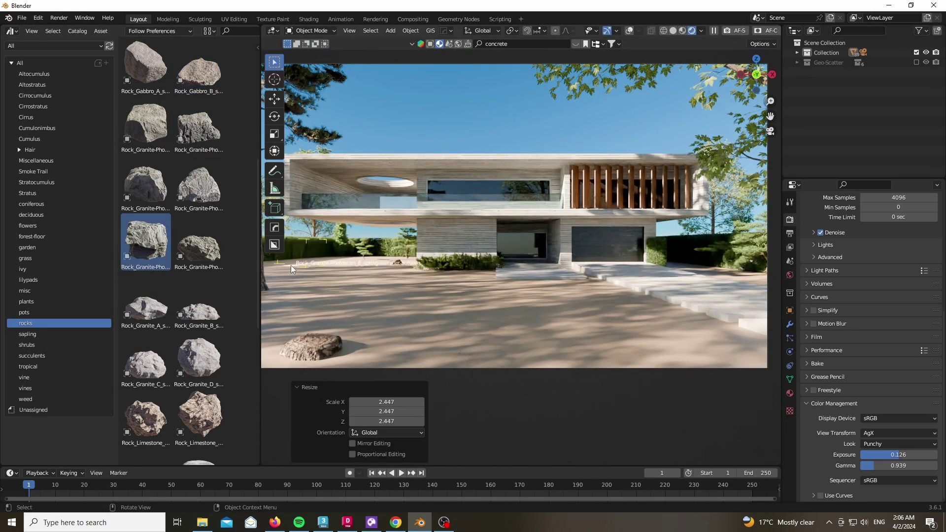
{"action": "left_click_drag", "start_coordinate": [305, 336], "coordinate": [353, 276]}
{"action": "key", "text": "r"}
{"action": "key", "text": "z"}
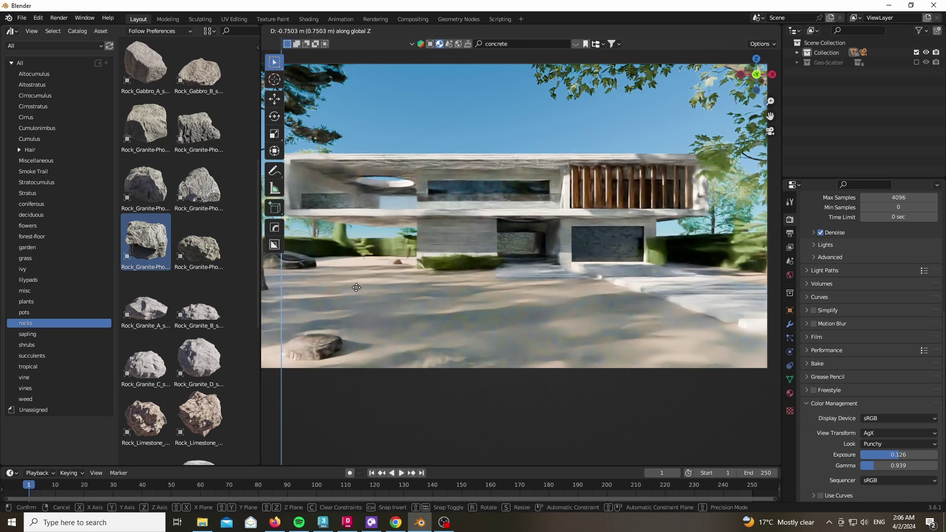
{"action": "right_click", "coordinate": [370, 284]}
- Scale the rock near the pine trunk by 0.566 and turn the Geo-Scatter collection back on
{"action": "key", "text": "s"}
{"action": "left_click", "coordinate": [268, 282]}
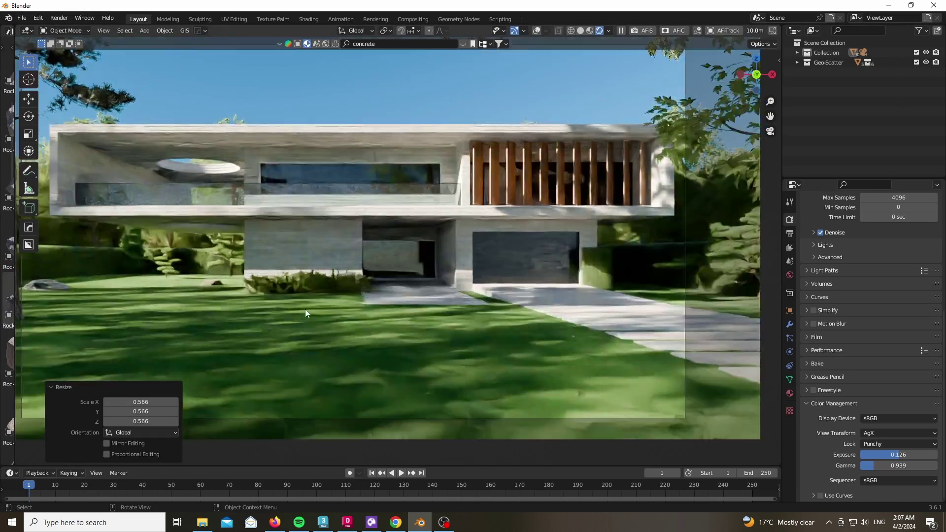
{"action": "key", "text": "KP_0"}
{"action": "scroll", "coordinate": [172, 267], "scroll_direction": "up", "scroll_amount": 2}
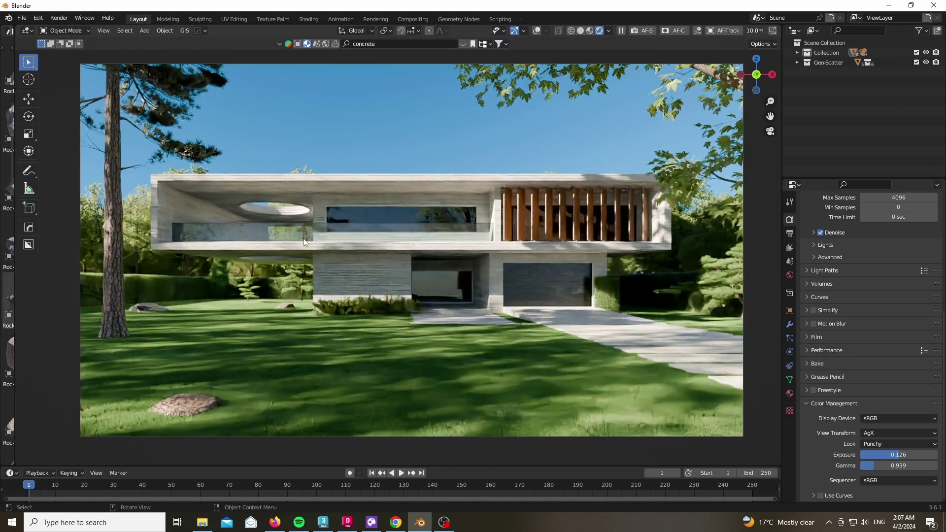
- Set the output resolution's Y value to 1327 px for a taller render frame
{"action": "scroll", "coordinate": [827, 238], "scroll_direction": "up", "scroll_amount": 3}
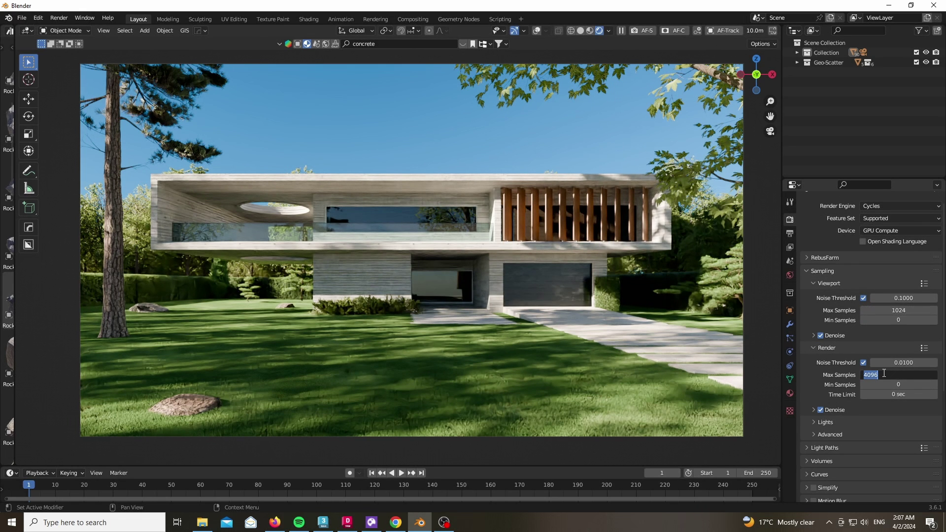
{"action": "left_click", "coordinate": [788, 234]}
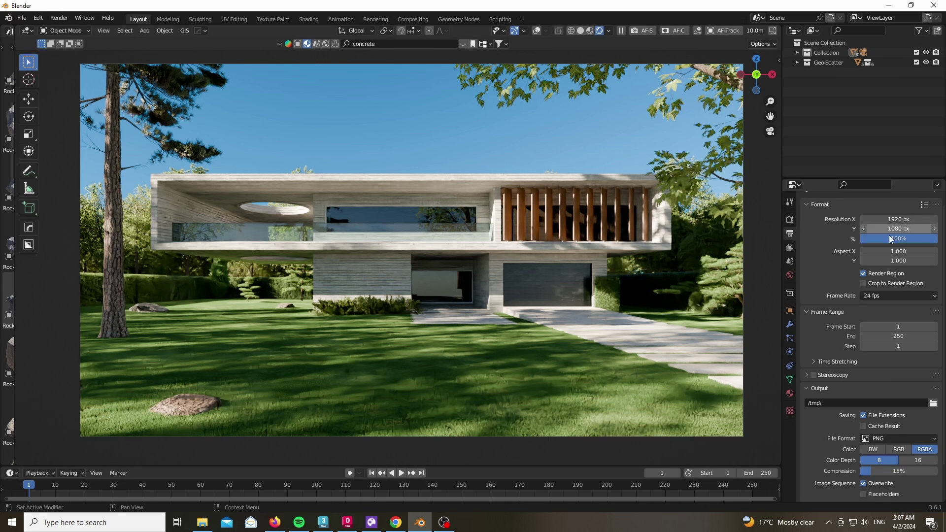
{"action": "scroll", "coordinate": [594, 249], "scroll_direction": "down", "scroll_amount": 1}
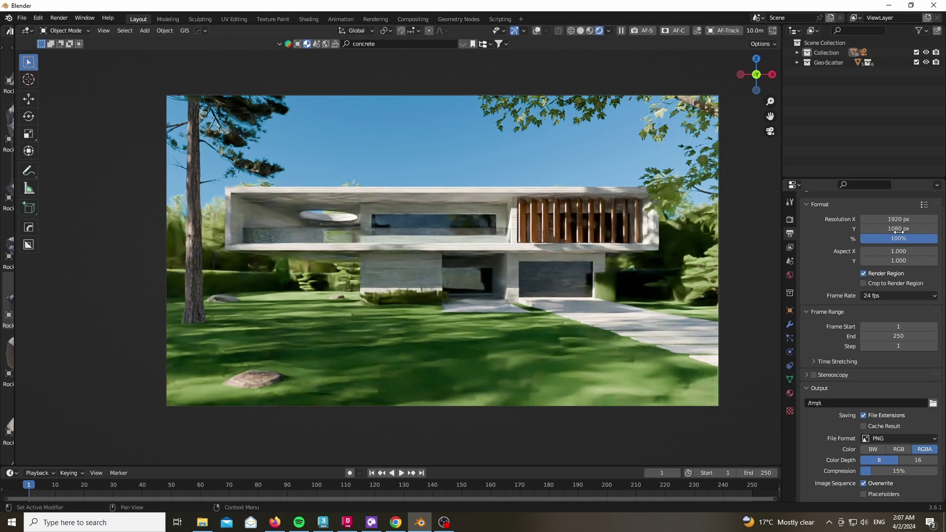
{"action": "left_click_drag", "start_coordinate": [901, 228], "coordinate": [854, 228]}
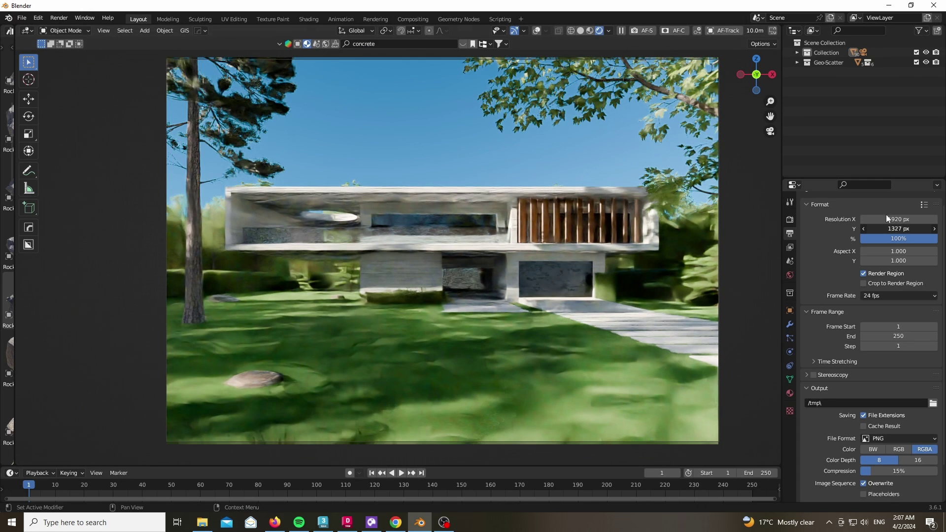